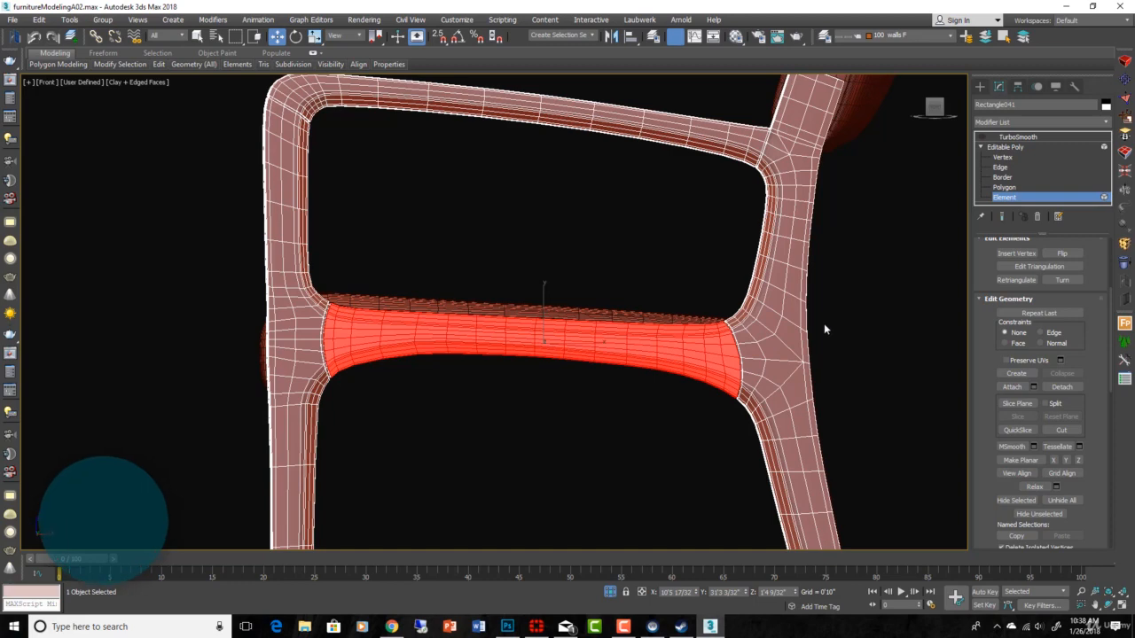
Select the chair's side frame element, including armrest and legs, and switch to polygon selection.
{"action": "left_click", "coordinate": [760, 326]}
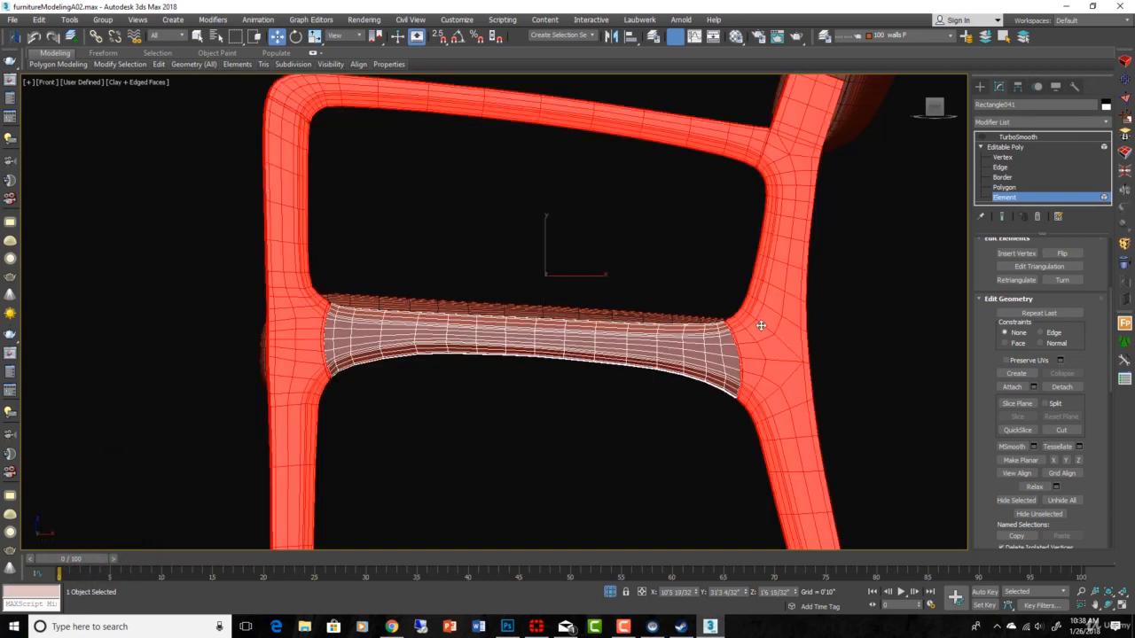
{"action": "scroll", "coordinate": [672, 301], "scroll_direction": "down", "scroll_amount": 2}
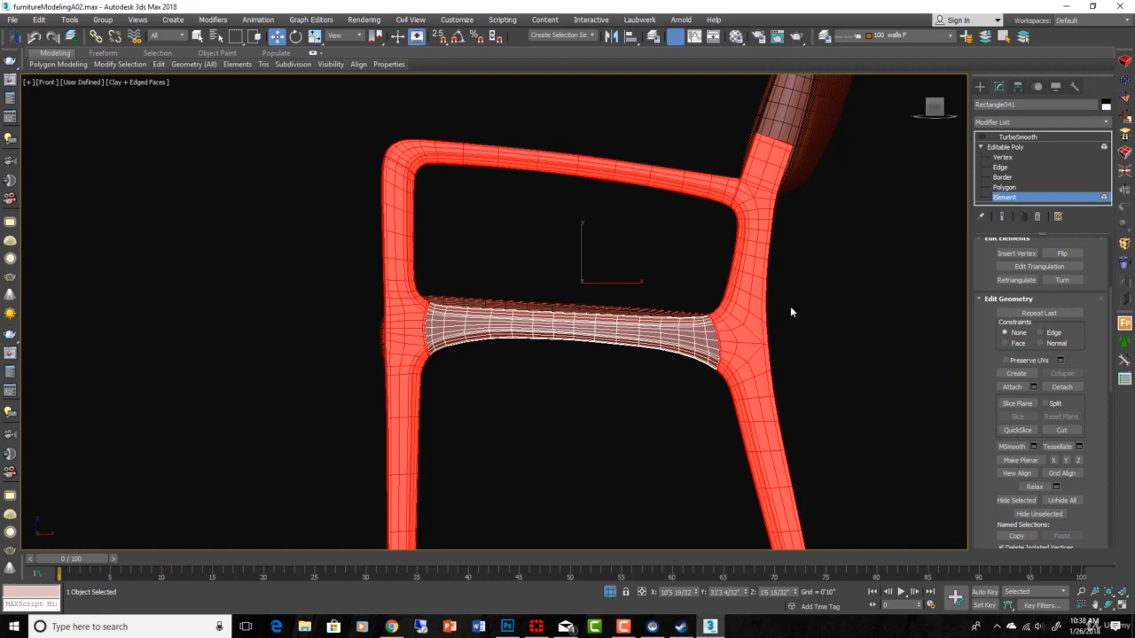
{"action": "scroll", "coordinate": [730, 189], "scroll_direction": "up", "scroll_amount": 5}
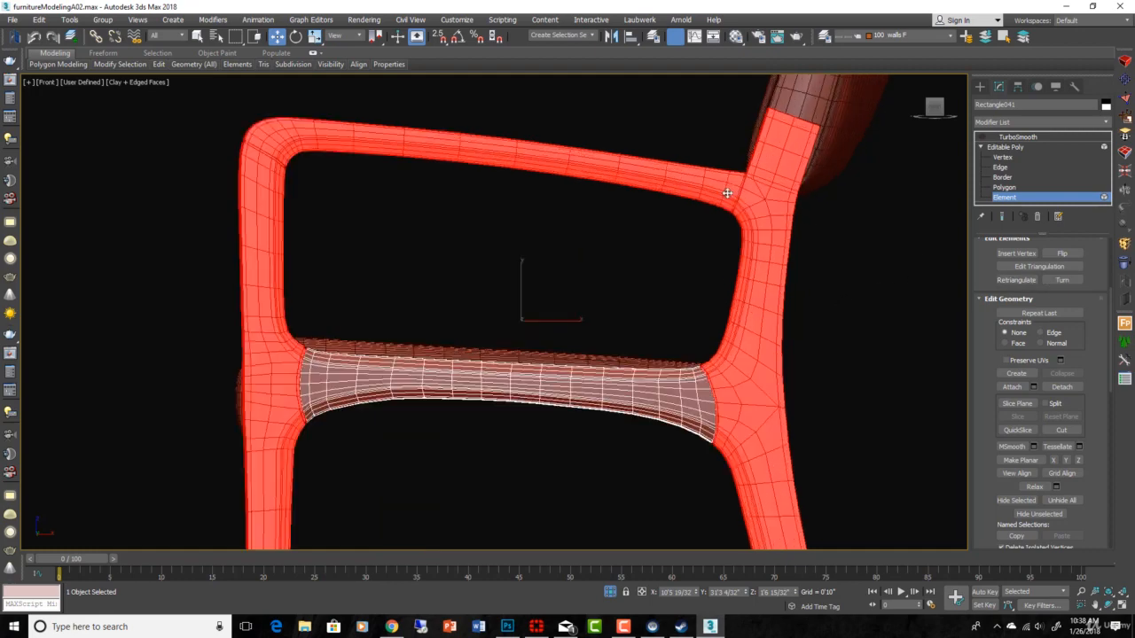
{"action": "left_click", "coordinate": [1005, 187]}
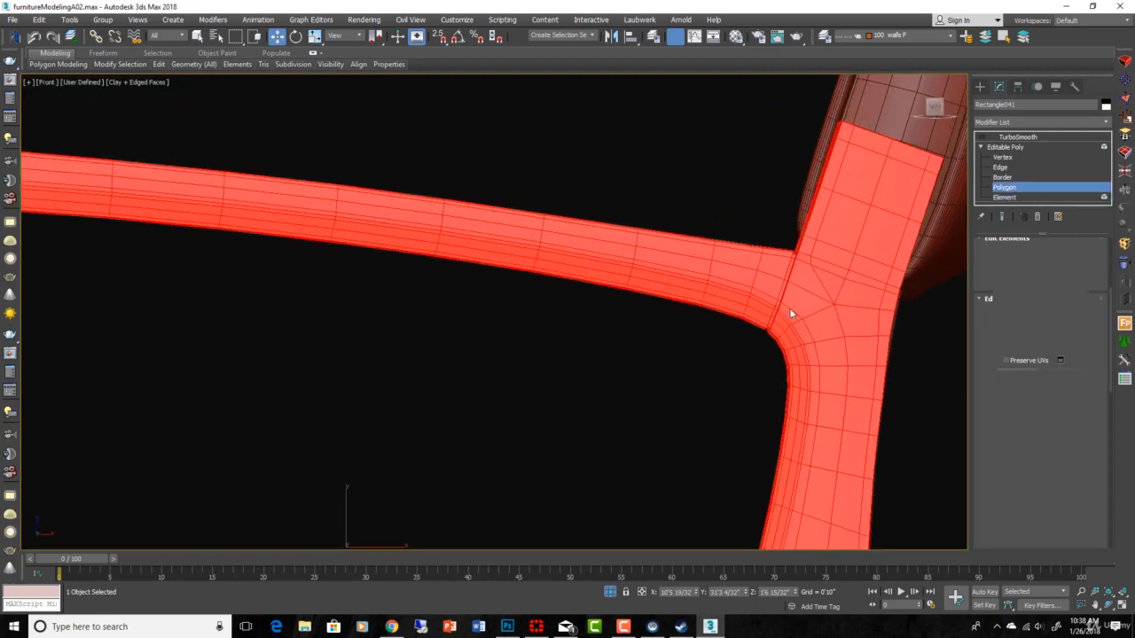
{"action": "left_click_drag", "start_coordinate": [755, 335], "coordinate": [666, 169]}
{"action": "scroll", "coordinate": [798, 250], "scroll_direction": "up", "scroll_amount": 3}
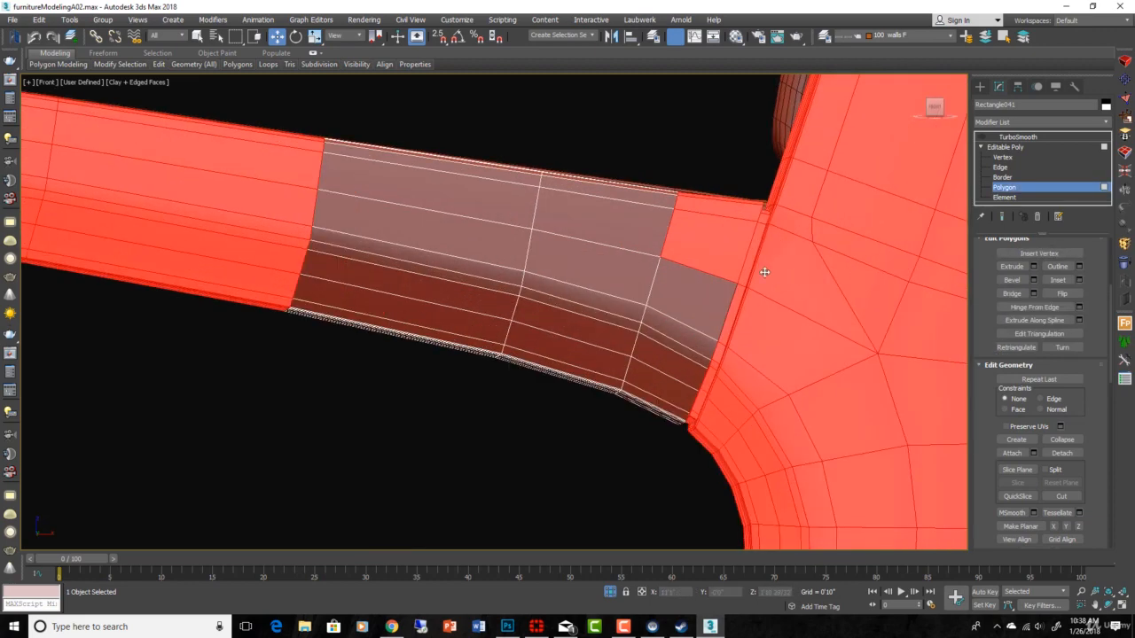
{"action": "left_click_drag", "start_coordinate": [647, 285], "coordinate": [648, 285], "text": "ctrl"}
{"action": "scroll", "coordinate": [763, 164], "scroll_direction": "up", "scroll_amount": 3}
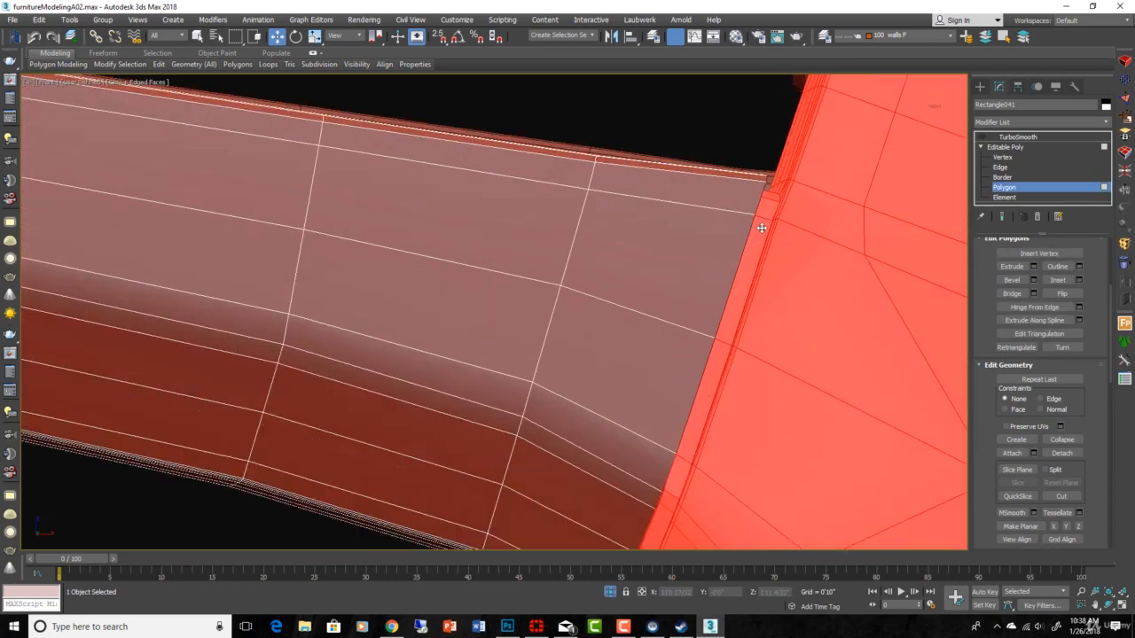
{"action": "key", "text": "F3"}
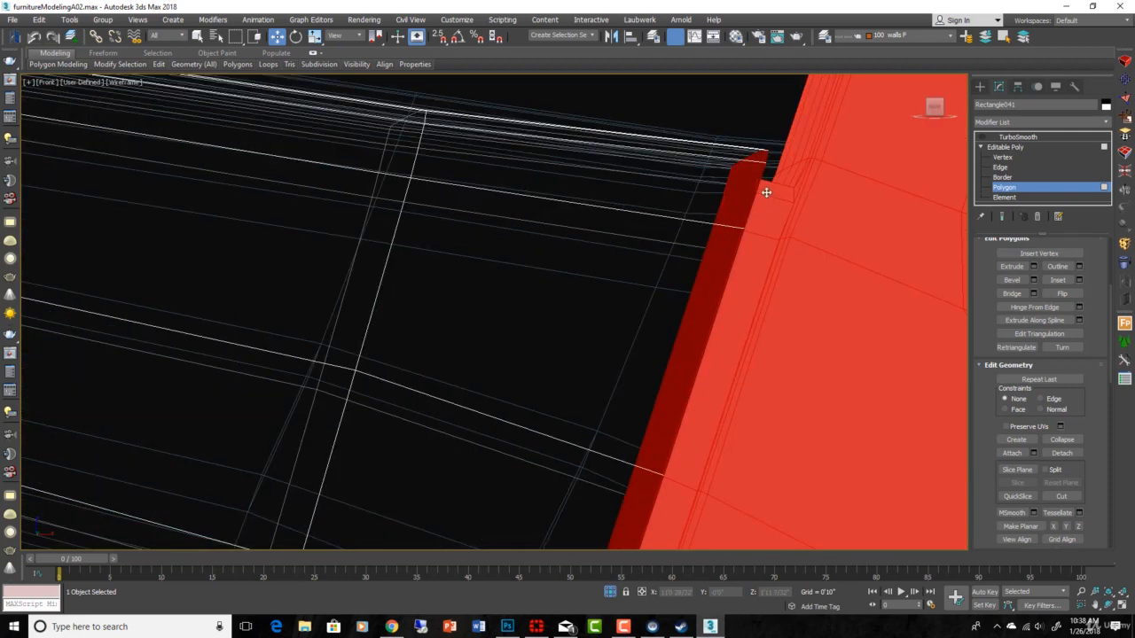
{"action": "left_click_drag", "start_coordinate": [768, 123], "coordinate": [709, 194]}
{"action": "scroll", "coordinate": [767, 195], "scroll_direction": "down", "scroll_amount": 4}
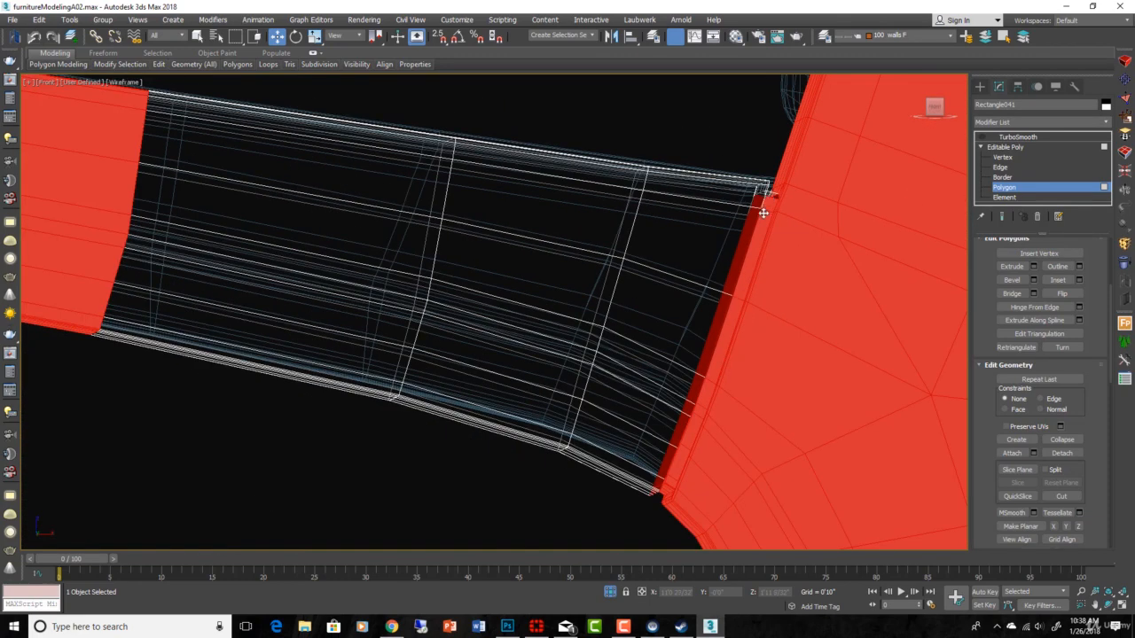
{"action": "left_click", "coordinate": [762, 213]}
{"action": "scroll", "coordinate": [786, 328], "scroll_direction": "down", "scroll_amount": 5}
{"action": "key", "text": "F3"}
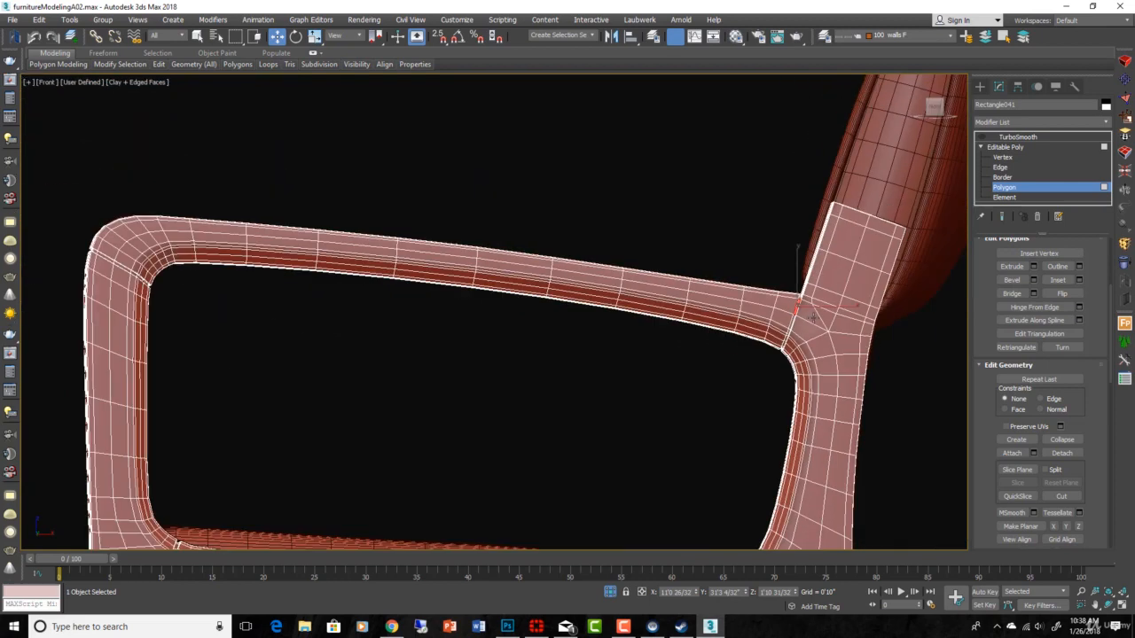
Select a band of polygons around the middle of the armrest and grow it repeatedly toward the rear post and front corner.
{"action": "left_click", "coordinate": [455, 271]}
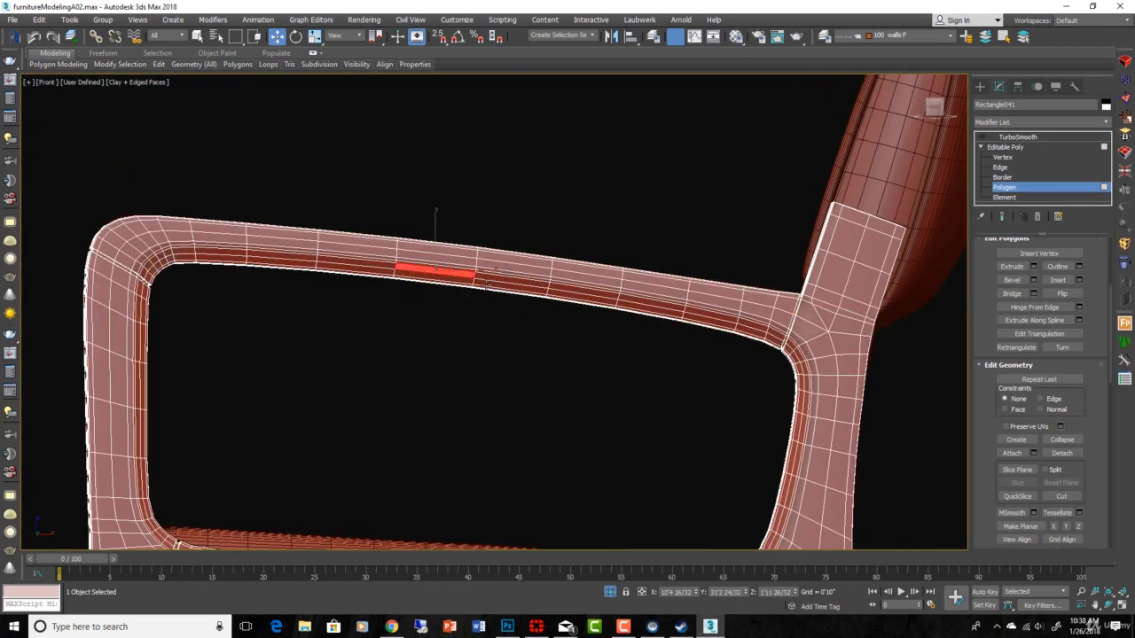
{"action": "left_click_drag", "start_coordinate": [472, 213], "coordinate": [558, 217], "text": "ctrl"}
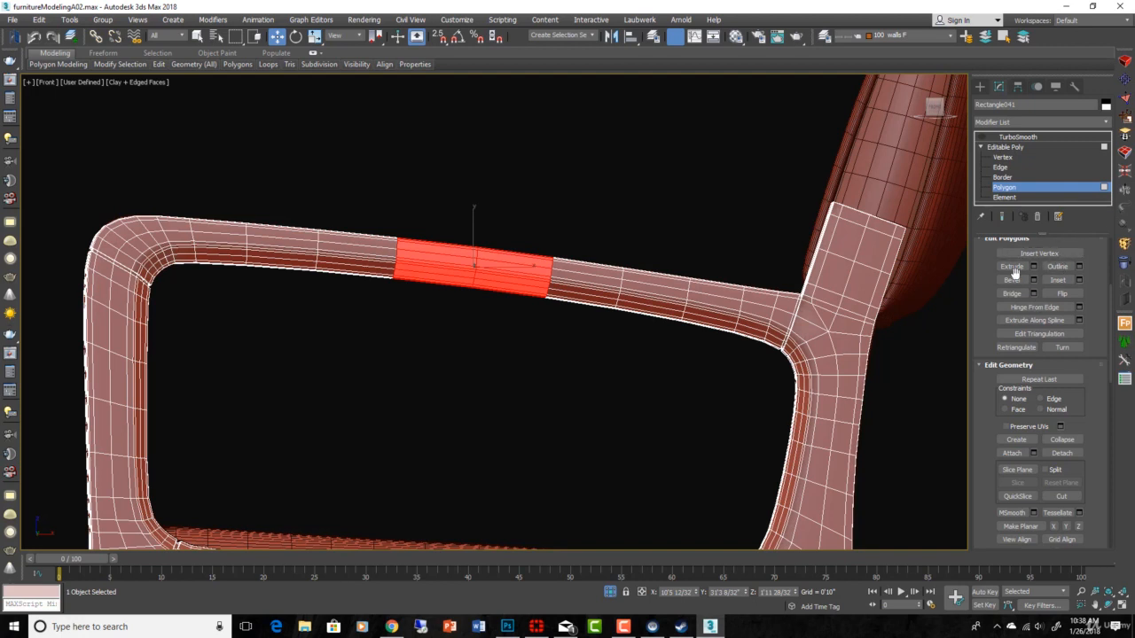
{"action": "scroll", "coordinate": [993, 320], "scroll_direction": "up", "scroll_amount": 4}
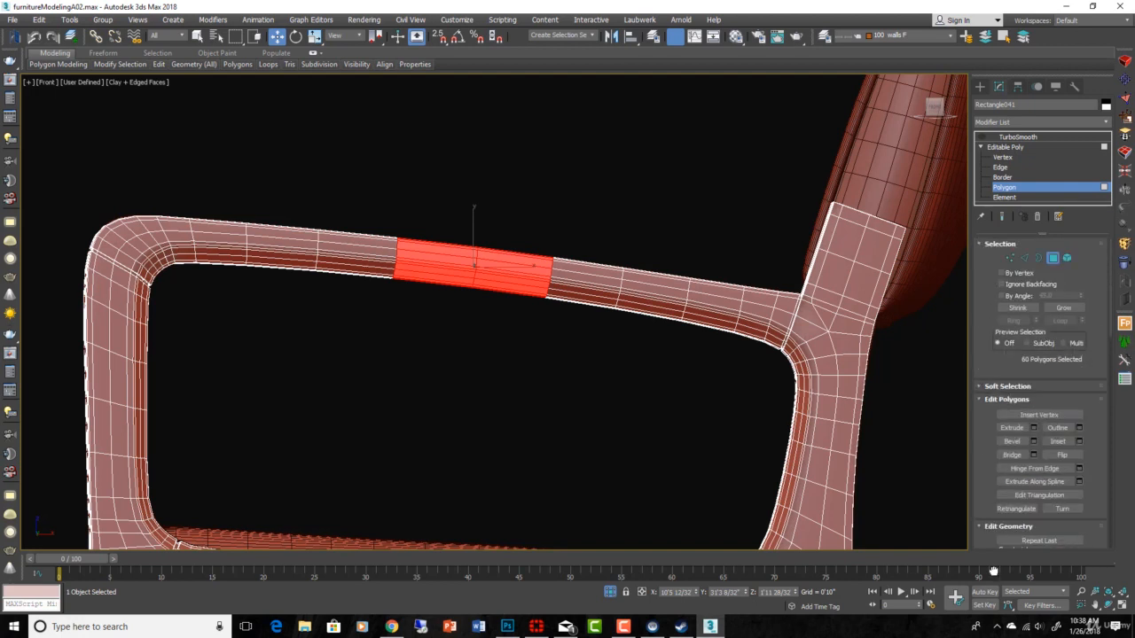
{"action": "left_click", "coordinate": [1065, 308]}
{"action": "left_click", "coordinate": [1065, 308]}
{"action": "left_click", "coordinate": [1064, 308]}
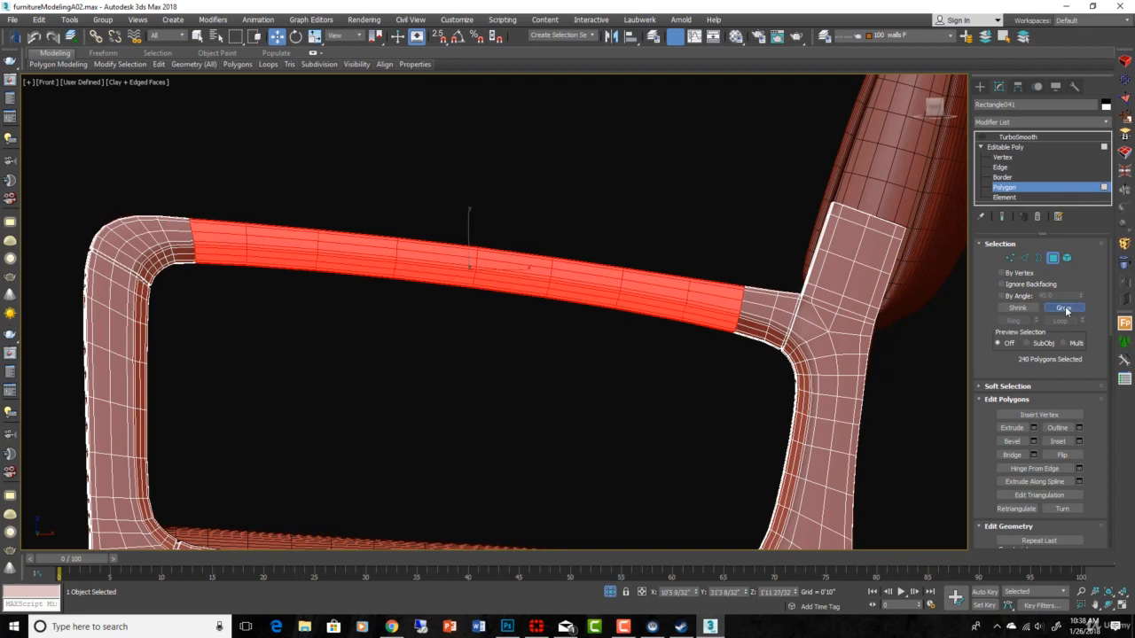
{"action": "left_click", "coordinate": [1065, 308]}
{"action": "left_click", "coordinate": [1064, 308]}
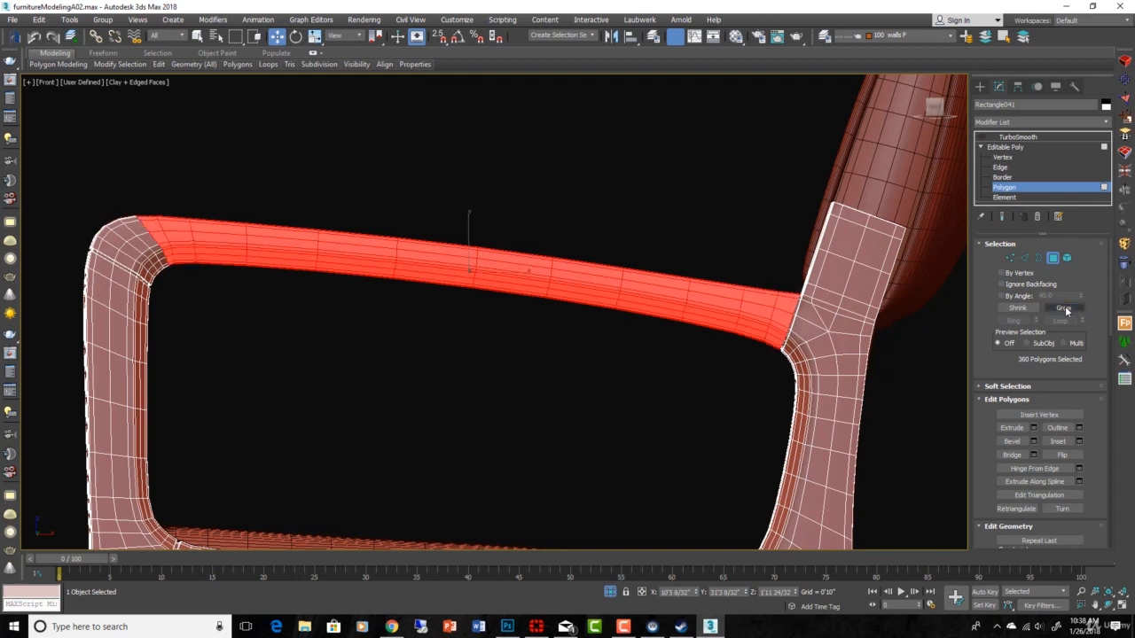
{"action": "left_click", "coordinate": [1064, 309]}
{"action": "left_click", "coordinate": [1065, 309]}
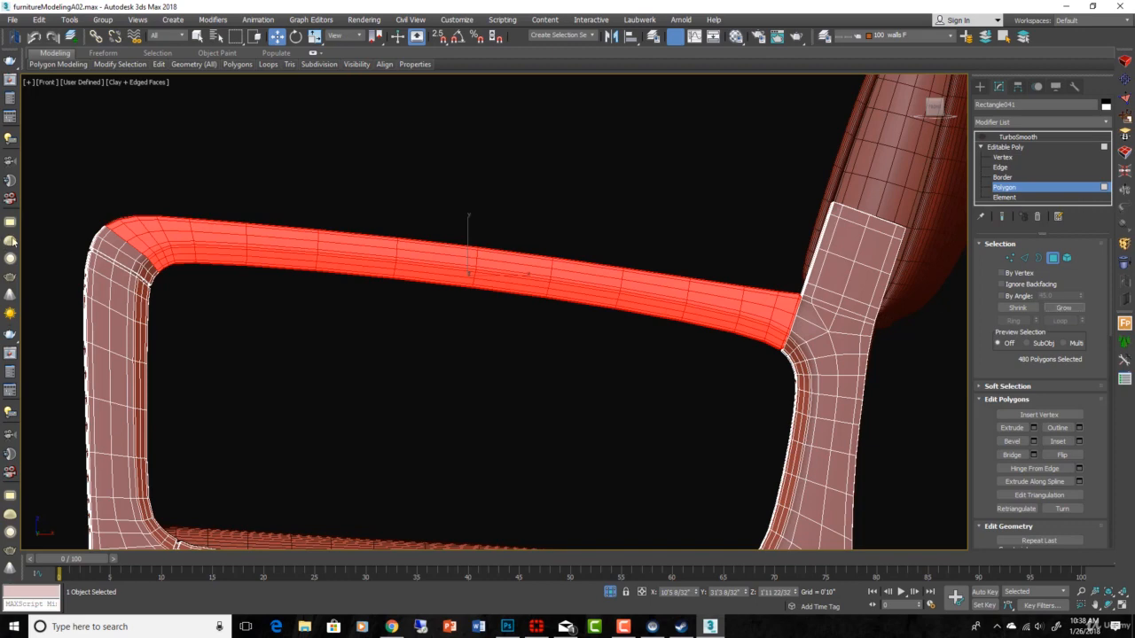
Add the remaining polygons around the armrest's front corner to the selection, up to the seam with the front leg.
{"action": "scroll", "coordinate": [111, 231], "scroll_direction": "up", "scroll_amount": 5}
{"action": "middle_click_drag", "start_coordinate": [319, 300], "coordinate": [468, 422]}
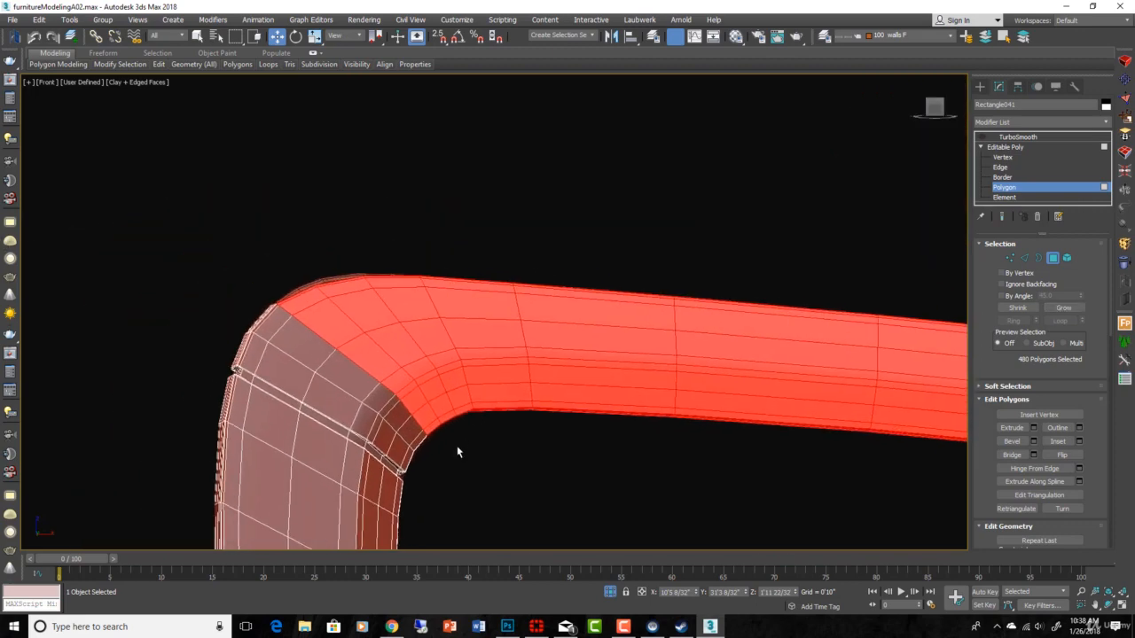
{"action": "left_click_drag", "start_coordinate": [390, 376], "coordinate": [381, 364], "text": "ctrl"}
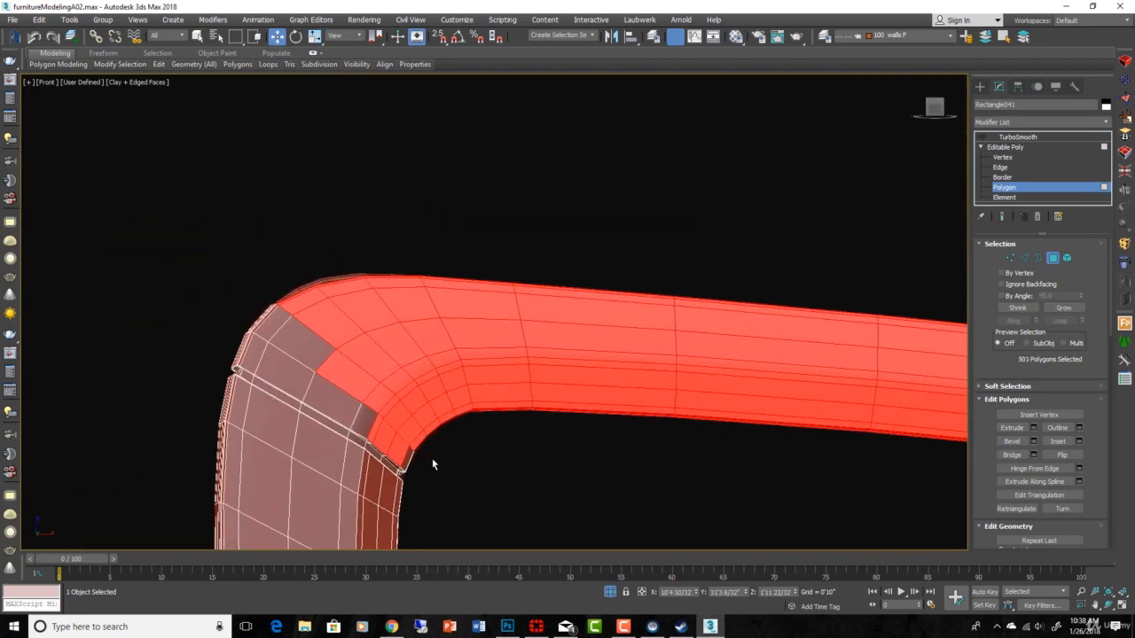
{"action": "left_click_drag", "start_coordinate": [391, 422], "coordinate": [397, 419], "text": "ctrl"}
{"action": "left_click_drag", "start_coordinate": [245, 348], "coordinate": [246, 349], "text": "ctrl"}
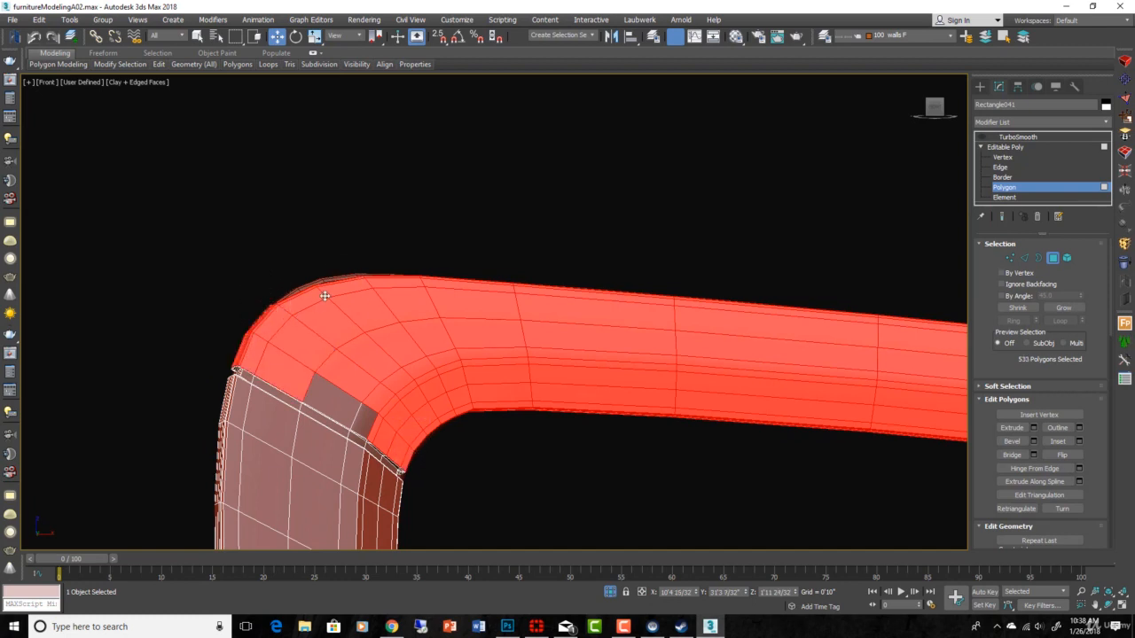
{"action": "left_click_drag", "start_coordinate": [315, 383], "coordinate": [312, 400], "text": "ctrl"}
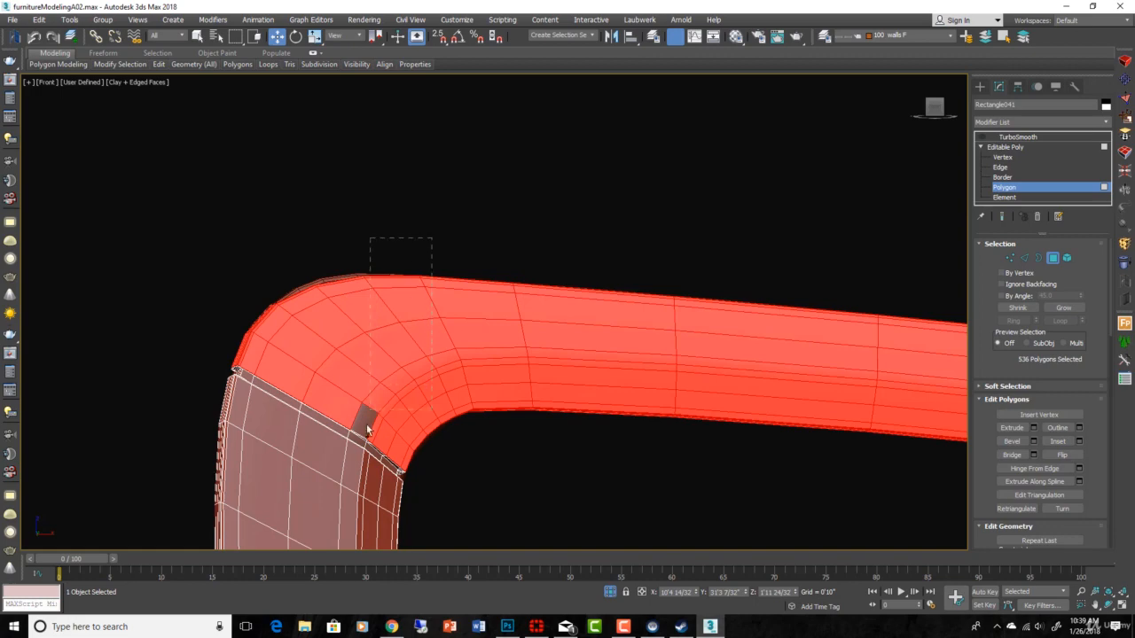
{"action": "left_click_drag", "start_coordinate": [364, 436], "coordinate": [364, 436], "text": "ctrl"}
{"action": "left_click", "coordinate": [1063, 307]}
Deselect the stray polygons at the upper corner where the armrest meets the rear post.
{"action": "scroll", "coordinate": [629, 315], "scroll_direction": "down", "scroll_amount": 3}
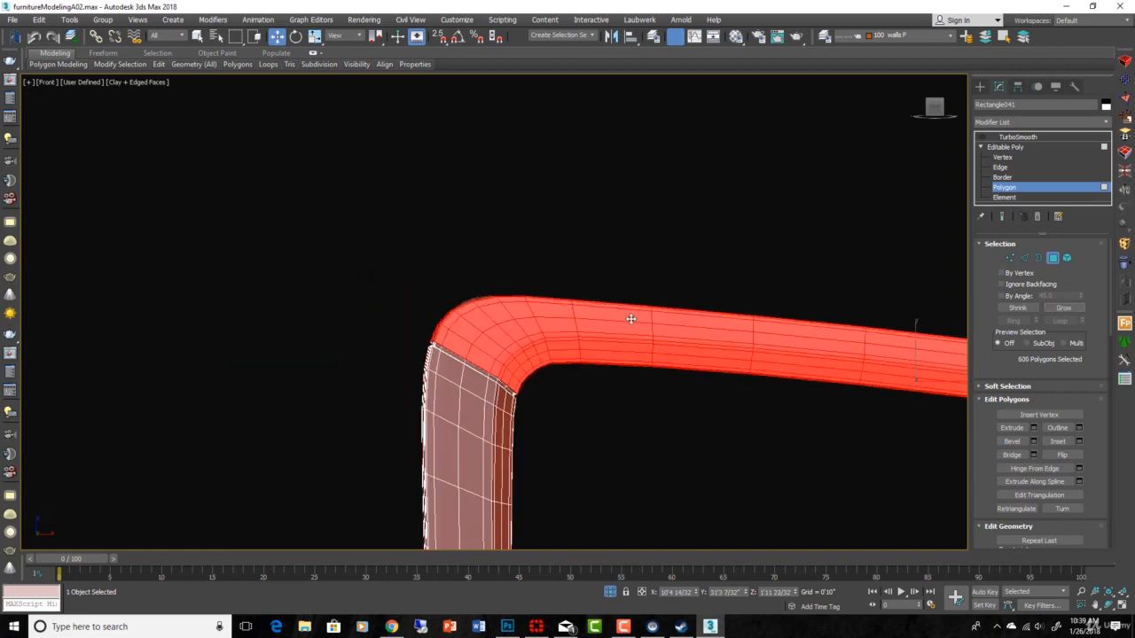
{"action": "middle_click_drag", "start_coordinate": [704, 324], "coordinate": [332, 306]}
{"action": "scroll", "coordinate": [568, 341], "scroll_direction": "down", "scroll_amount": 3}
{"action": "middle_click_drag", "start_coordinate": [650, 362], "coordinate": [557, 299]}
{"action": "scroll", "coordinate": [706, 333], "scroll_direction": "up", "scroll_amount": 5}
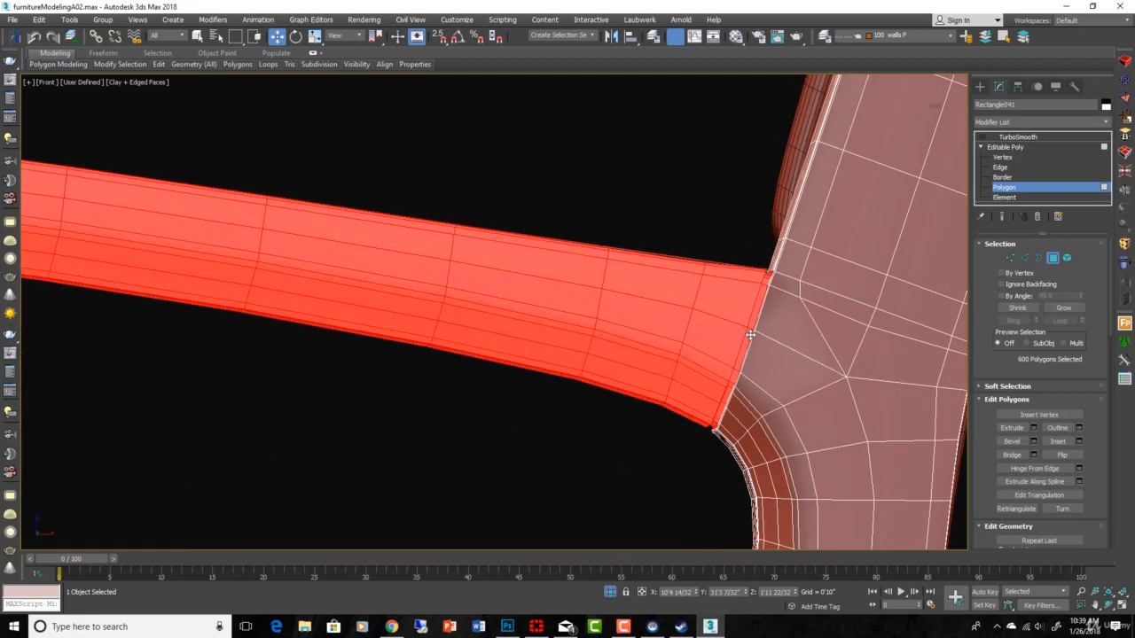
{"action": "scroll", "coordinate": [778, 270], "scroll_direction": "up", "scroll_amount": 3}
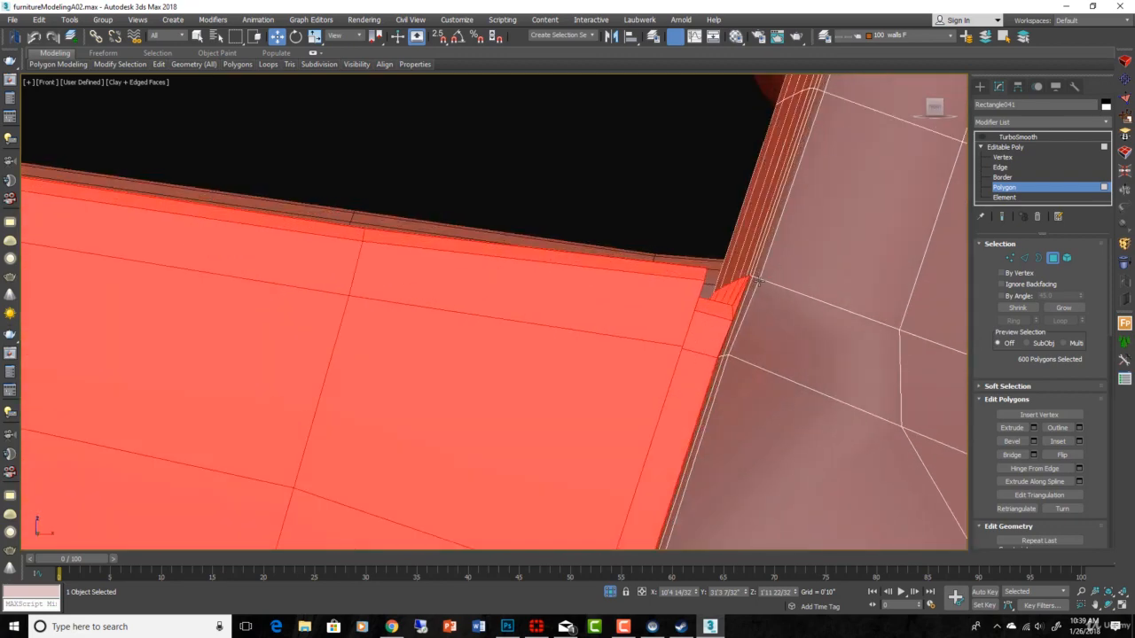
{"action": "left_click_drag", "start_coordinate": [758, 282], "coordinate": [726, 295], "text": "alt"}
{"action": "scroll", "coordinate": [727, 295], "scroll_direction": "up", "scroll_amount": 3}
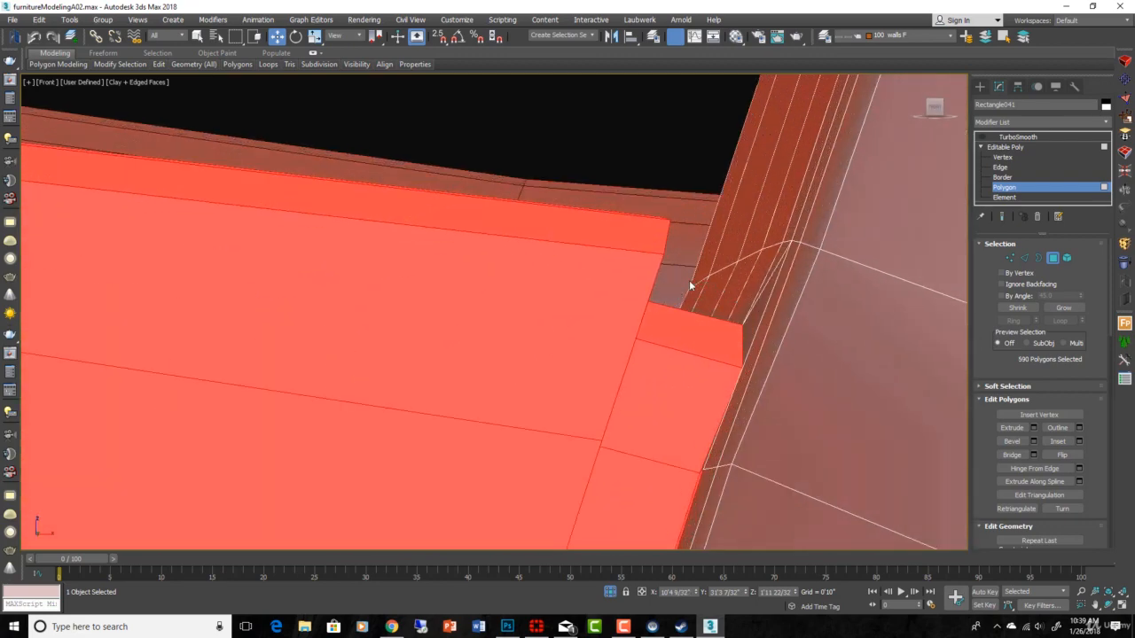
Deselect the thin seam polygons along the rear post on the reverse side of the armrest, down to its lower corner.
{"action": "scroll", "coordinate": [689, 282], "scroll_direction": "down", "scroll_amount": 8}
{"action": "middle_click_drag", "start_coordinate": [689, 284], "coordinate": [526, 313], "text": "alt"}
{"action": "scroll", "coordinate": [393, 261], "scroll_direction": "up", "scroll_amount": 8}
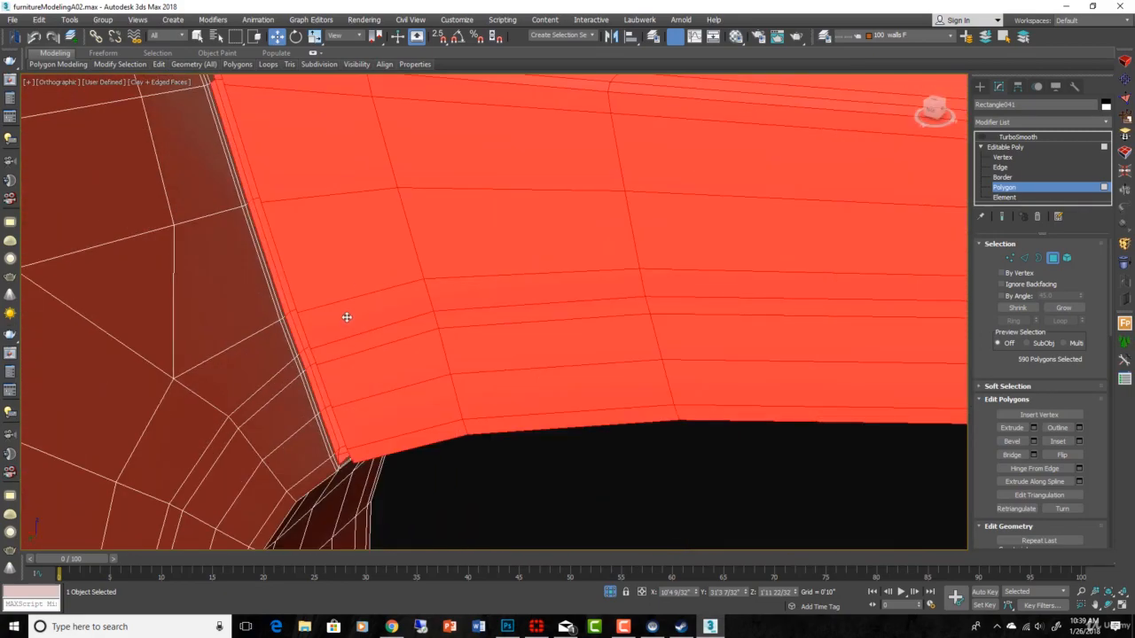
{"action": "scroll", "coordinate": [345, 341], "scroll_direction": "down", "scroll_amount": 4}
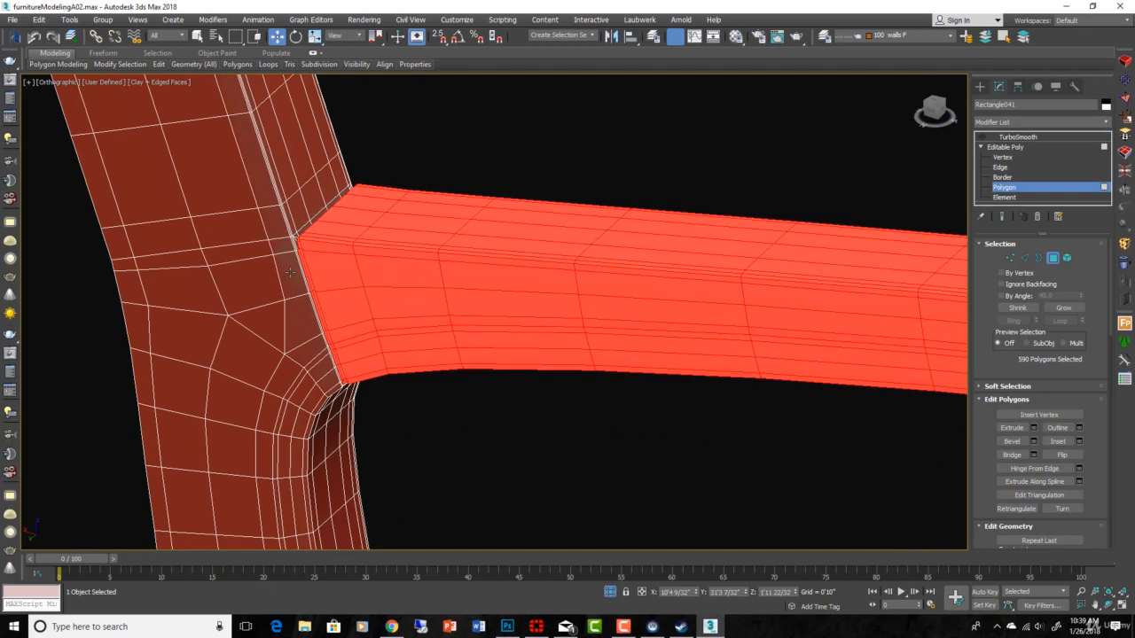
{"action": "scroll", "coordinate": [289, 272], "scroll_direction": "up", "scroll_amount": 4}
{"action": "left_click", "coordinate": [314, 228], "text": "alt"}
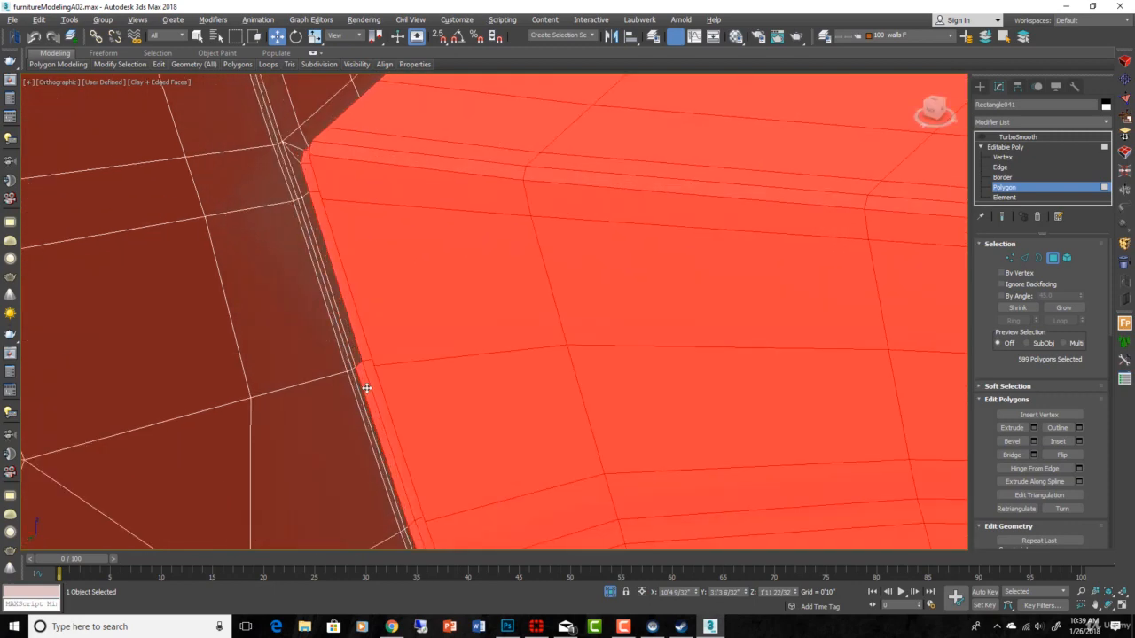
{"action": "left_click", "coordinate": [367, 388], "text": "alt"}
{"action": "middle_click_drag", "start_coordinate": [418, 532], "coordinate": [407, 259]}
{"action": "left_click", "coordinate": [415, 292], "text": "alt"}
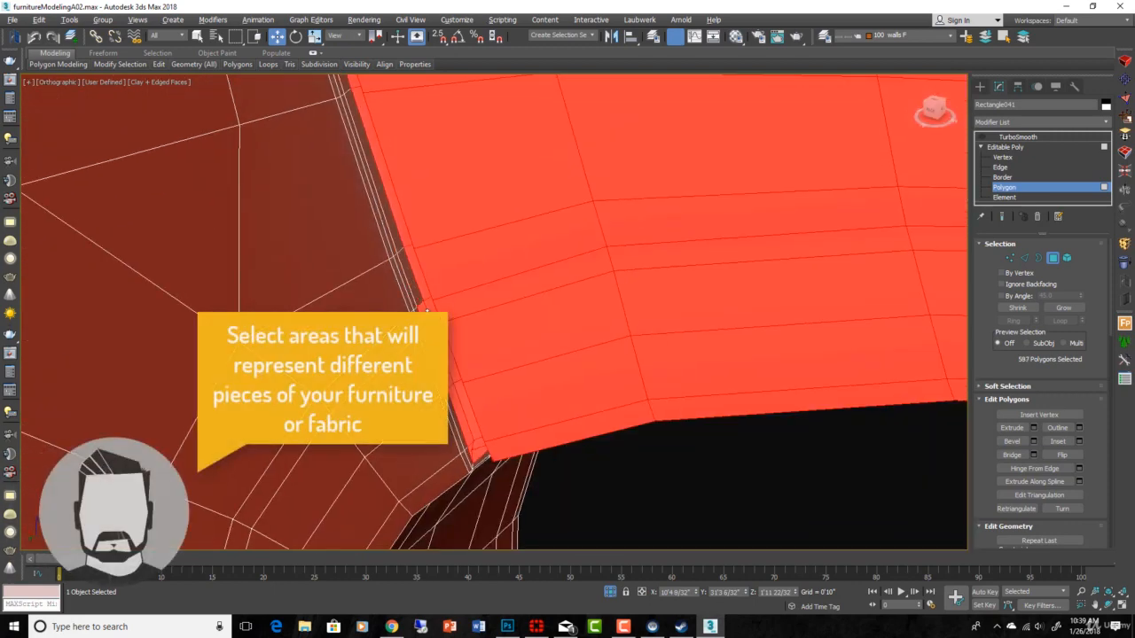
{"action": "left_click", "coordinate": [426, 311], "text": "alt"}
{"action": "left_click", "coordinate": [446, 364], "text": "alt"}
{"action": "left_click", "coordinate": [466, 424], "text": "alt"}
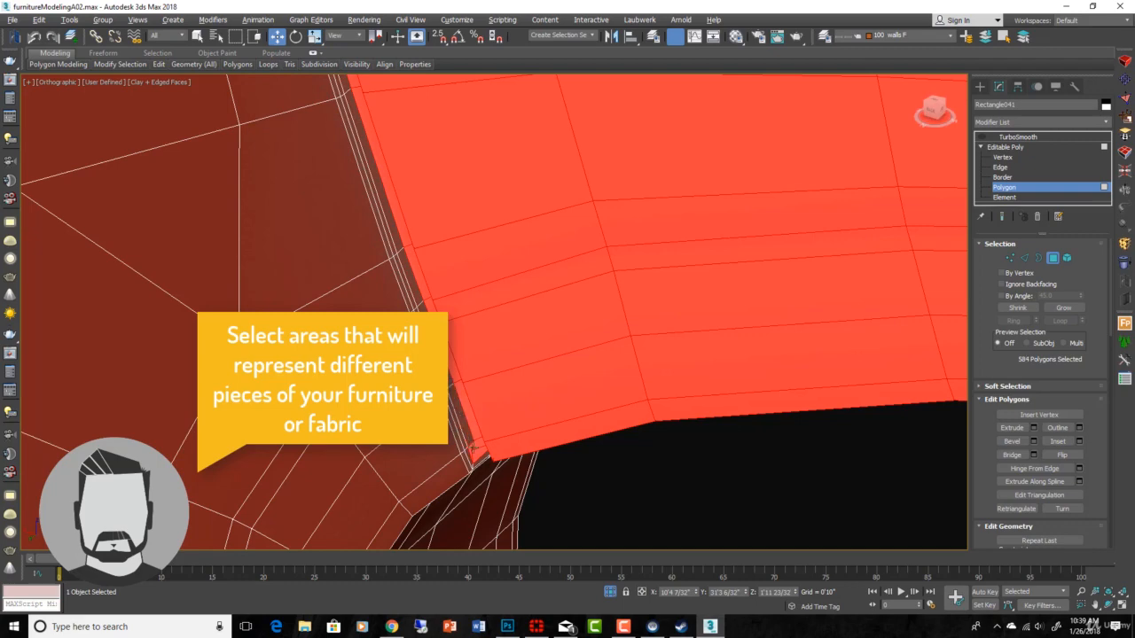
{"action": "scroll", "coordinate": [477, 455], "scroll_direction": "up", "scroll_amount": 3}
{"action": "left_click", "coordinate": [464, 457], "text": "alt"}
{"action": "scroll", "coordinate": [470, 460], "scroll_direction": "down", "scroll_amount": 3}
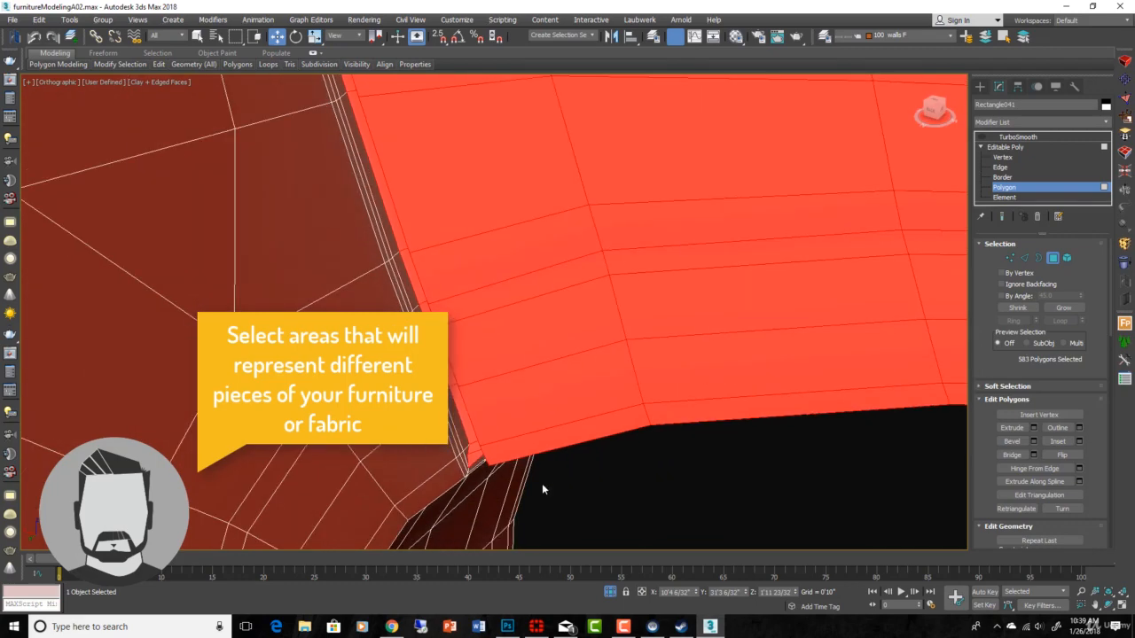
Deselect the narrow seam polygons across the underside of the armrest where it meets the rear post.
{"action": "scroll", "coordinate": [541, 483], "scroll_direction": "down", "scroll_amount": 3}
{"action": "middle_click_drag", "start_coordinate": [542, 483], "coordinate": [583, 369], "text": "alt"}
{"action": "scroll", "coordinate": [583, 370], "scroll_direction": "up", "scroll_amount": 4}
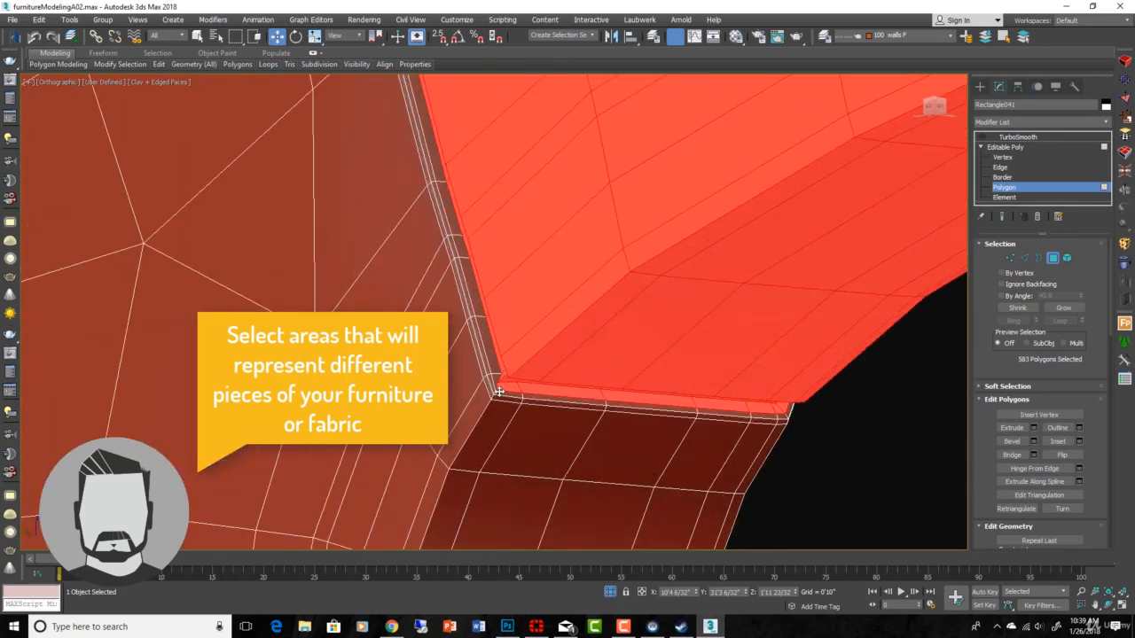
{"action": "left_click", "coordinate": [496, 389], "text": "alt"}
{"action": "left_click", "coordinate": [660, 390], "text": "alt"}
{"action": "scroll", "coordinate": [661, 390], "scroll_direction": "down", "scroll_amount": 4}
{"action": "middle_click_drag", "start_coordinate": [660, 390], "coordinate": [310, 364]}
{"action": "left_click", "coordinate": [450, 378], "text": "alt"}
{"action": "left_click", "coordinate": [541, 384], "text": "alt"}
{"action": "left_click", "coordinate": [599, 388], "text": "alt"}
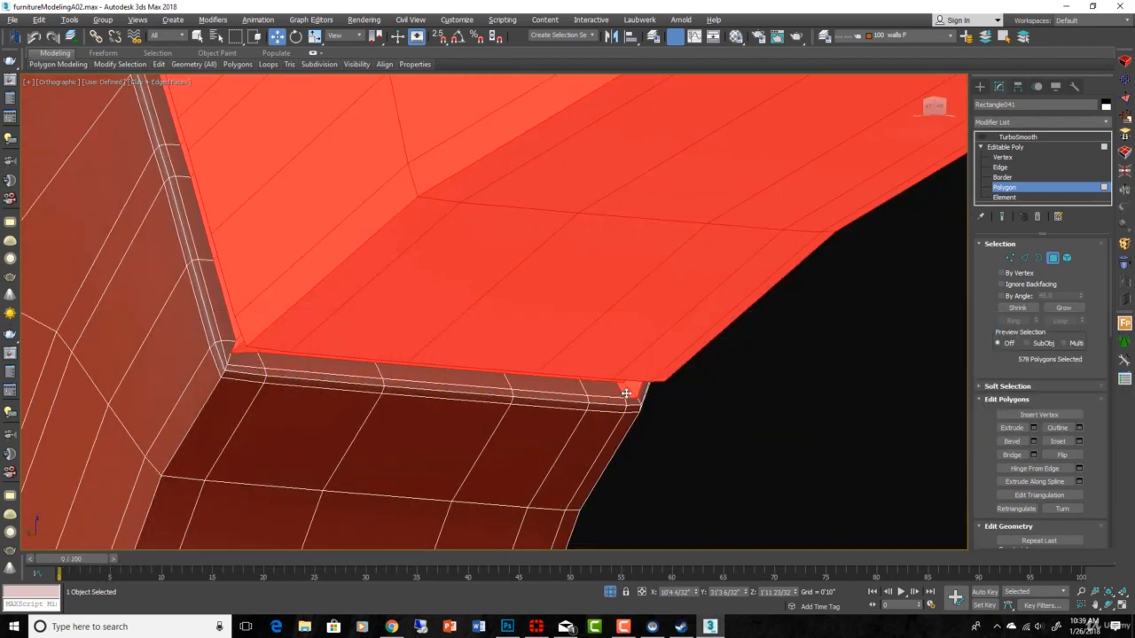
{"action": "left_click", "coordinate": [627, 390], "text": "alt"}
{"action": "left_click", "coordinate": [634, 390], "text": "alt"}
Deselect the narrow seam polygons around the armrest's lower corner where it curves up along the rear post.
{"action": "middle_click_drag", "start_coordinate": [633, 390], "coordinate": [258, 466], "text": "alt"}
{"action": "scroll", "coordinate": [762, 400], "scroll_direction": "down", "scroll_amount": 4}
{"action": "scroll", "coordinate": [644, 443], "scroll_direction": "up", "scroll_amount": 6}
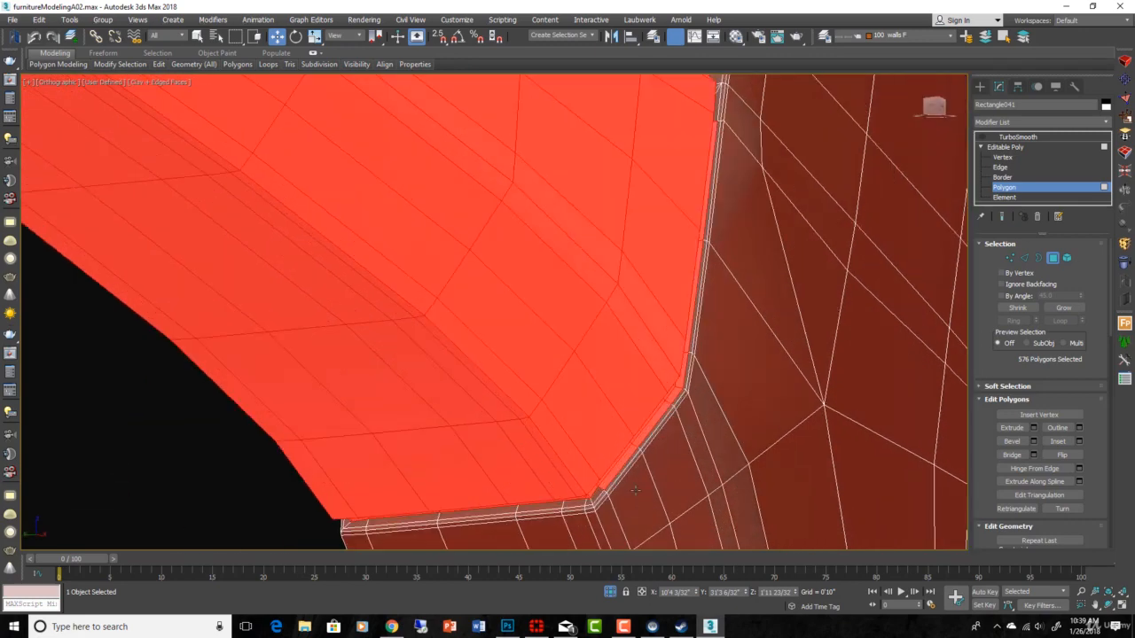
{"action": "left_click", "coordinate": [612, 458], "text": "alt"}
{"action": "left_click", "coordinate": [666, 387], "text": "alt"}
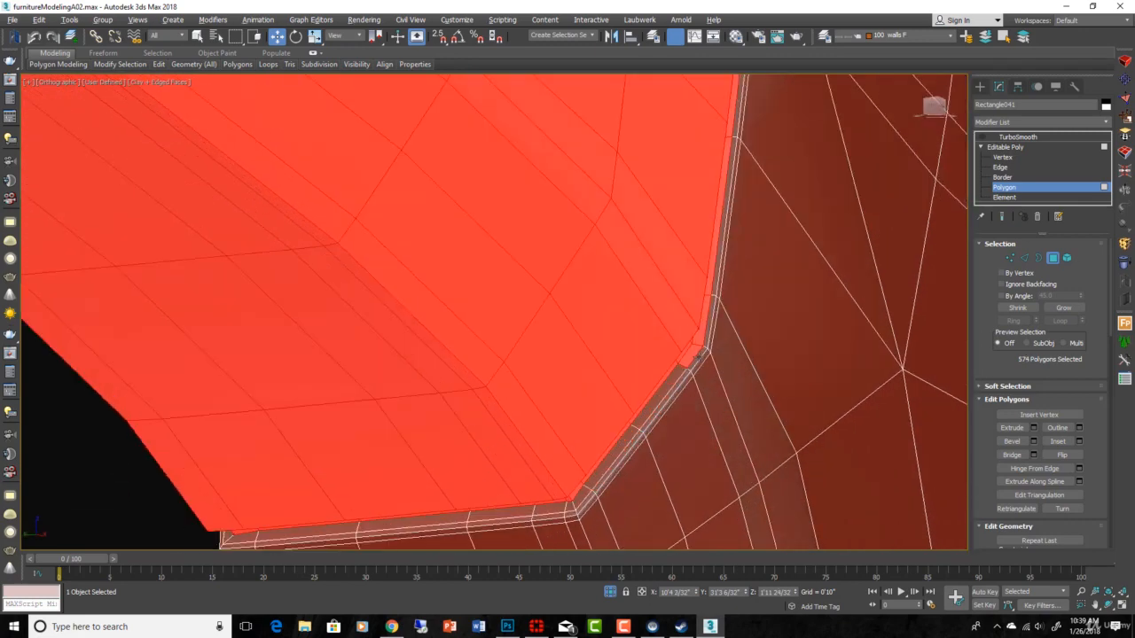
{"action": "left_click", "coordinate": [696, 350], "text": "alt"}
{"action": "left_click", "coordinate": [706, 326], "text": "alt"}
{"action": "scroll", "coordinate": [706, 324], "scroll_direction": "down", "scroll_amount": 6}
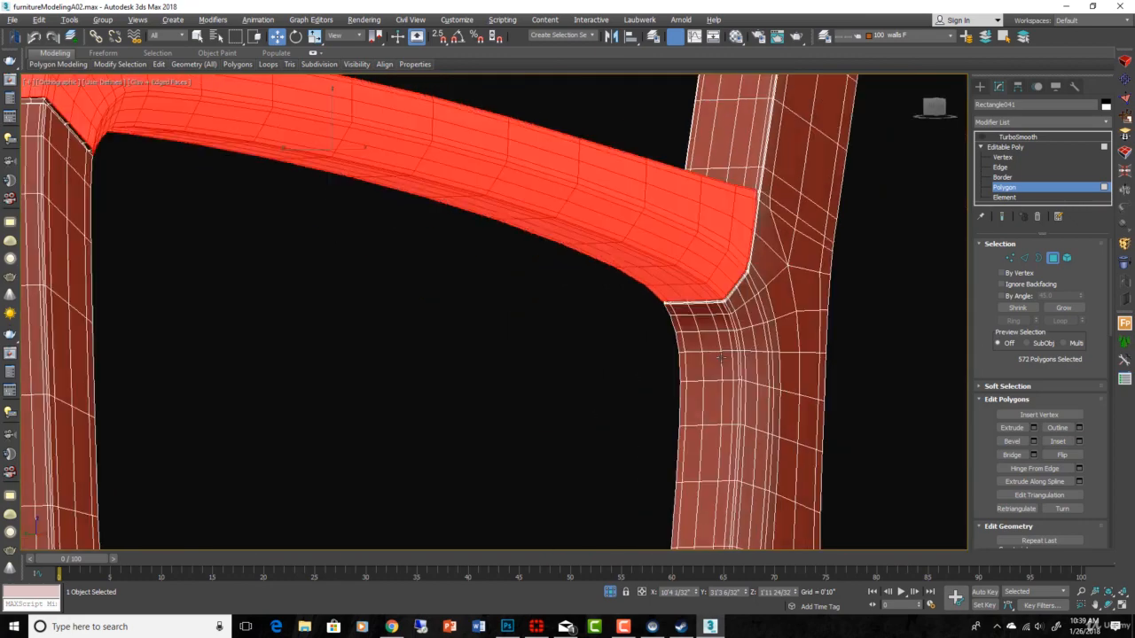
Deselect the remaining thin seam polygons between the armrest's end face and the rear post.
{"action": "middle_click_drag", "start_coordinate": [707, 326], "coordinate": [732, 353], "text": "alt"}
{"action": "scroll", "coordinate": [730, 352], "scroll_direction": "up", "scroll_amount": 8}
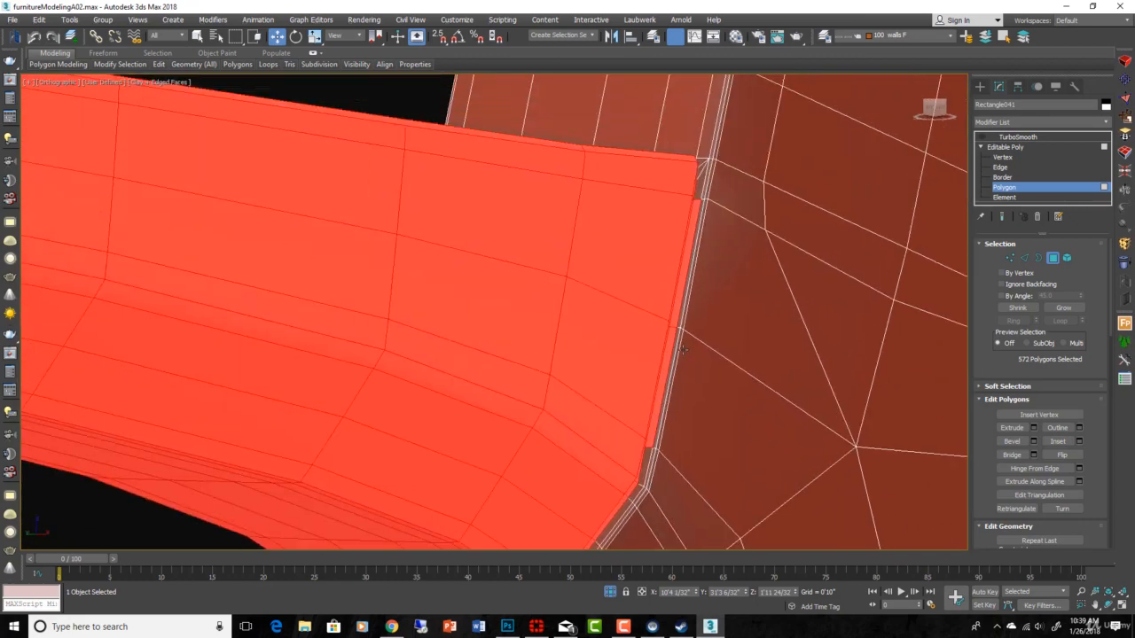
{"action": "left_click", "coordinate": [661, 344], "text": "alt"}
{"action": "left_click", "coordinate": [674, 282], "text": "alt"}
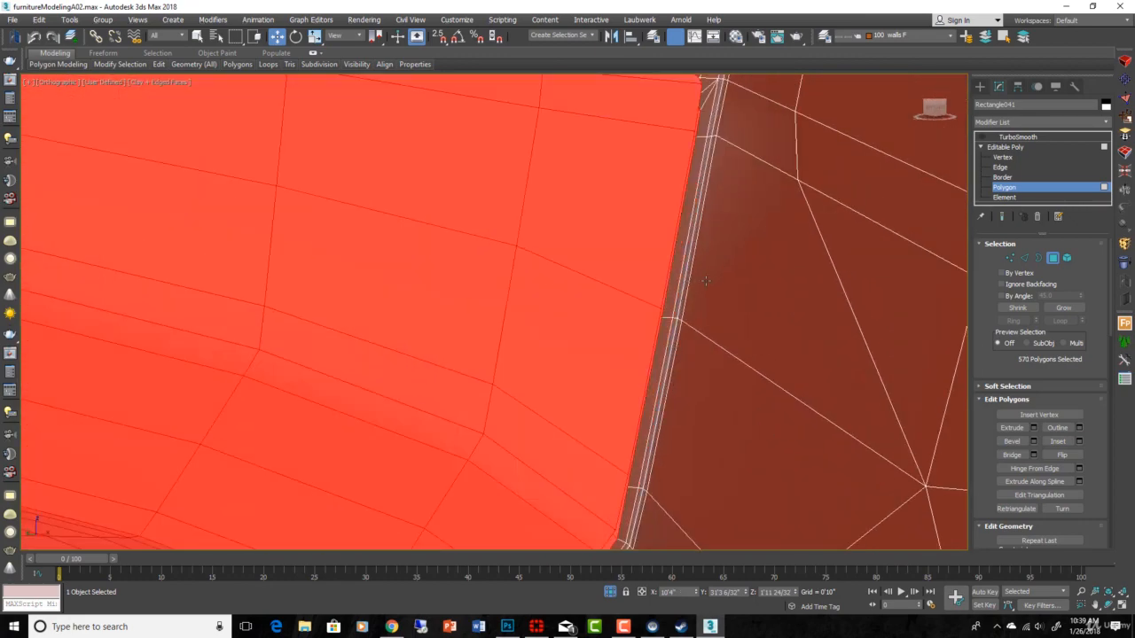
Detach the selected armrest polygons to their own element, without cloning them.
{"action": "scroll", "coordinate": [705, 281], "scroll_direction": "down", "scroll_amount": 6}
{"action": "middle_click_drag", "start_coordinate": [716, 285], "coordinate": [770, 313]}
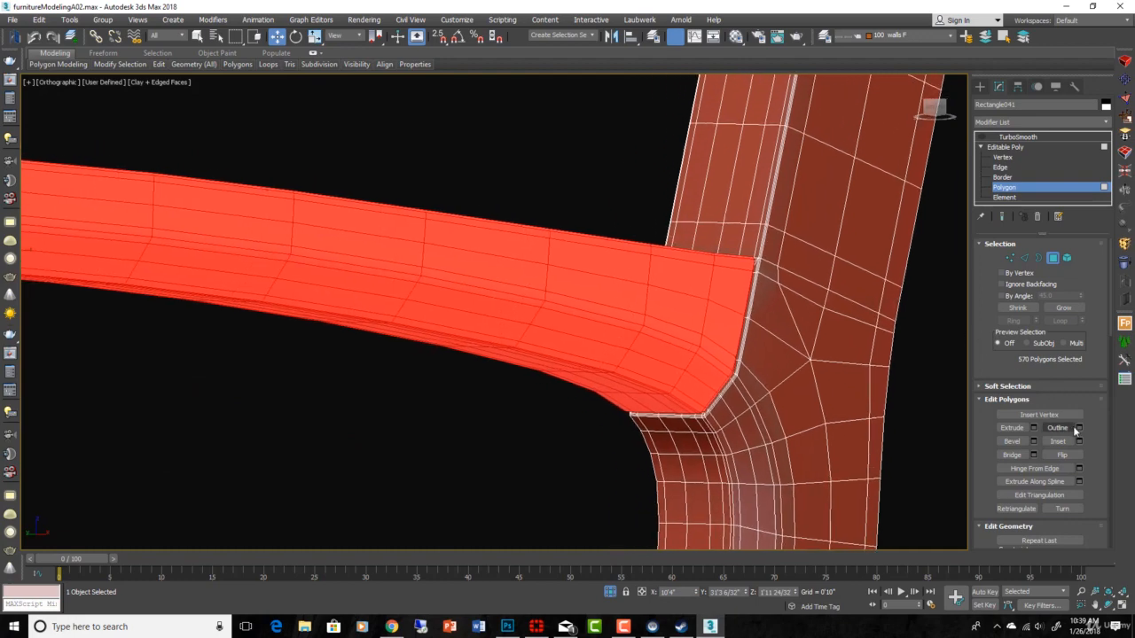
{"action": "scroll", "coordinate": [1076, 435], "scroll_direction": "down", "scroll_amount": 5}
{"action": "left_click", "coordinate": [1069, 492]}
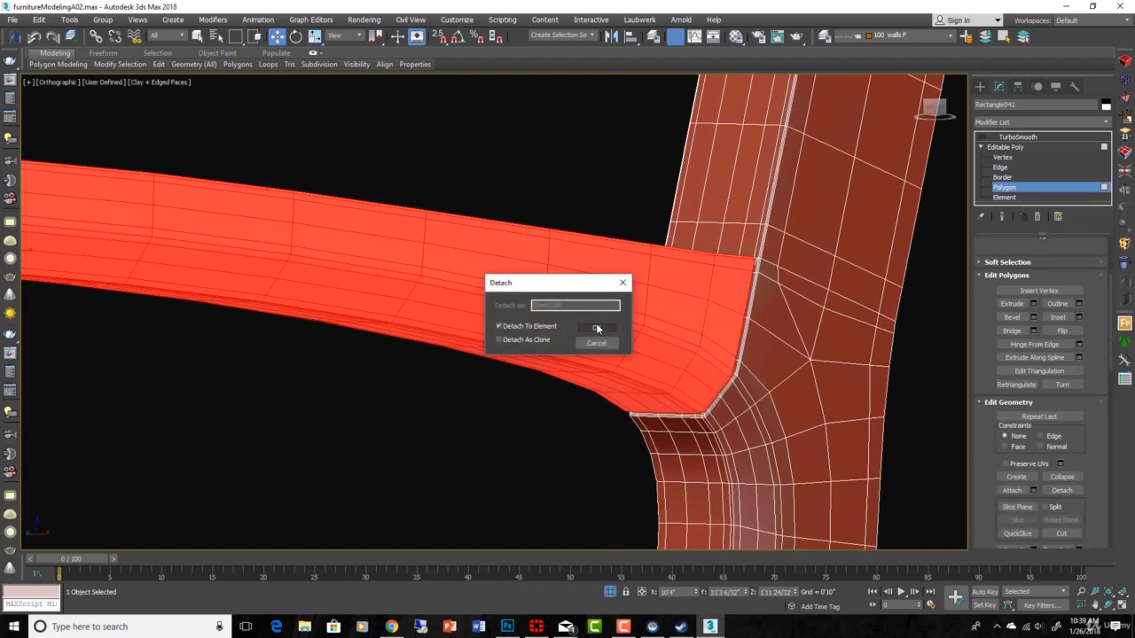
{"action": "left_click", "coordinate": [596, 327]}
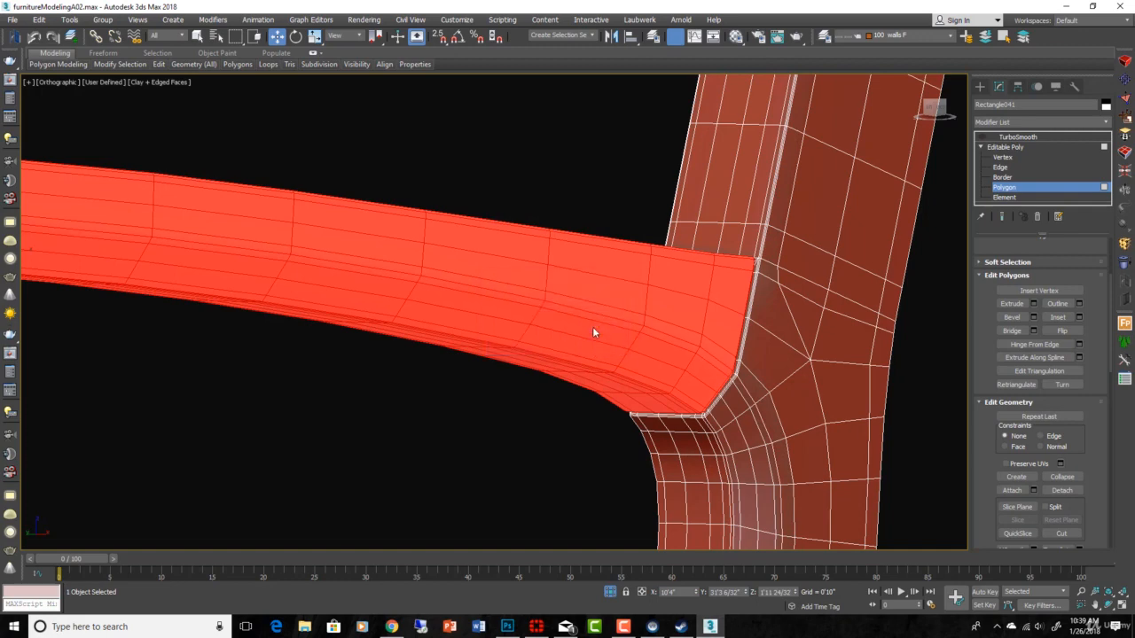
Select the armrest and the lower side rail as elements and hide both.
{"action": "left_click", "coordinate": [548, 207]}
{"action": "scroll", "coordinate": [548, 208], "scroll_direction": "down", "scroll_amount": 3}
{"action": "scroll", "coordinate": [548, 241], "scroll_direction": "down", "scroll_amount": 3}
{"action": "scroll", "coordinate": [820, 324], "scroll_direction": "down", "scroll_amount": 1}
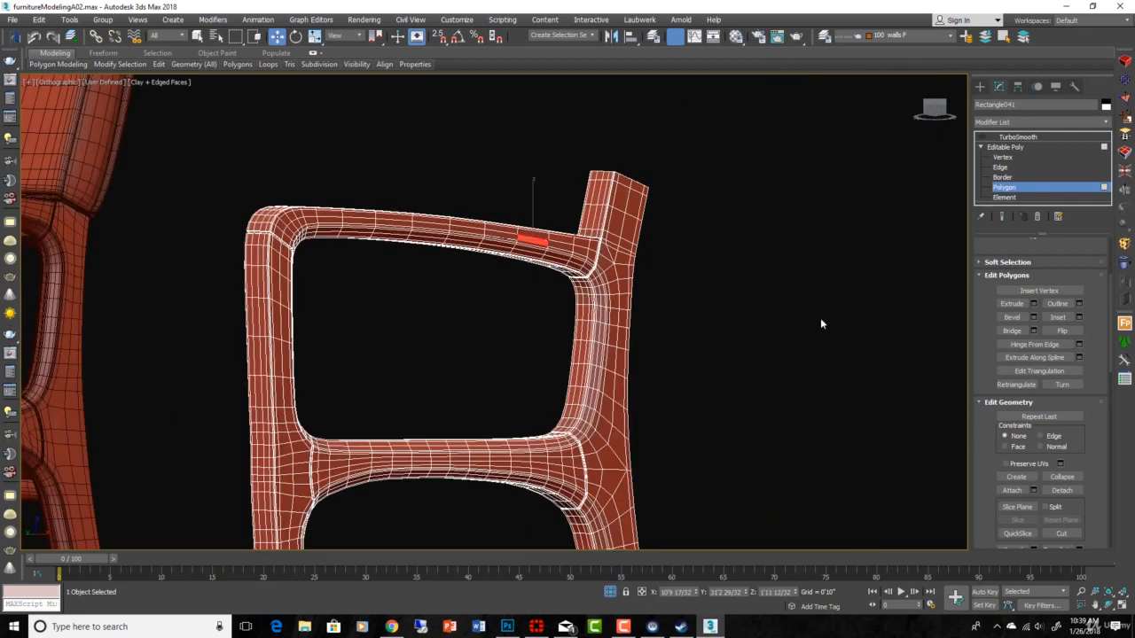
{"action": "scroll", "coordinate": [1056, 252], "scroll_direction": "up", "scroll_amount": 3}
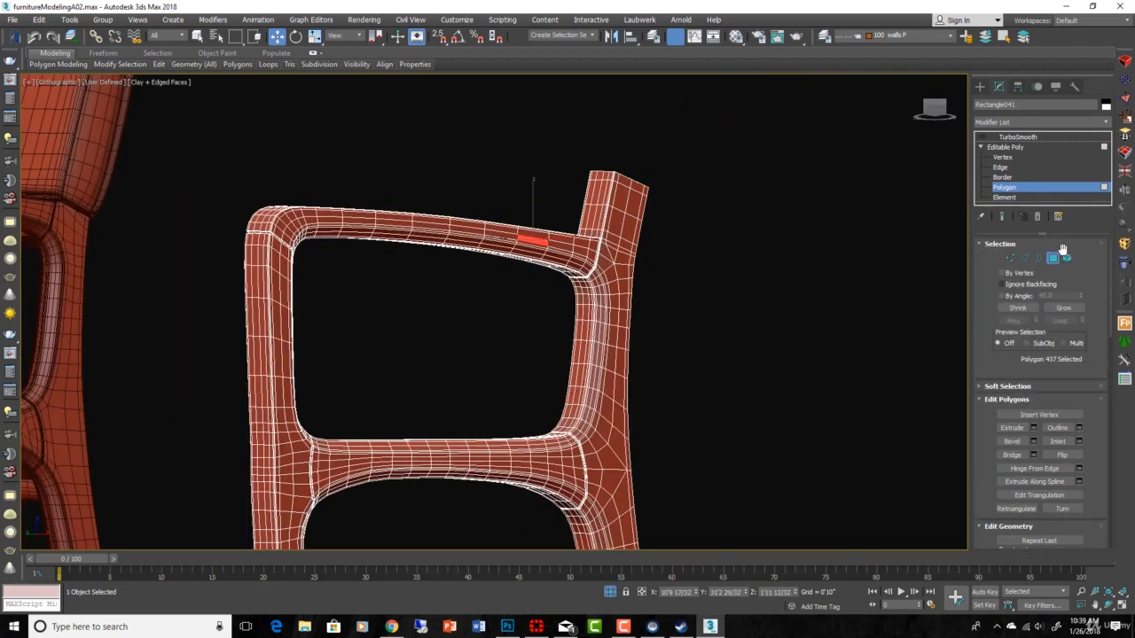
{"action": "key", "text": "5"}
{"action": "left_click", "coordinate": [517, 257]}
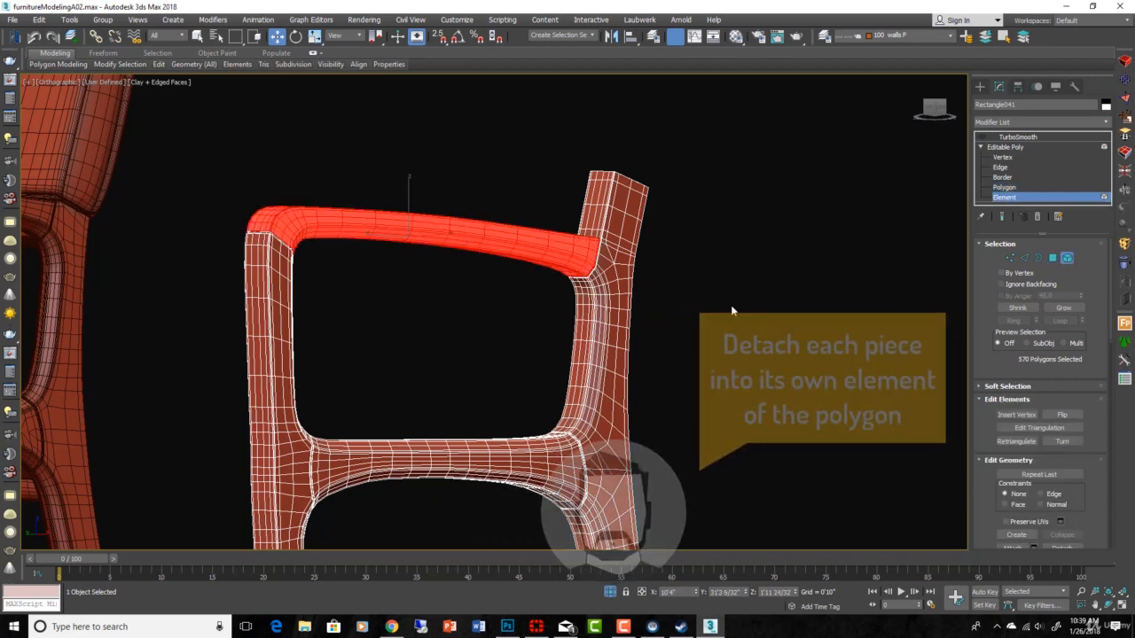
{"action": "left_click", "coordinate": [517, 452], "text": "ctrl"}
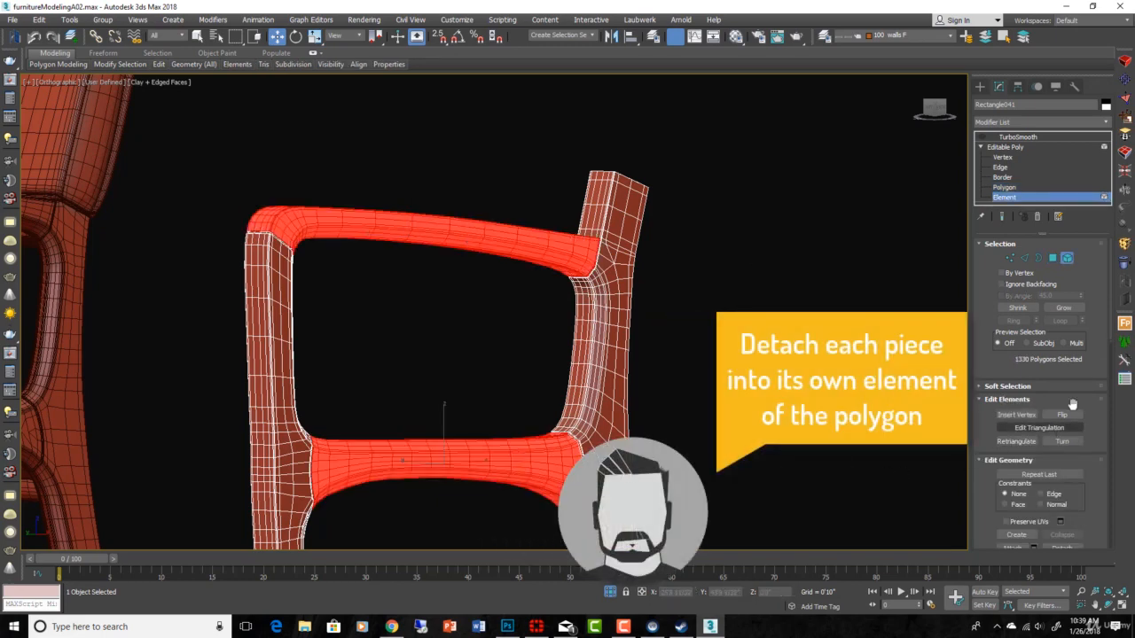
{"action": "scroll", "coordinate": [1078, 395], "scroll_direction": "down", "scroll_amount": 5}
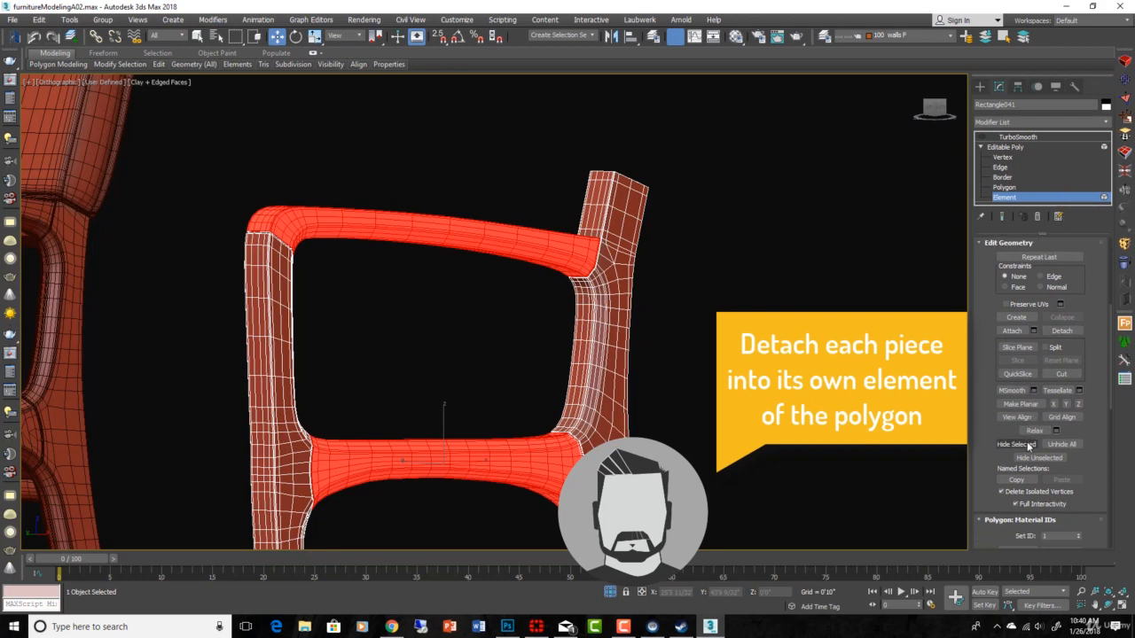
{"action": "left_click", "coordinate": [1028, 445]}
Select the front leg and the rear leg elements in turn to check that each is a separate piece.
{"action": "scroll", "coordinate": [625, 374], "scroll_direction": "down", "scroll_amount": 5}
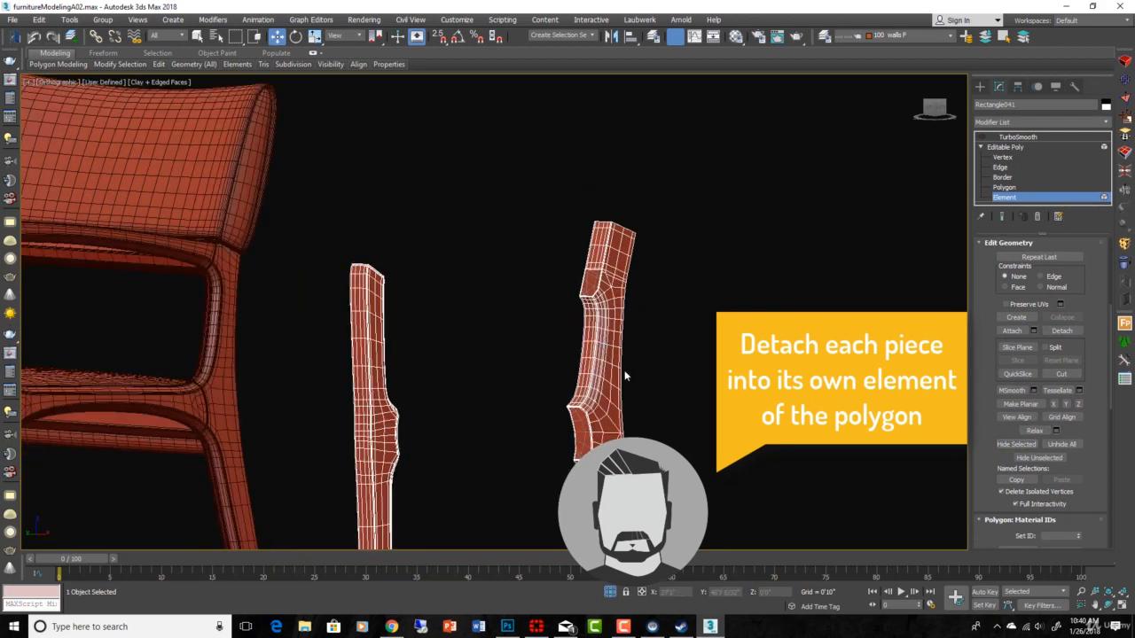
{"action": "scroll", "coordinate": [497, 276], "scroll_direction": "up", "scroll_amount": 2}
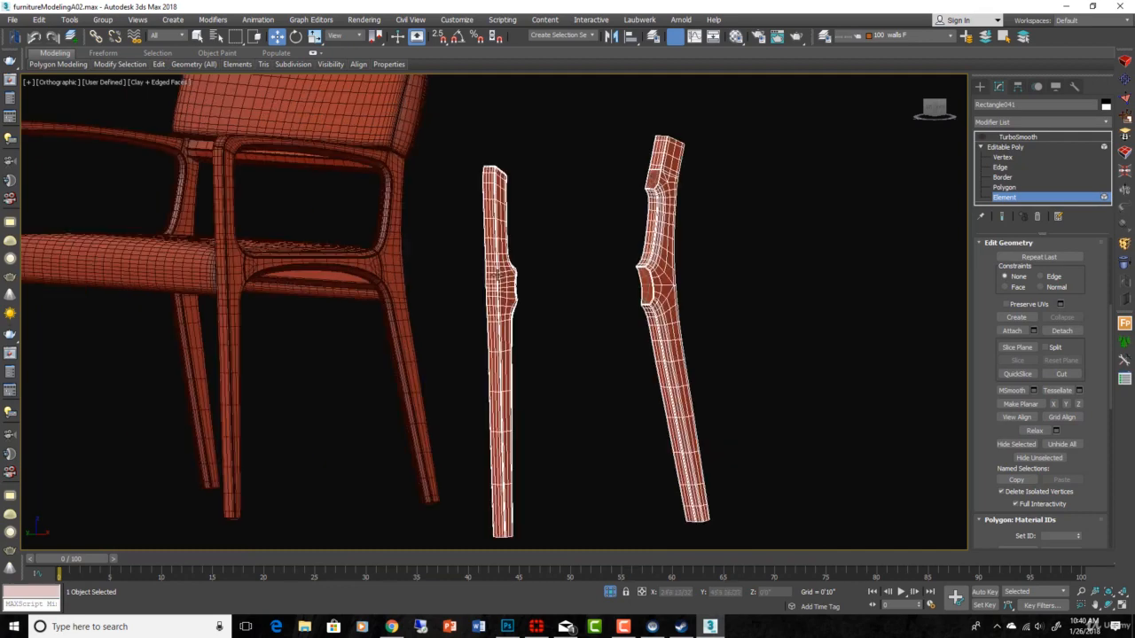
{"action": "left_click", "coordinate": [497, 276]}
{"action": "mouse_move", "coordinate": [637, 337]}
{"action": "middle_mouse_down", "text": "alt"}
{"action": "mouse_move", "coordinate": [611, 342]}
{"action": "mouse_move", "coordinate": [623, 351]}
{"action": "mouse_move", "coordinate": [646, 324]}
{"action": "middle_mouse_up", "text": "alt"}
{"action": "left_click", "coordinate": [672, 284]}
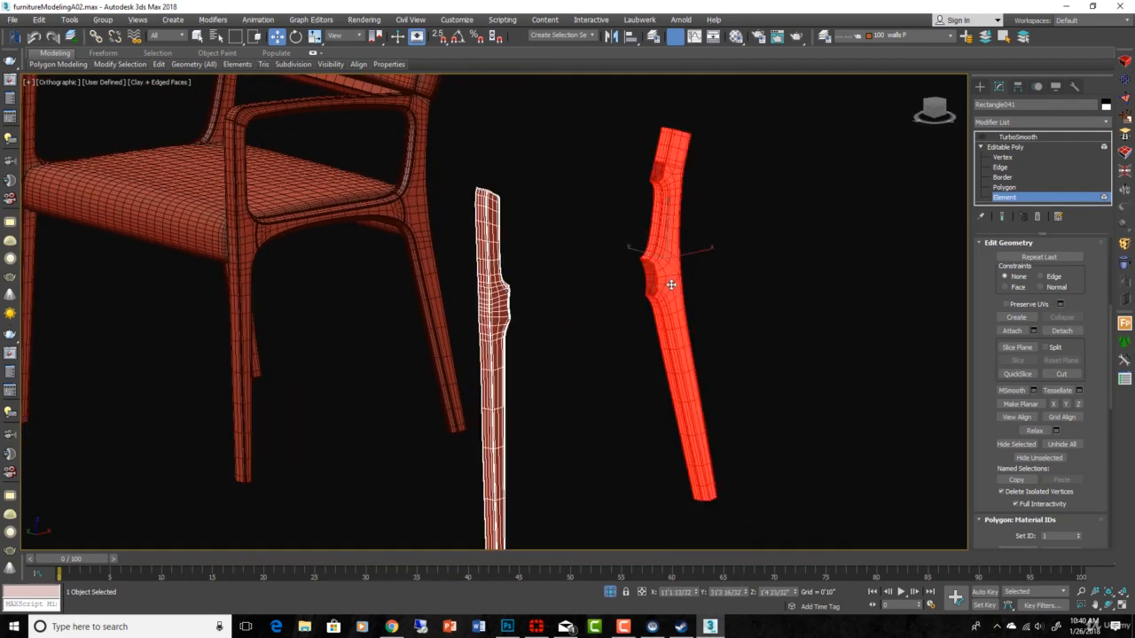
Leave isolation and isolate the complete side frame again, with its hidden elements shown and its TurboSmooth modifier removed.
{"action": "left_click", "coordinate": [610, 593]}
{"action": "scroll", "coordinate": [639, 470], "scroll_direction": "down", "scroll_amount": 8}
{"action": "middle_click_drag", "start_coordinate": [640, 463], "coordinate": [676, 398]}
{"action": "scroll", "coordinate": [678, 394], "scroll_direction": "up", "scroll_amount": 4}
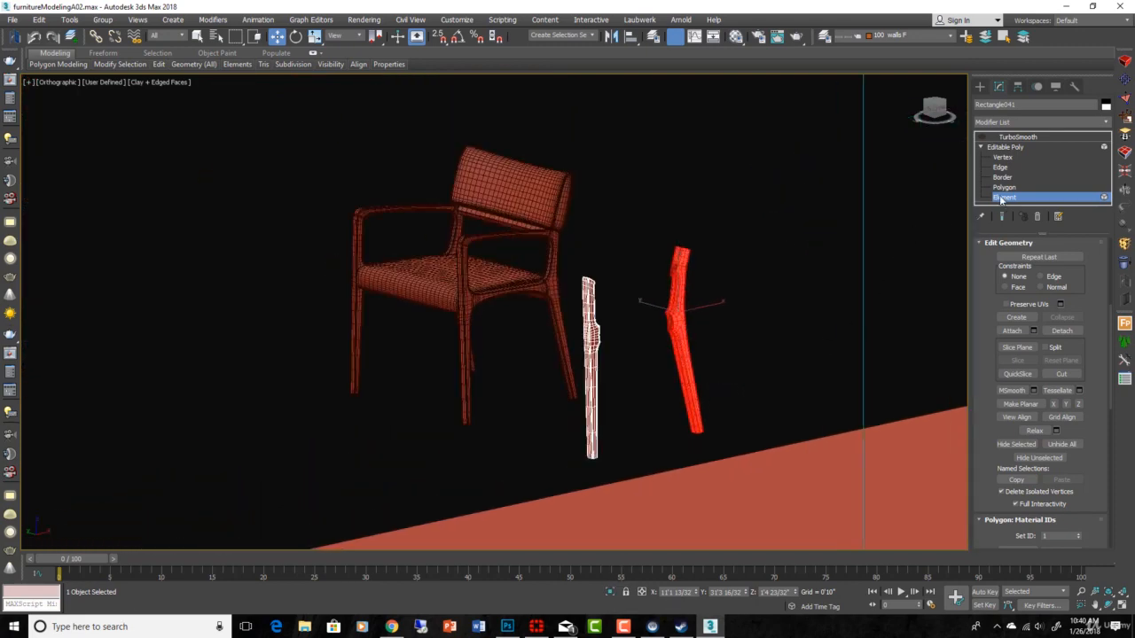
{"action": "left_click", "coordinate": [736, 378]}
{"action": "left_click_drag", "start_coordinate": [583, 294], "coordinate": [582, 289]}
{"action": "key", "text": "alt+q"}
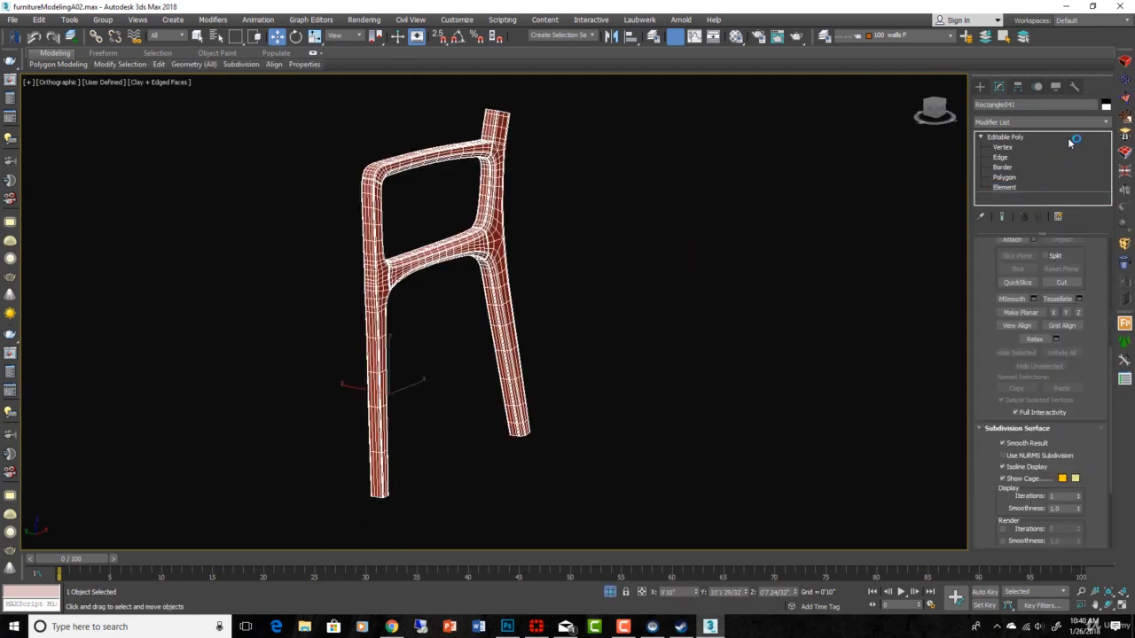
Add an Unwrap UVW modifier to the side frame and open the UV editor.
{"action": "left_click", "coordinate": [1105, 121]}
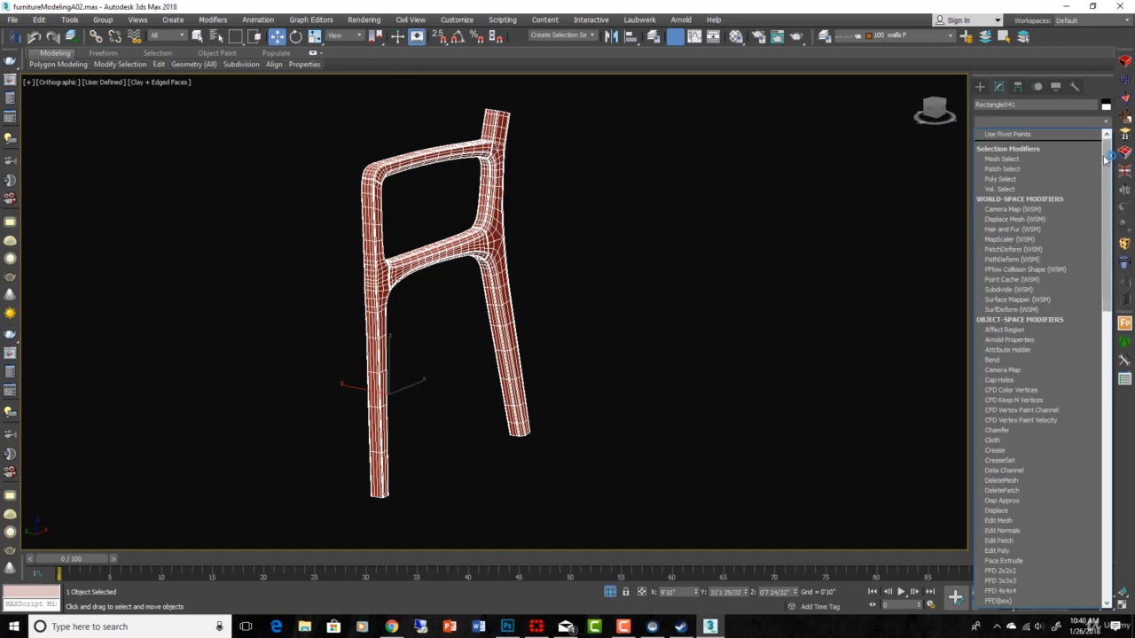
{"action": "left_click_drag", "start_coordinate": [1107, 169], "coordinate": [1083, 518]}
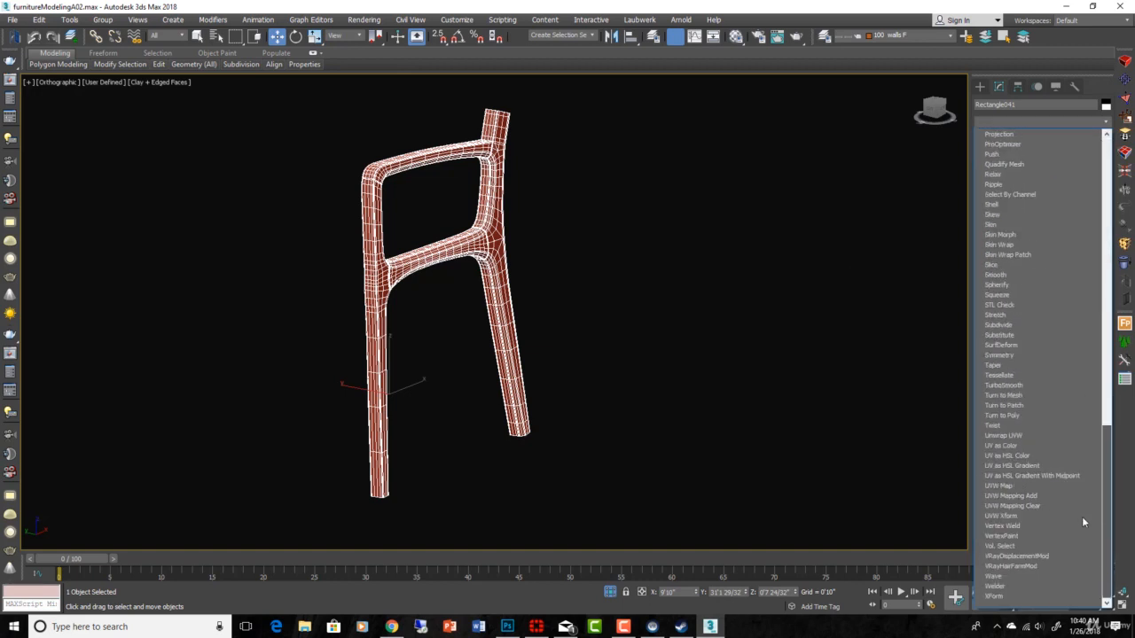
{"action": "left_click", "coordinate": [1019, 434]}
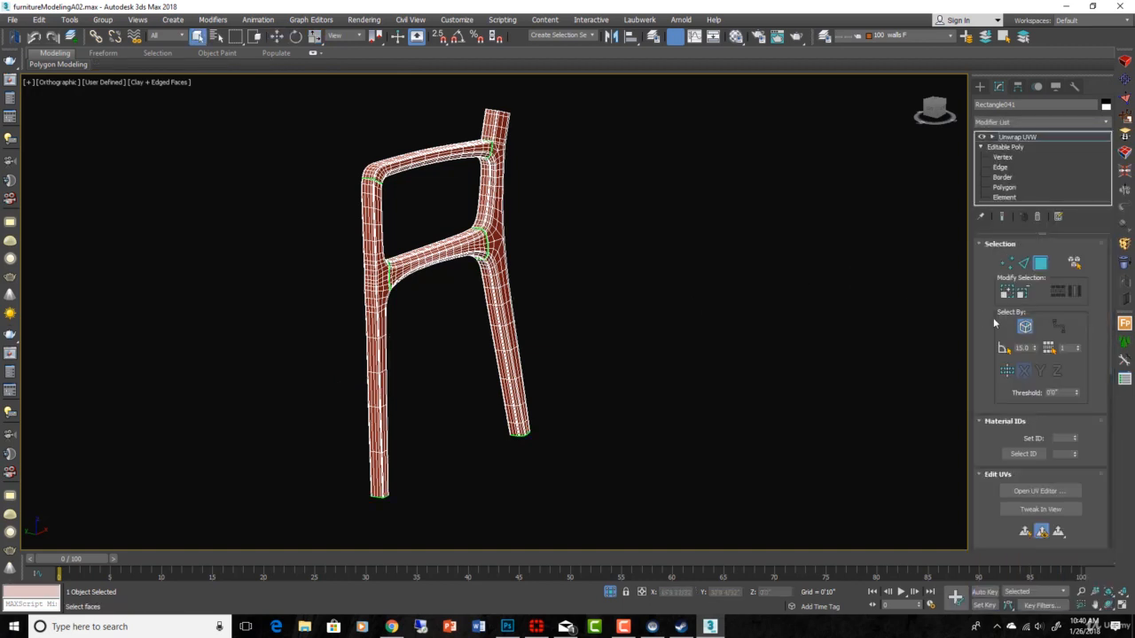
{"action": "scroll", "coordinate": [1073, 424], "scroll_direction": "down", "scroll_amount": 4}
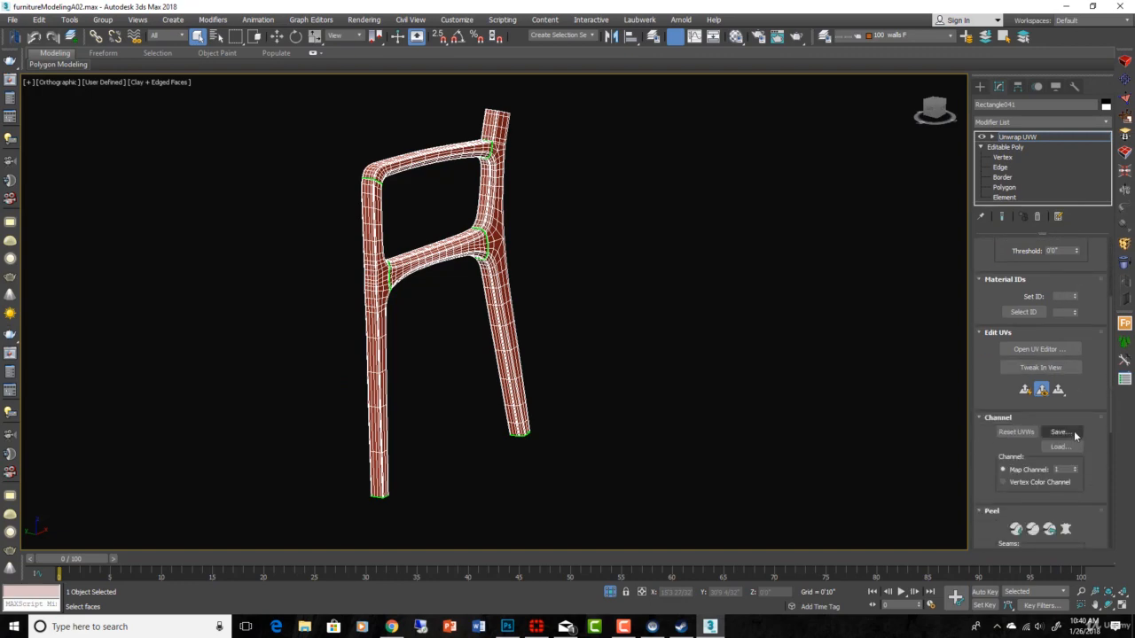
{"action": "left_click", "coordinate": [1037, 348]}
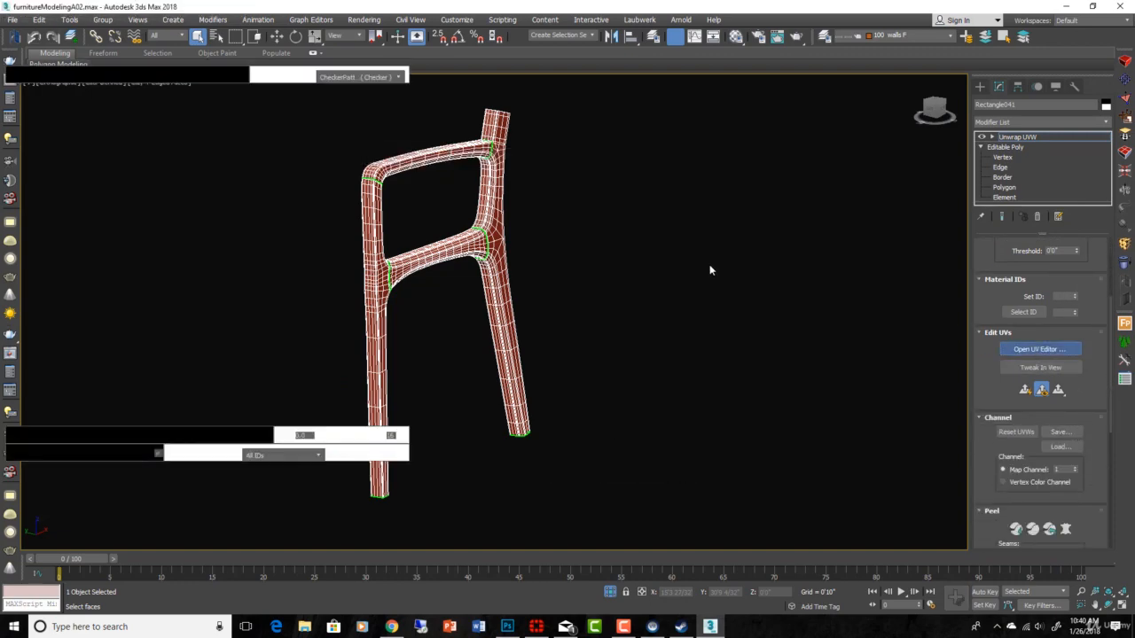
Select the lower side rail as a whole UV element in the UV editor.
{"action": "scroll", "coordinate": [238, 256], "scroll_direction": "down", "scroll_amount": 4}
{"action": "middle_click_drag", "start_coordinate": [237, 256], "coordinate": [143, 305]}
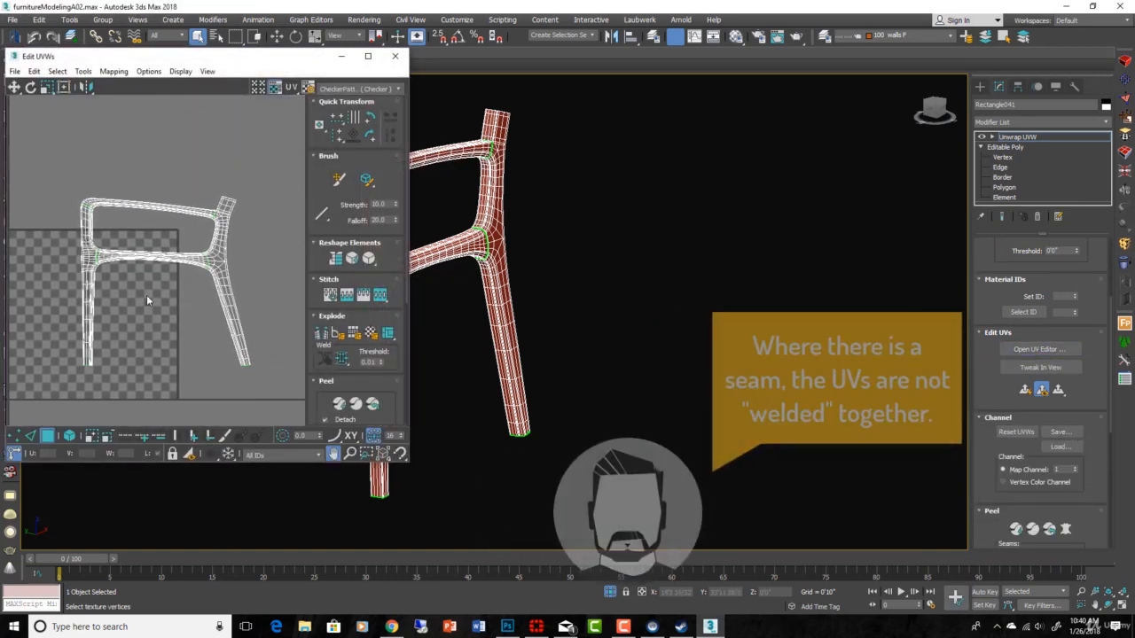
{"action": "left_click", "coordinate": [158, 257]}
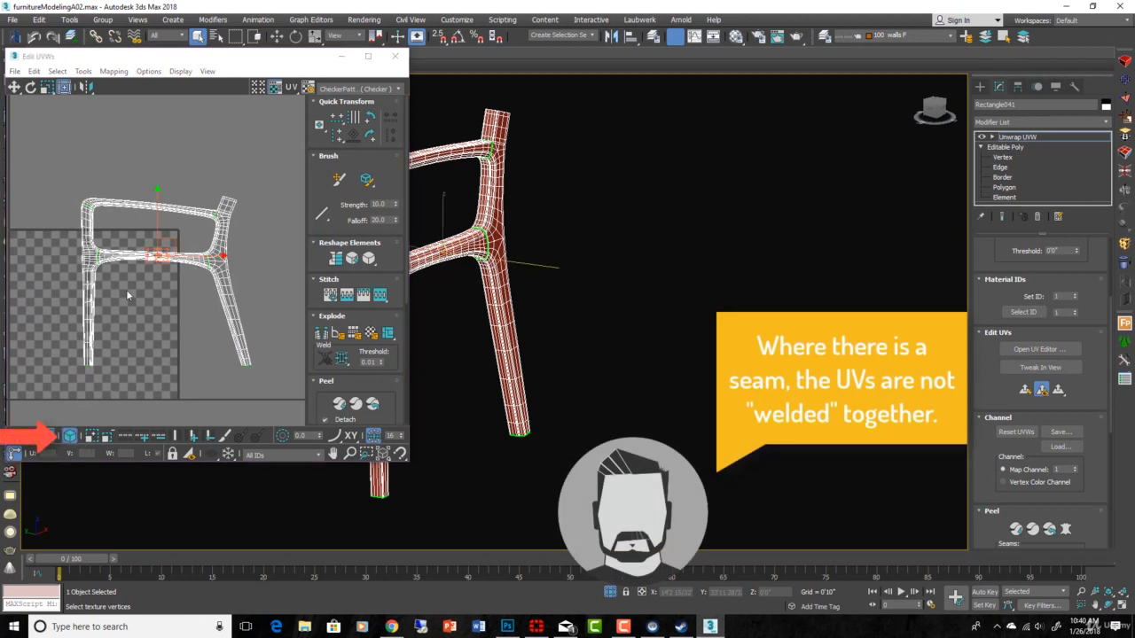
{"action": "left_click", "coordinate": [129, 256]}
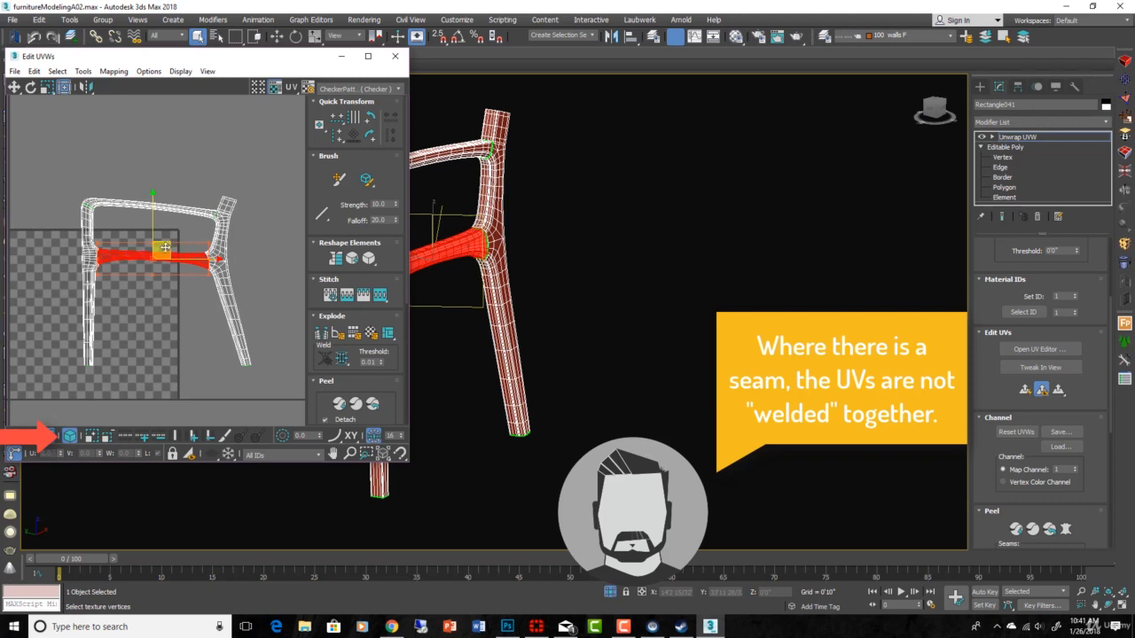
Apply a planar map projection to the side frame's UVs and exit the projection mode.
{"action": "key", "text": "3"}
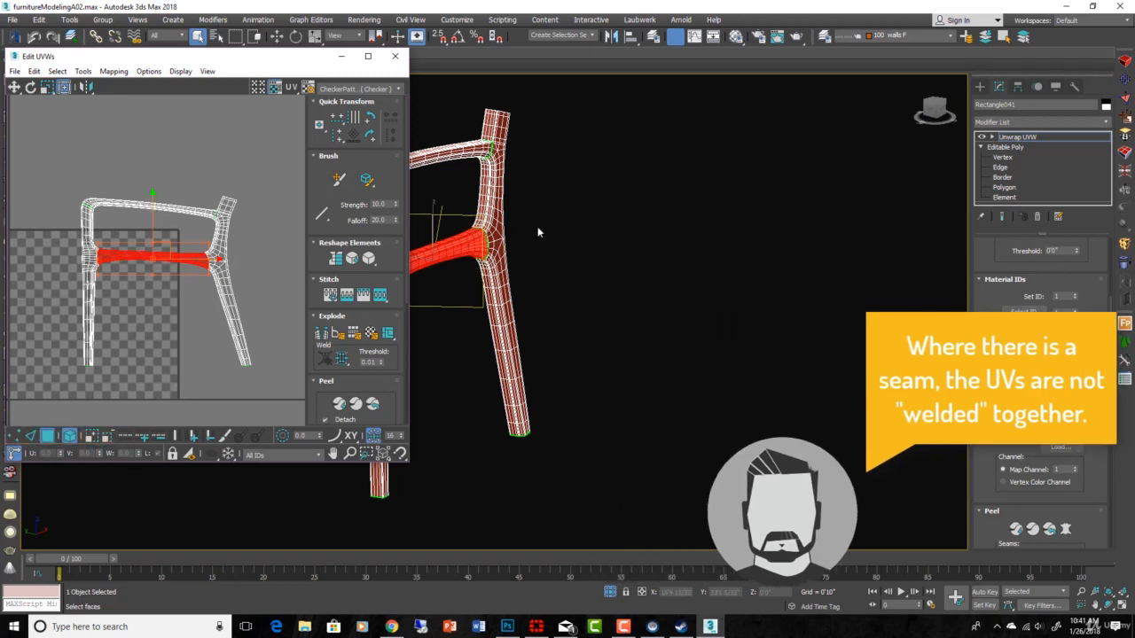
{"action": "scroll", "coordinate": [1032, 267], "scroll_direction": "down", "scroll_amount": 5}
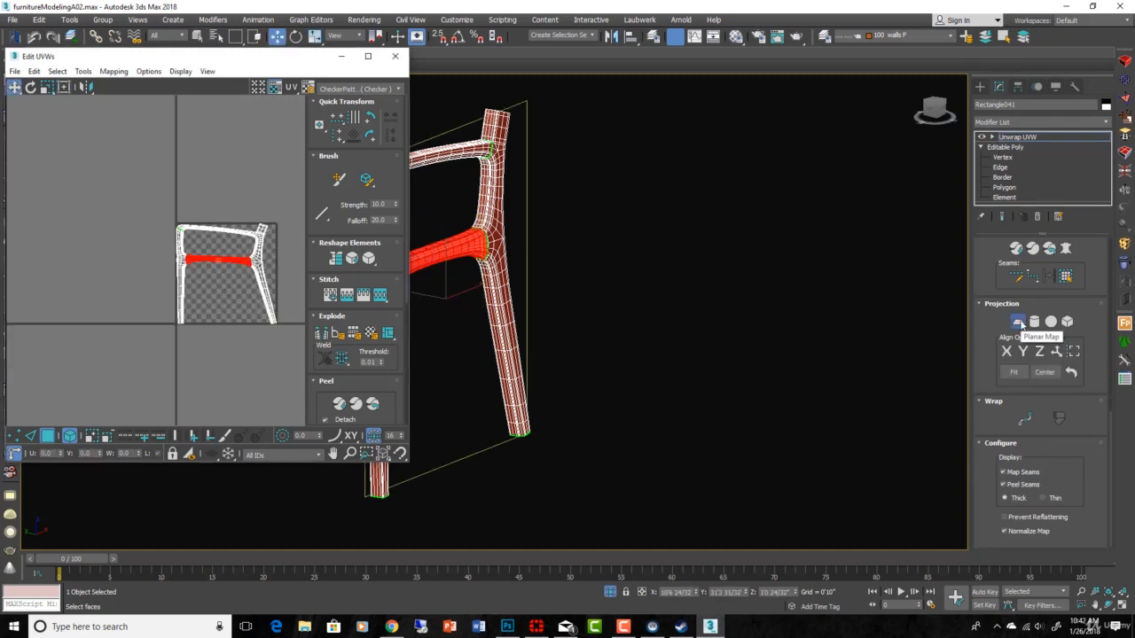
{"action": "left_click", "coordinate": [1019, 324]}
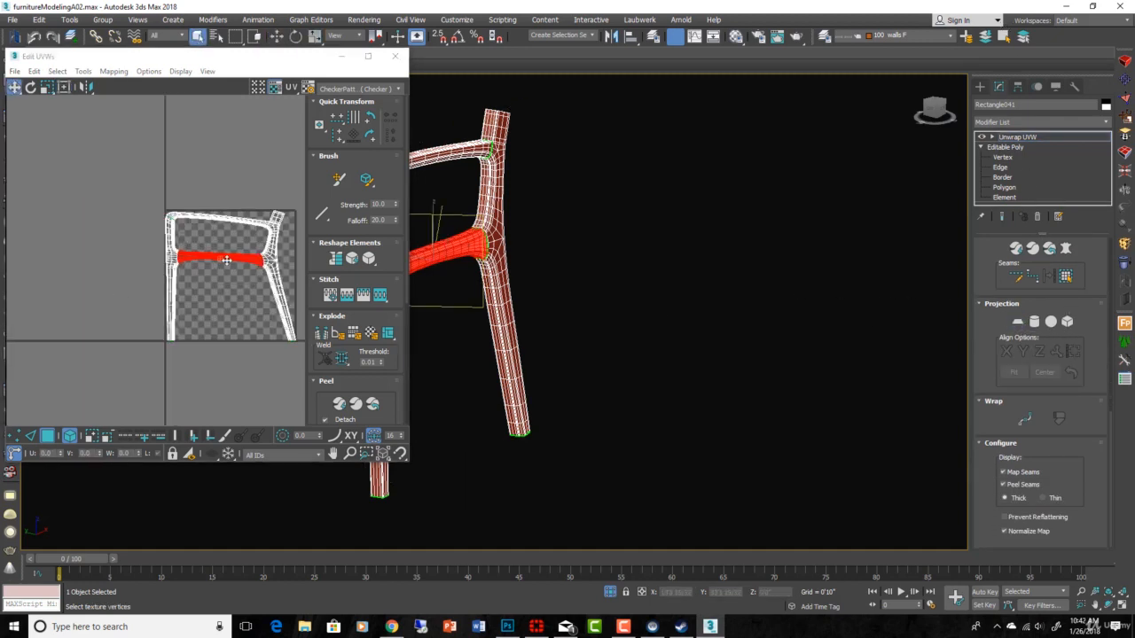
Move the UV elements of the lower rail and the armrest away from the leg UVs.
{"action": "left_click_drag", "start_coordinate": [226, 259], "coordinate": [119, 180]}
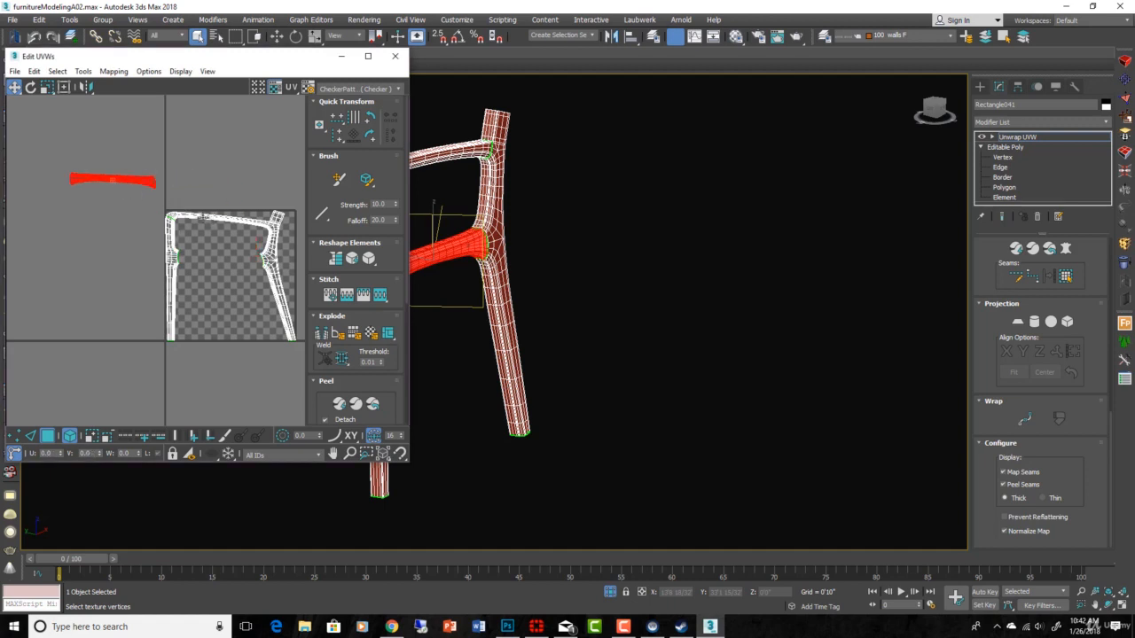
{"action": "left_click", "coordinate": [205, 216]}
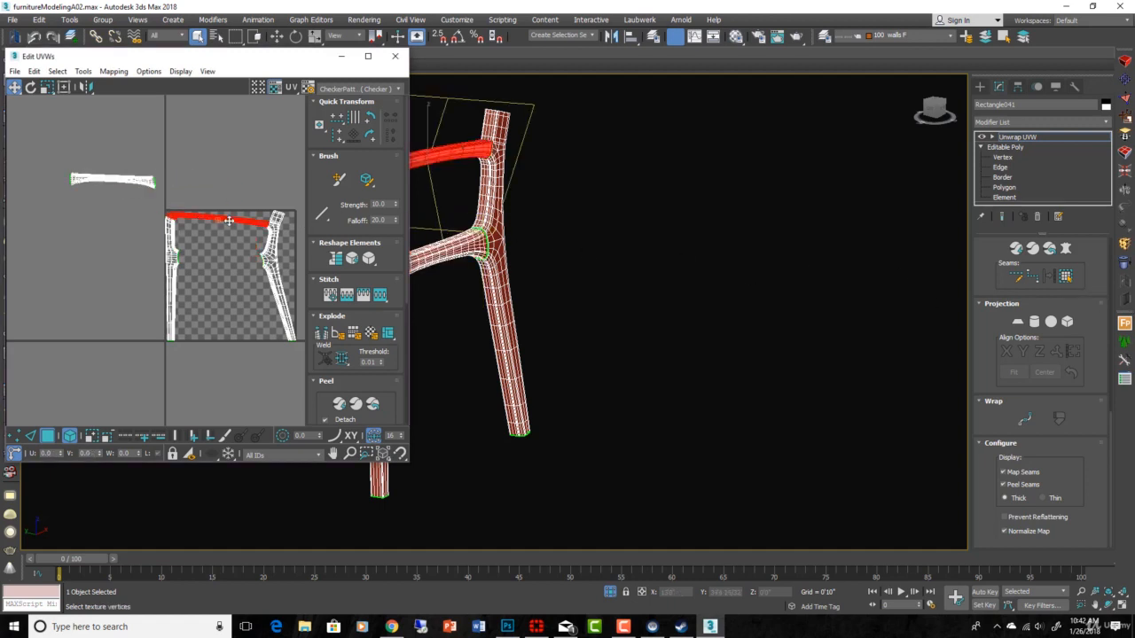
{"action": "left_click_drag", "start_coordinate": [229, 220], "coordinate": [236, 186]}
{"action": "left_click_drag", "start_coordinate": [279, 274], "coordinate": [257, 280]}
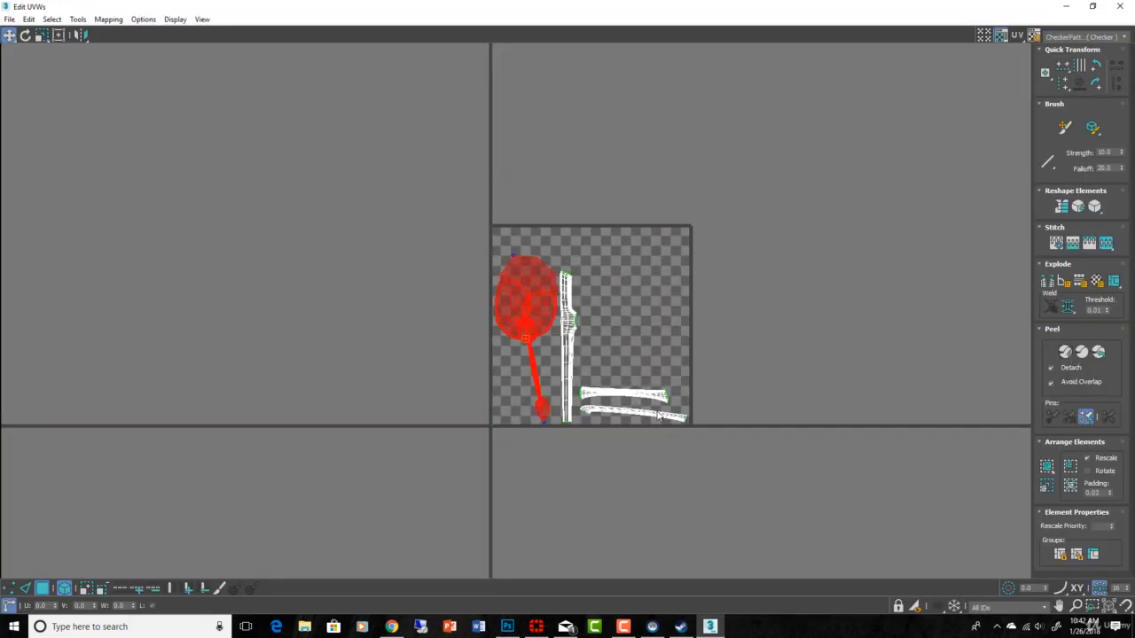
Select the lower rail's UV element and shrink the UV editor window to show that rail up close on the model.
{"action": "scroll", "coordinate": [658, 414], "scroll_direction": "up", "scroll_amount": 3}
{"action": "left_click", "coordinate": [657, 379]}
{"action": "scroll", "coordinate": [661, 382], "scroll_direction": "down", "scroll_amount": 2}
{"action": "middle_click_drag", "start_coordinate": [674, 395], "coordinate": [656, 373]}
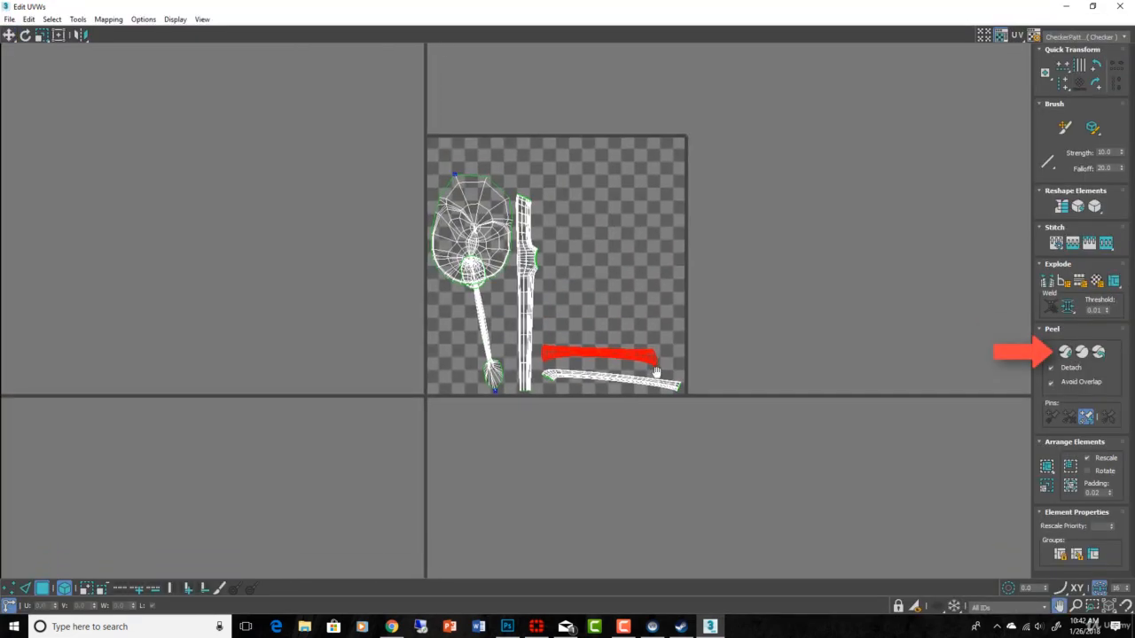
{"action": "left_click", "coordinate": [1096, 7]}
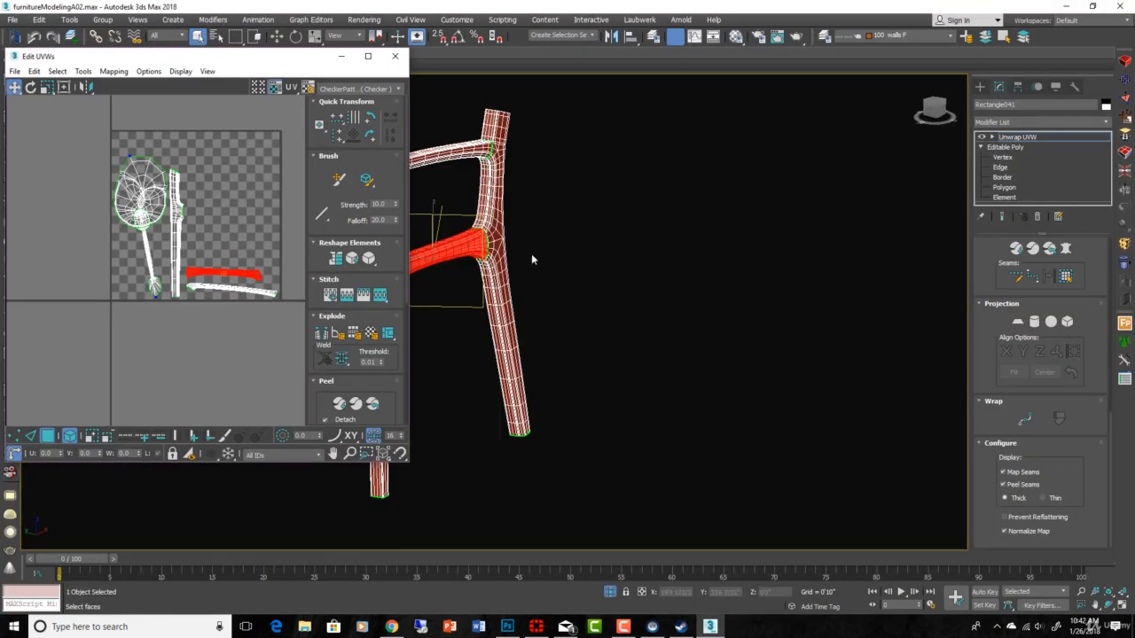
{"action": "middle_click_drag", "start_coordinate": [532, 257], "coordinate": [697, 294]}
{"action": "scroll", "coordinate": [675, 251], "scroll_direction": "up", "scroll_amount": 5}
{"action": "middle_click_drag", "start_coordinate": [675, 250], "coordinate": [765, 329]}
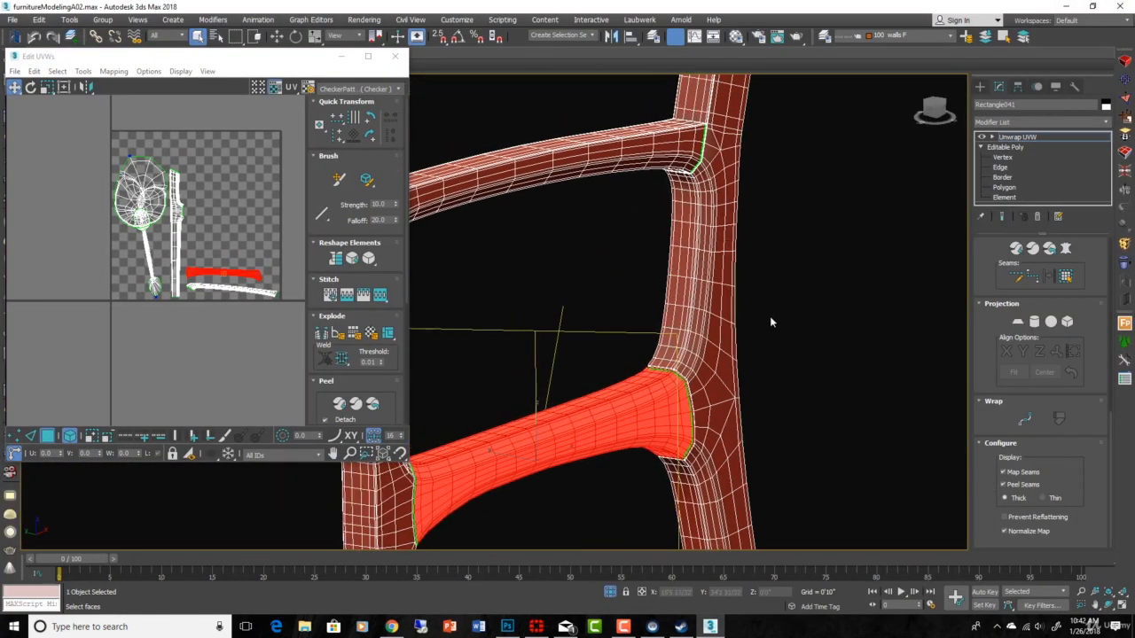
Select the full edge loop running along the corner of the lower side rail's underside.
{"action": "scroll", "coordinate": [506, 479], "scroll_direction": "down", "scroll_amount": 3}
{"action": "middle_click_drag", "start_coordinate": [557, 426], "coordinate": [546, 500], "text": "alt"}
{"action": "scroll", "coordinate": [545, 499], "scroll_direction": "up", "scroll_amount": 6}
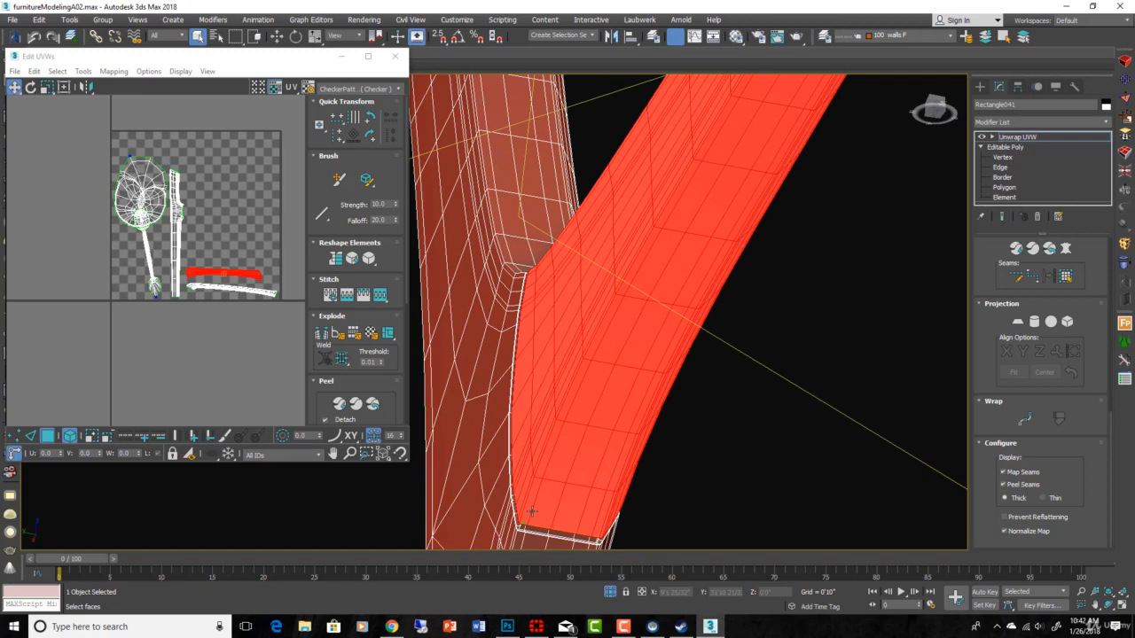
{"action": "left_click", "coordinate": [532, 511]}
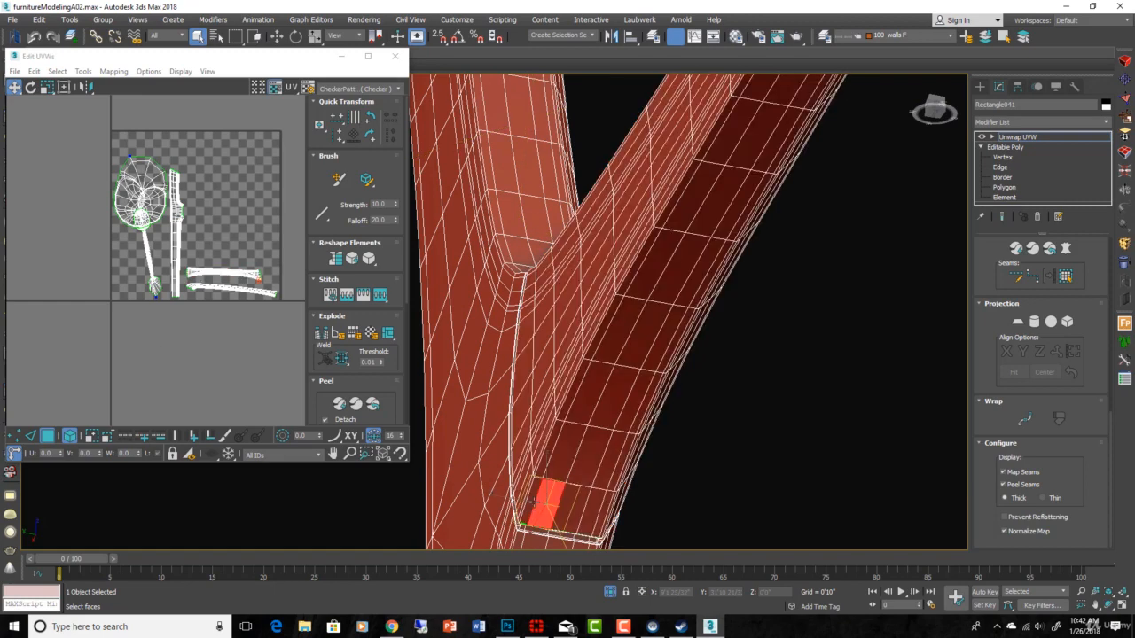
{"action": "left_click", "coordinate": [537, 471]}
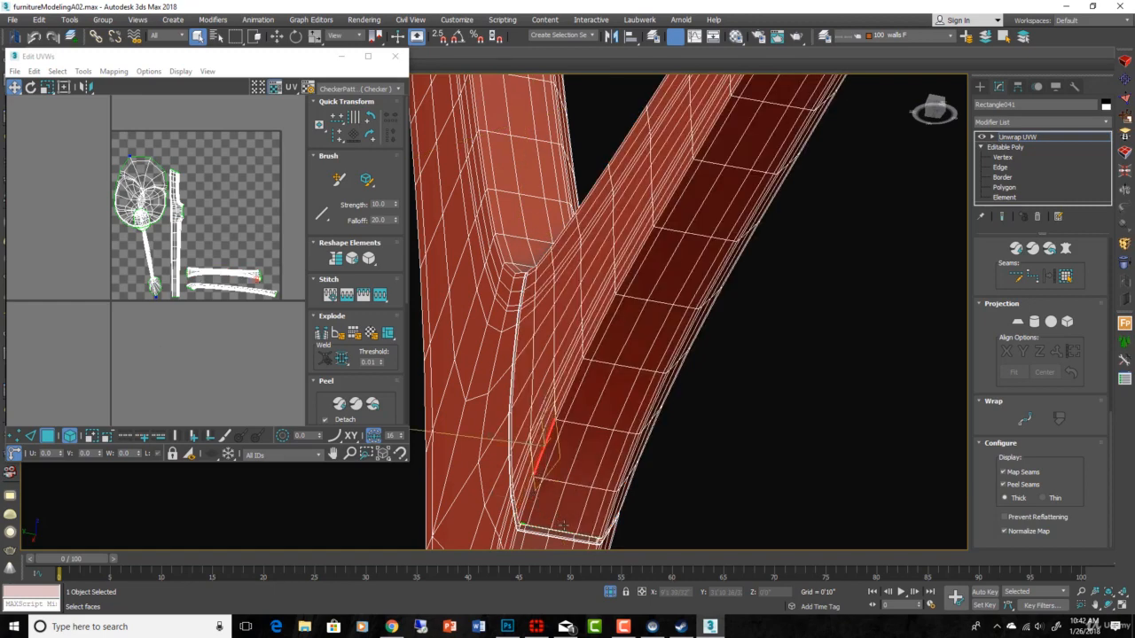
{"action": "left_click", "coordinate": [553, 523]}
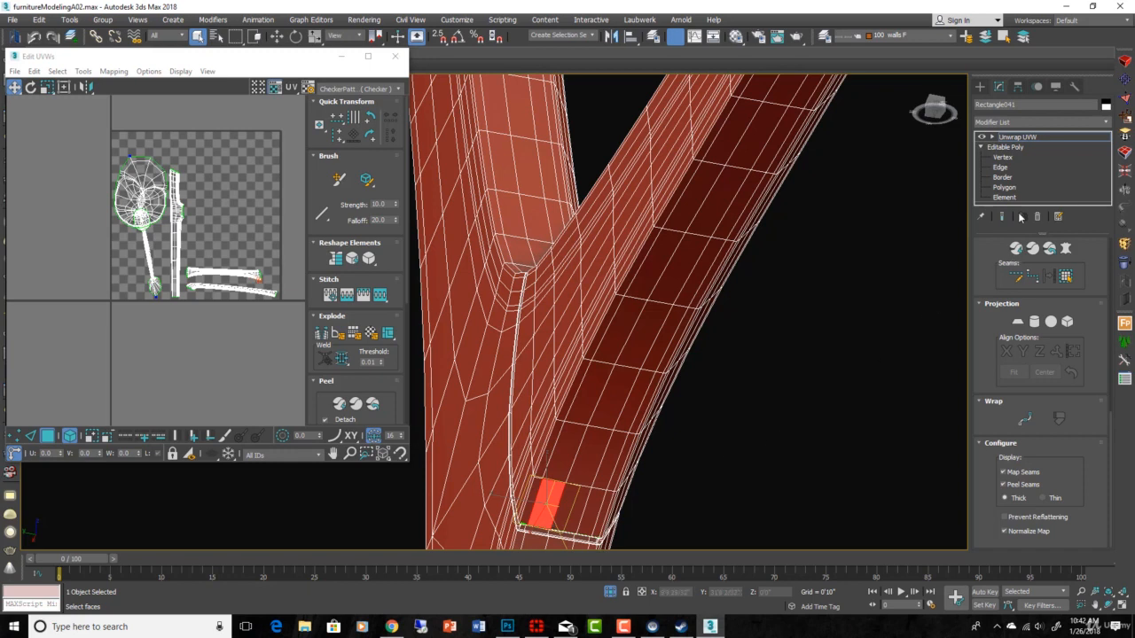
{"action": "scroll", "coordinate": [1071, 266], "scroll_direction": "up", "scroll_amount": 5}
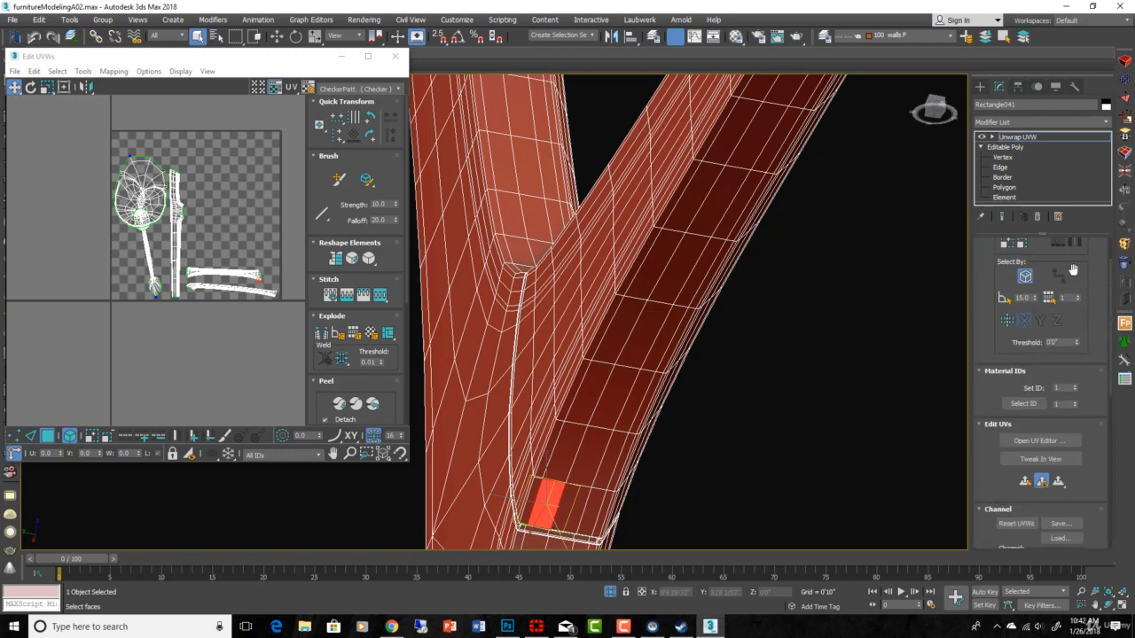
{"action": "scroll", "coordinate": [1073, 269], "scroll_direction": "up", "scroll_amount": 1}
{"action": "left_click", "coordinate": [1023, 264]}
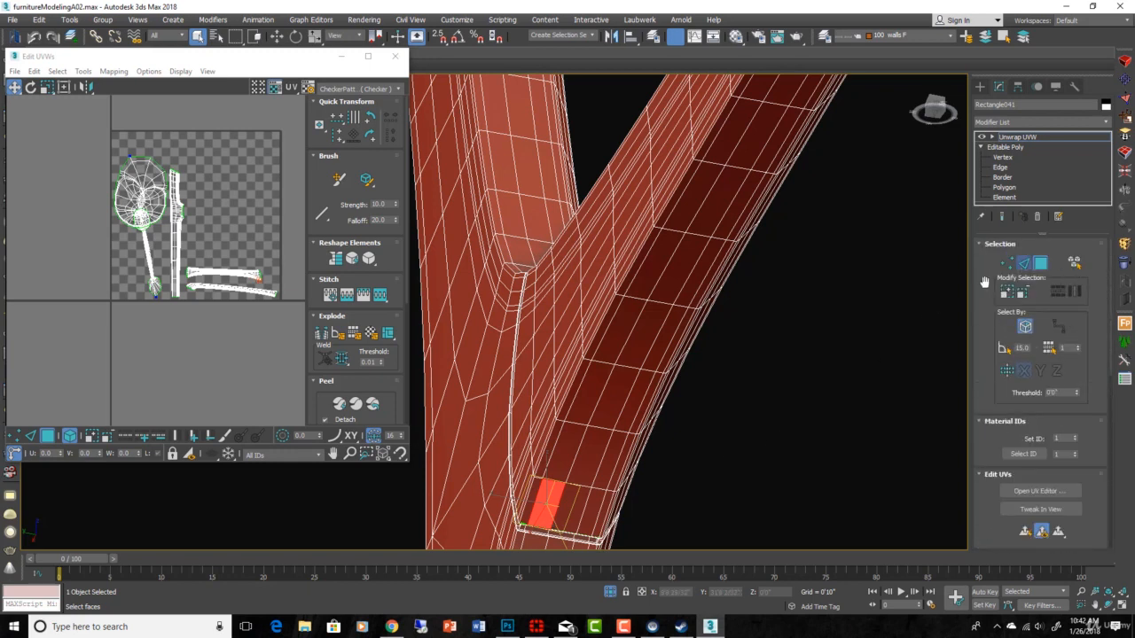
{"action": "left_click", "coordinate": [533, 508]}
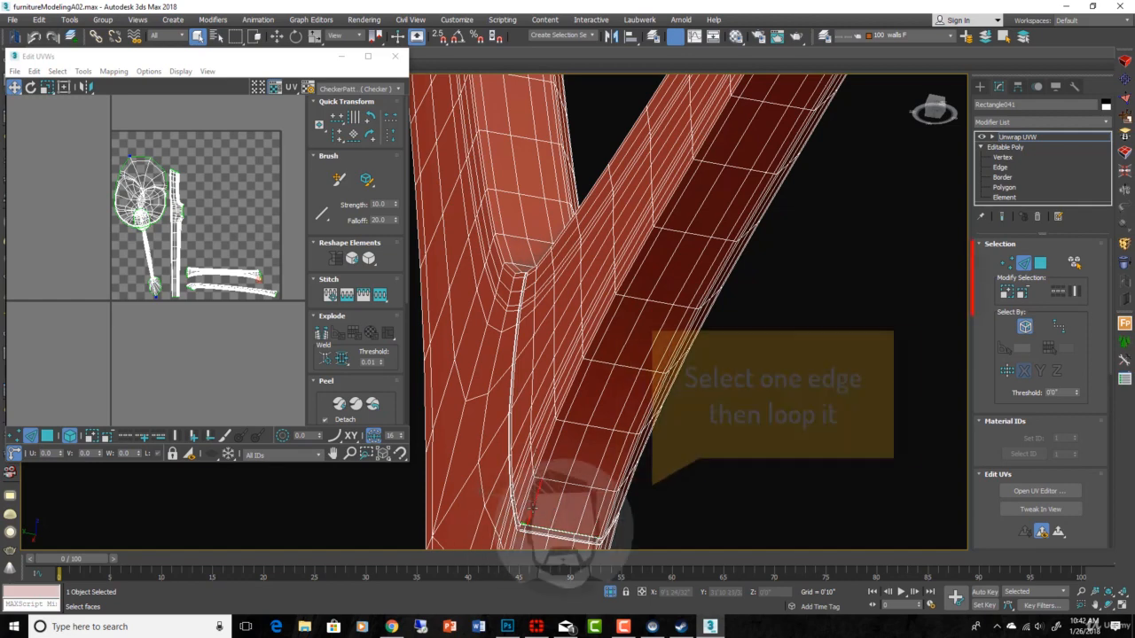
{"action": "left_click", "coordinate": [1059, 298]}
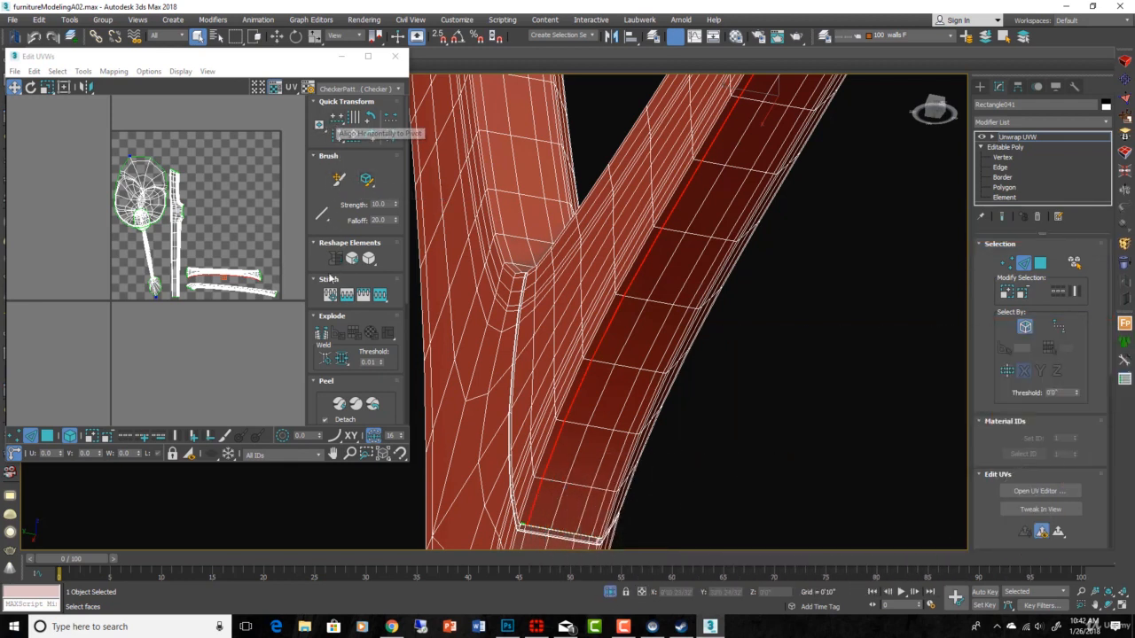
Break the lower rail's UVs along the selected underside edge loop.
{"action": "scroll", "coordinate": [329, 278], "scroll_direction": "down", "scroll_amount": 1}
{"action": "scroll", "coordinate": [341, 295], "scroll_direction": "up", "scroll_amount": 1}
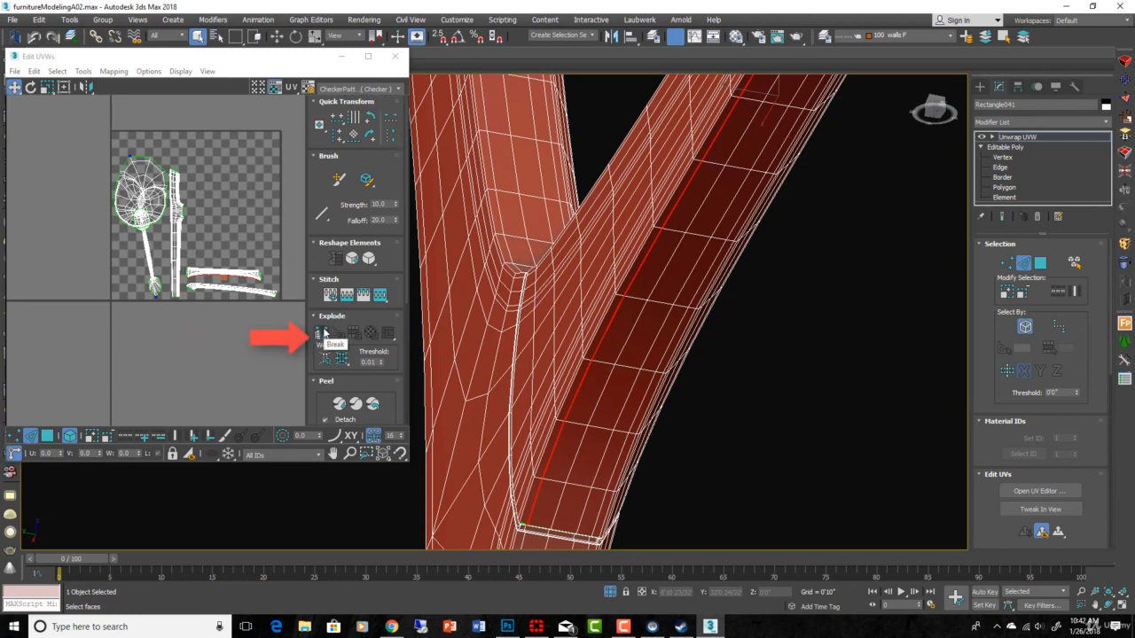
{"action": "left_click", "coordinate": [322, 333]}
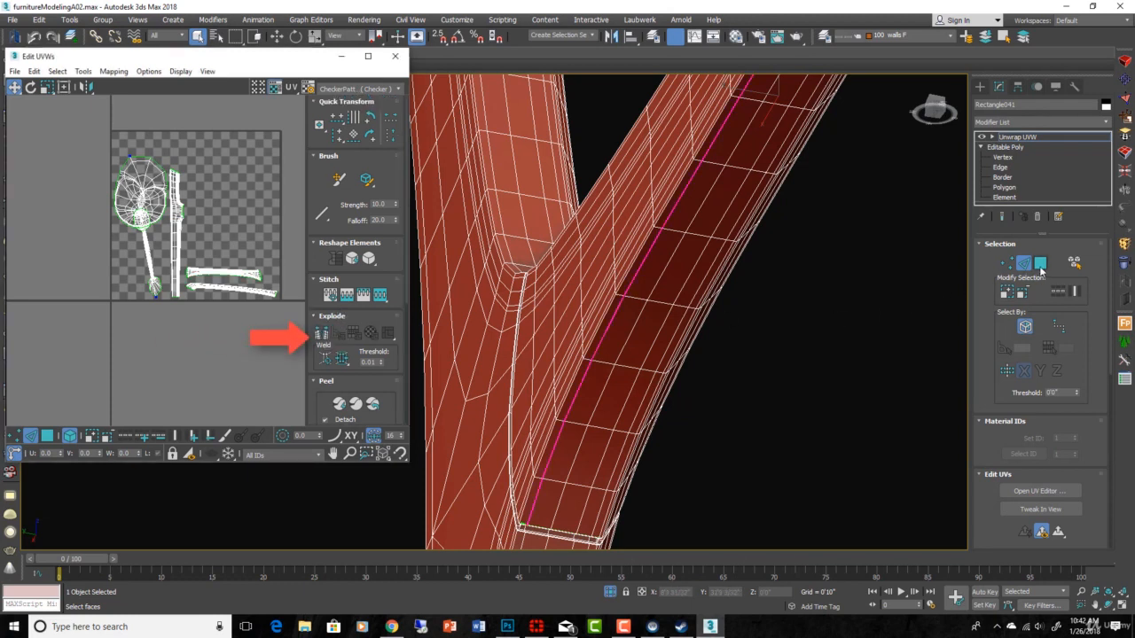
Select all polygons of the lower rail's element and unfold its UVs with Quick Peel.
{"action": "left_click", "coordinate": [1040, 263]}
{"action": "left_click", "coordinate": [644, 334]}
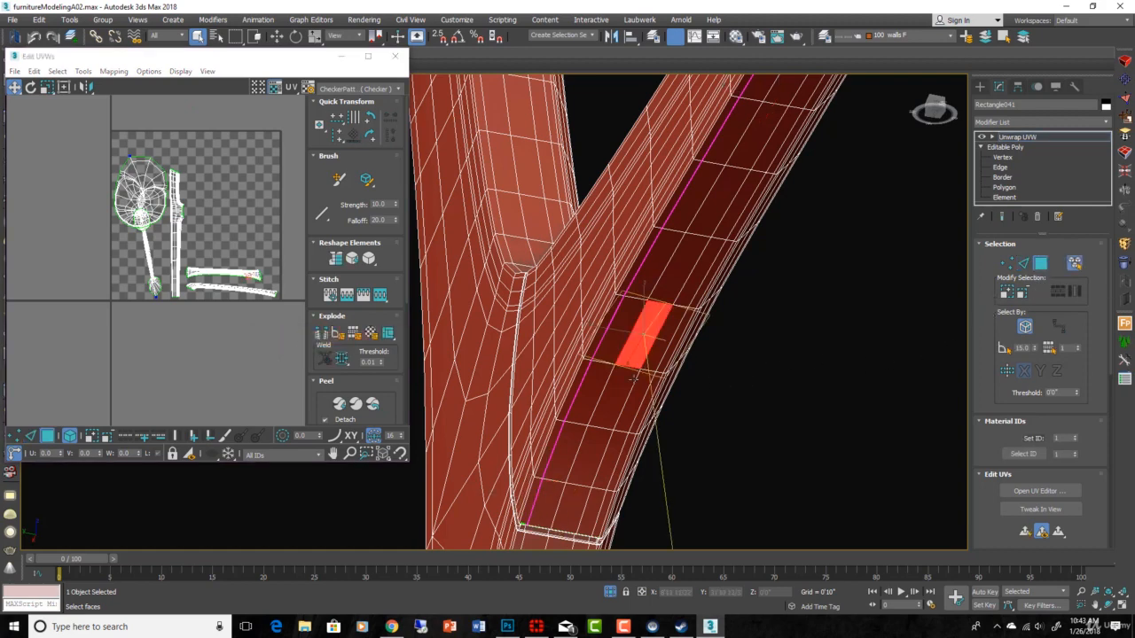
{"action": "left_click", "coordinate": [621, 380], "text": "shift"}
{"action": "scroll", "coordinate": [297, 264], "scroll_direction": "up", "scroll_amount": 3}
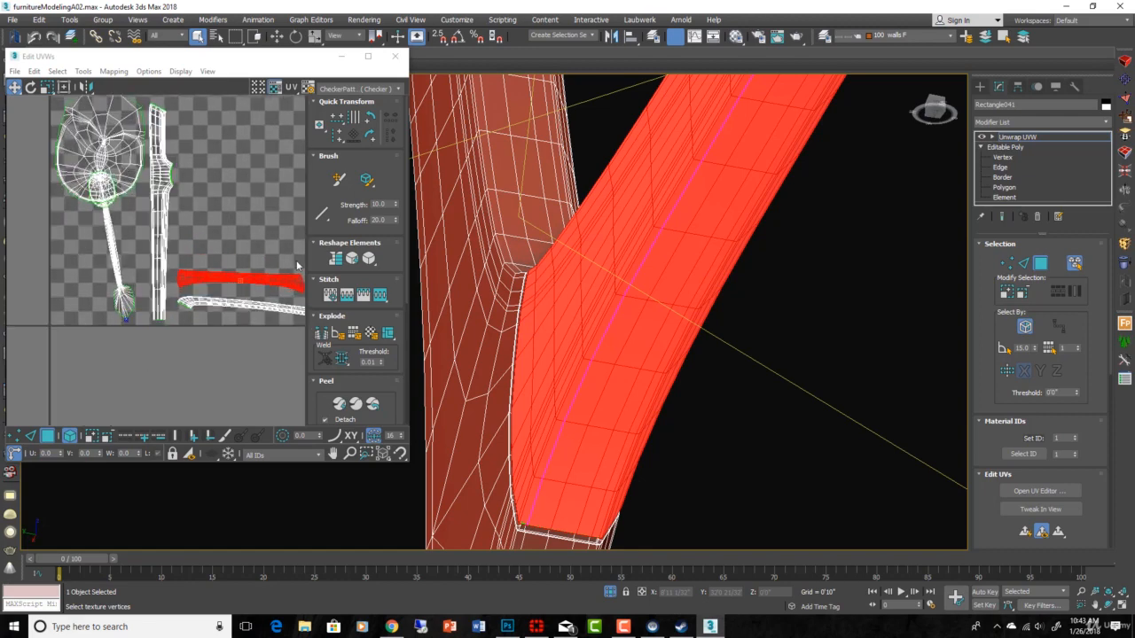
{"action": "left_click", "coordinate": [340, 403]}
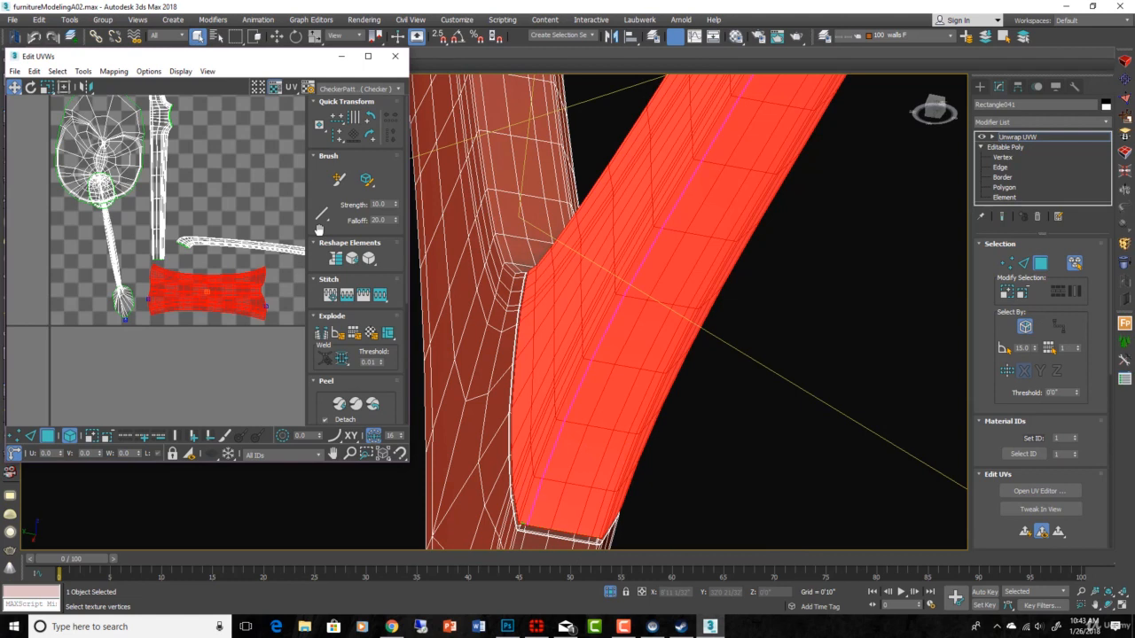
Select the armrest's UV element in the UV editor.
{"action": "scroll", "coordinate": [319, 229], "scroll_direction": "down", "scroll_amount": 2}
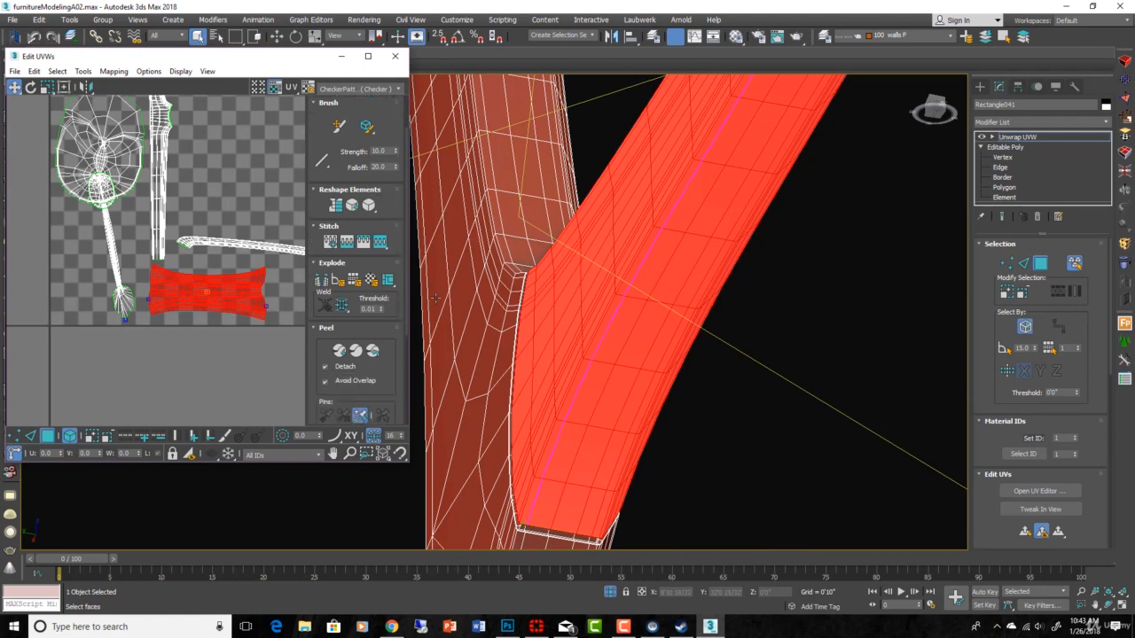
{"action": "scroll", "coordinate": [268, 288], "scroll_direction": "down", "scroll_amount": 2}
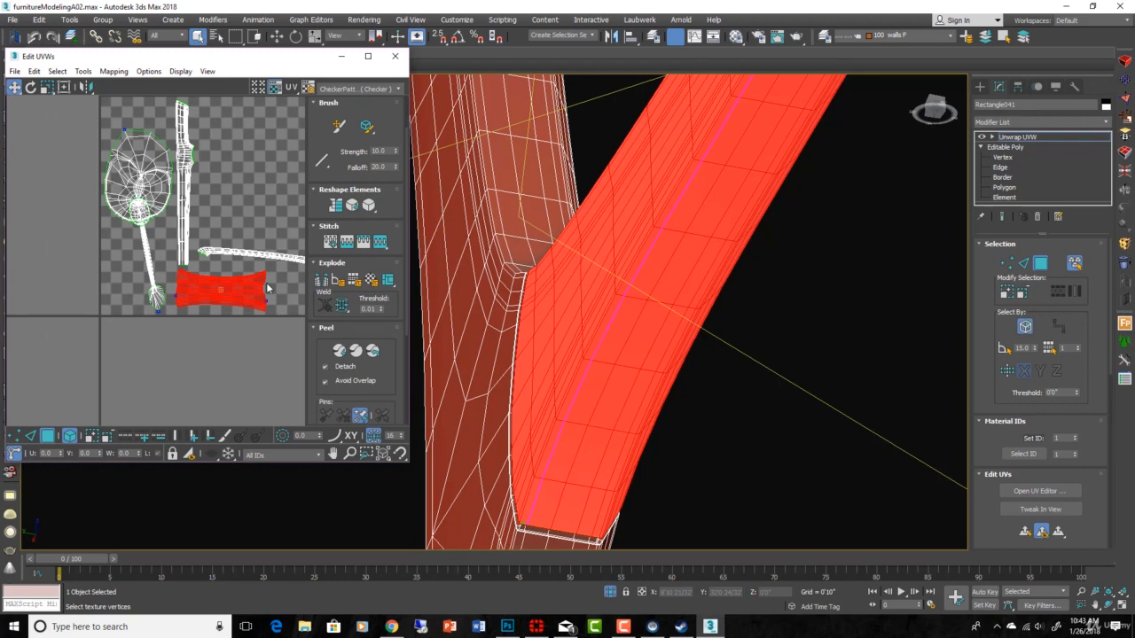
{"action": "scroll", "coordinate": [268, 288], "scroll_direction": "down", "scroll_amount": 2}
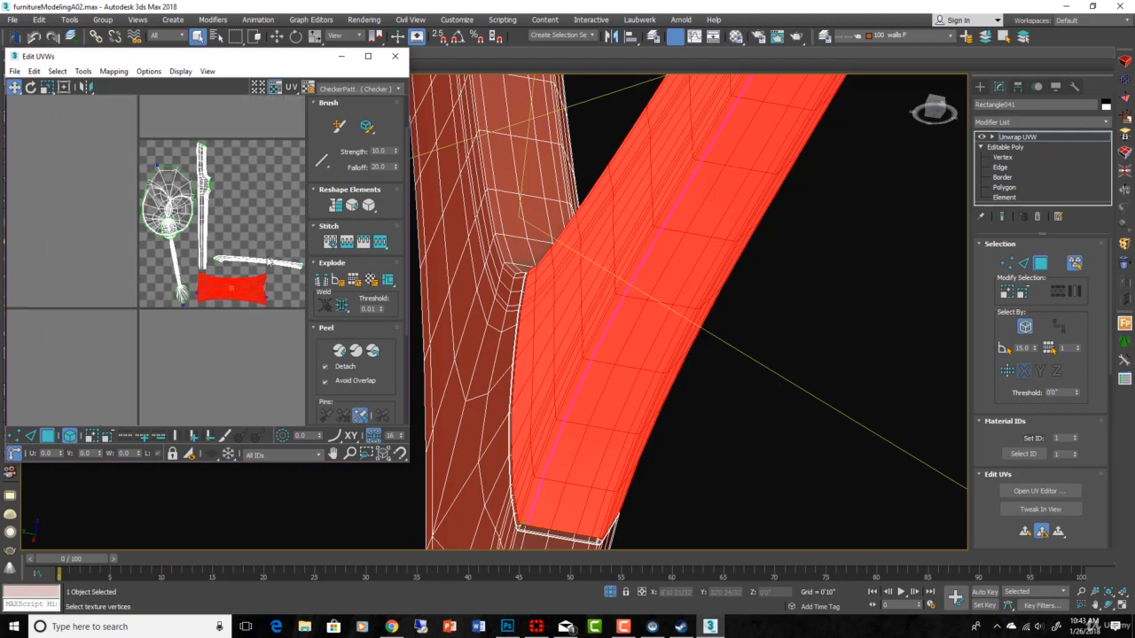
{"action": "left_click", "coordinate": [266, 262]}
{"action": "scroll", "coordinate": [266, 262], "scroll_direction": "up", "scroll_amount": 3}
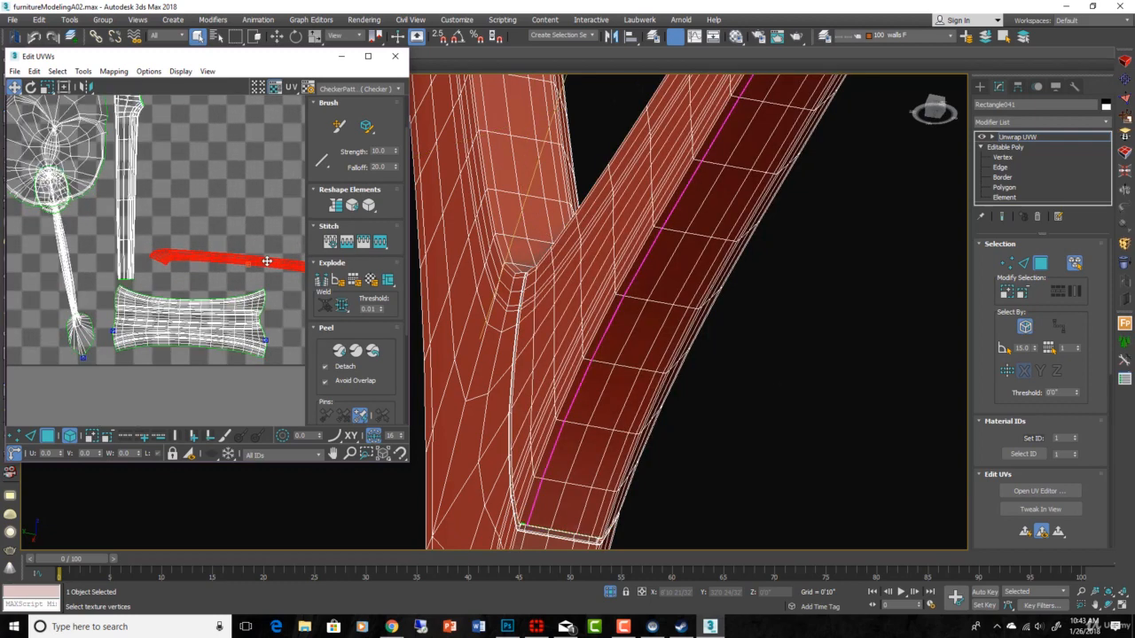
{"action": "scroll", "coordinate": [266, 261], "scroll_direction": "down", "scroll_amount": 3}
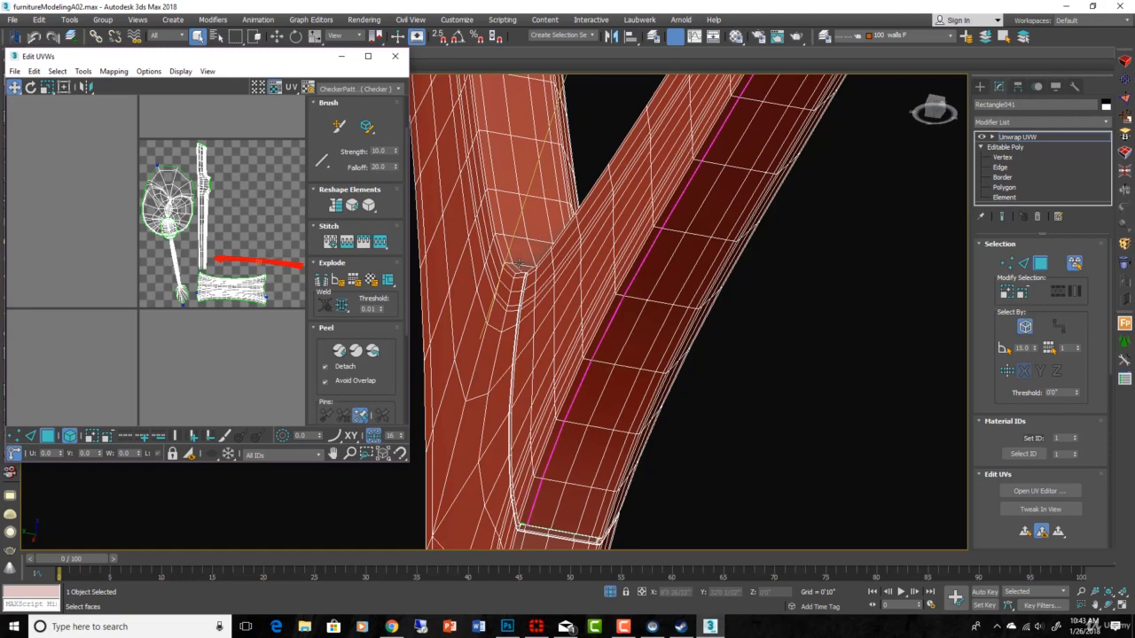
Extend the armrest's underside edge selection to a full loop and break the UVs along it.
{"action": "left_click", "coordinate": [620, 626]}
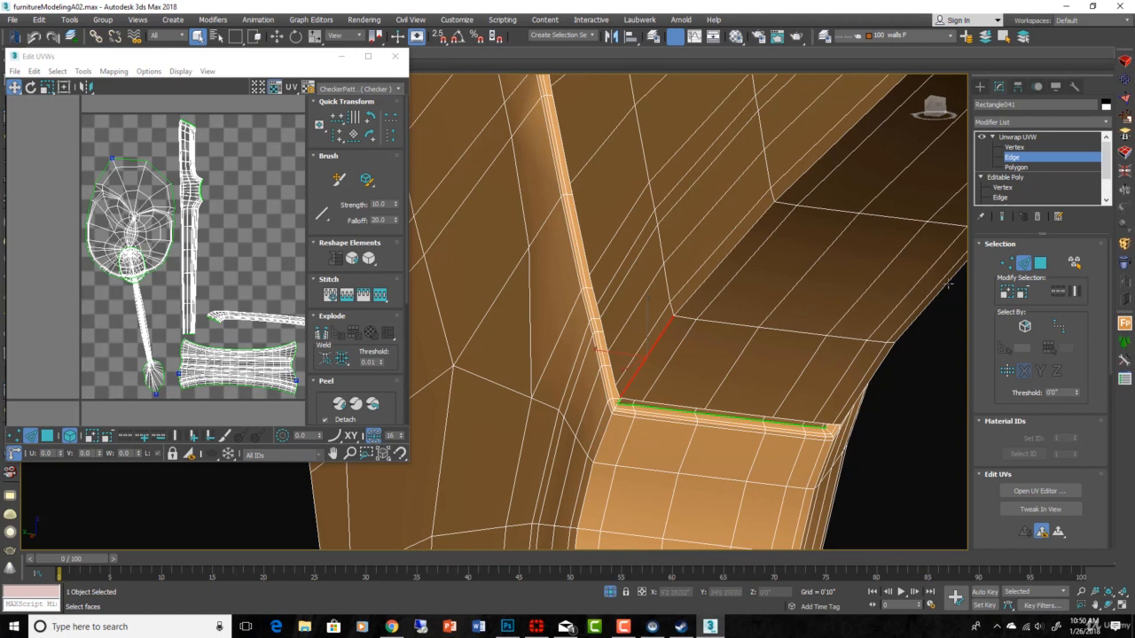
{"action": "left_click", "coordinate": [1056, 293]}
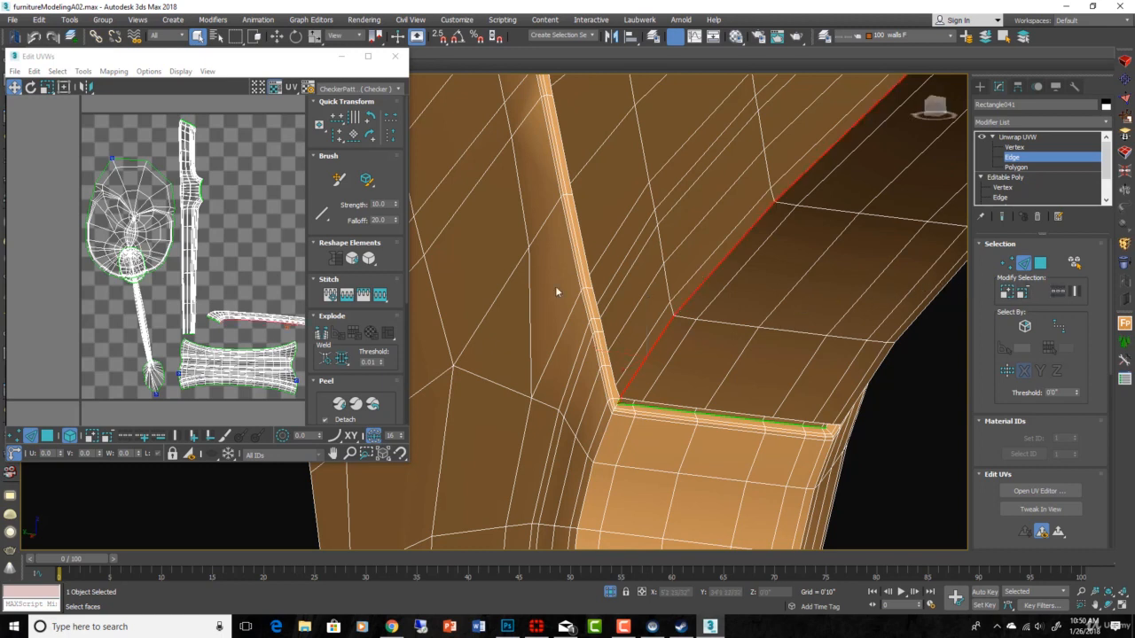
{"action": "left_click", "coordinate": [322, 334]}
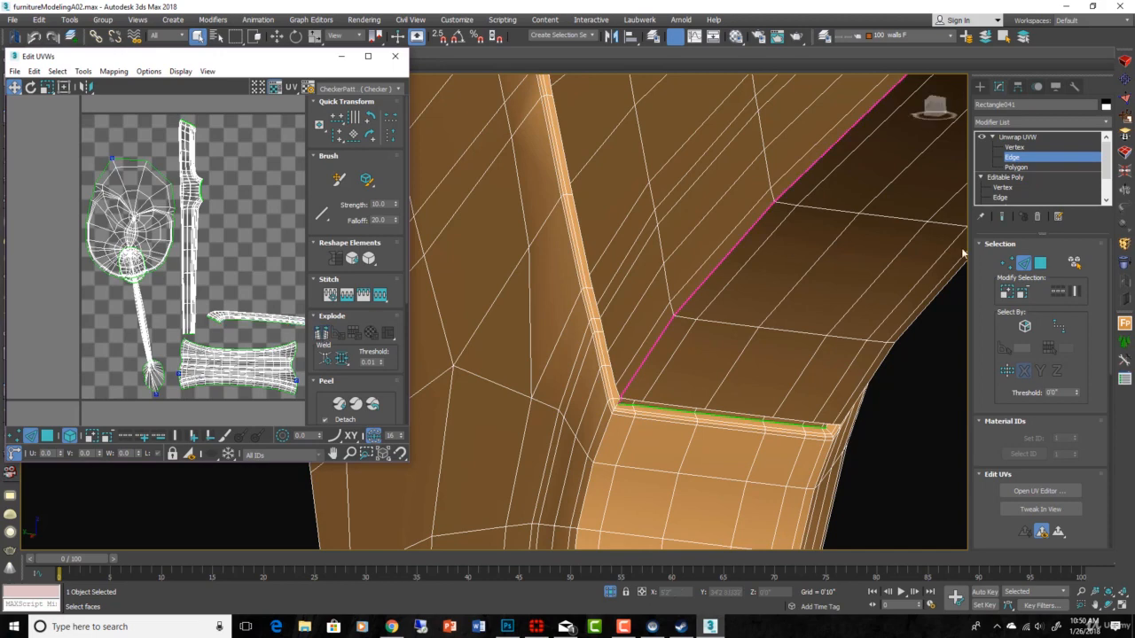
Unfold the armrest's whole UV element with Quick Peel and clear the selection.
{"action": "left_click", "coordinate": [47, 435]}
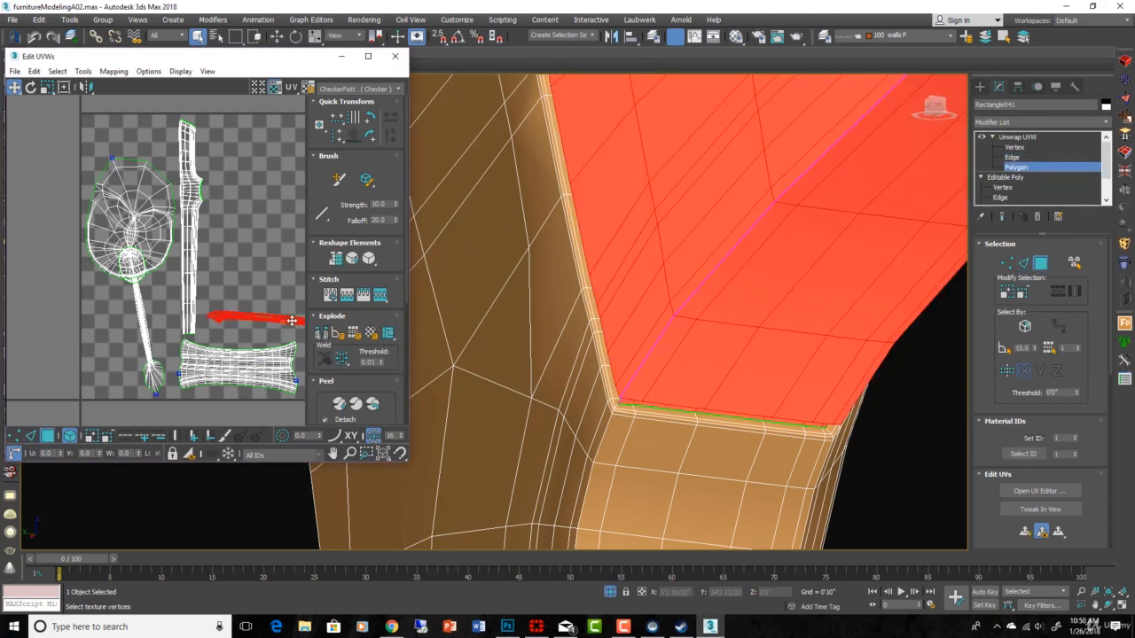
{"action": "left_click", "coordinate": [340, 405]}
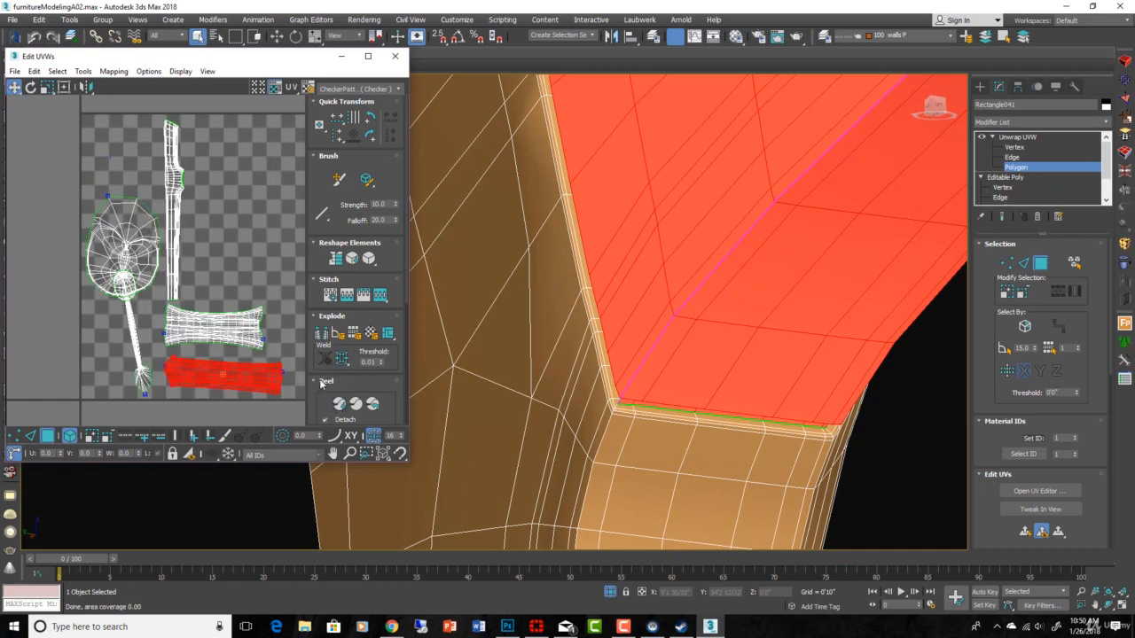
{"action": "left_click", "coordinate": [217, 289]}
Show the side frame shaded without its wireframe edges, framed around the armrest and lower rail.
{"action": "middle_click_drag", "start_coordinate": [503, 289], "coordinate": [605, 286], "text": "alt"}
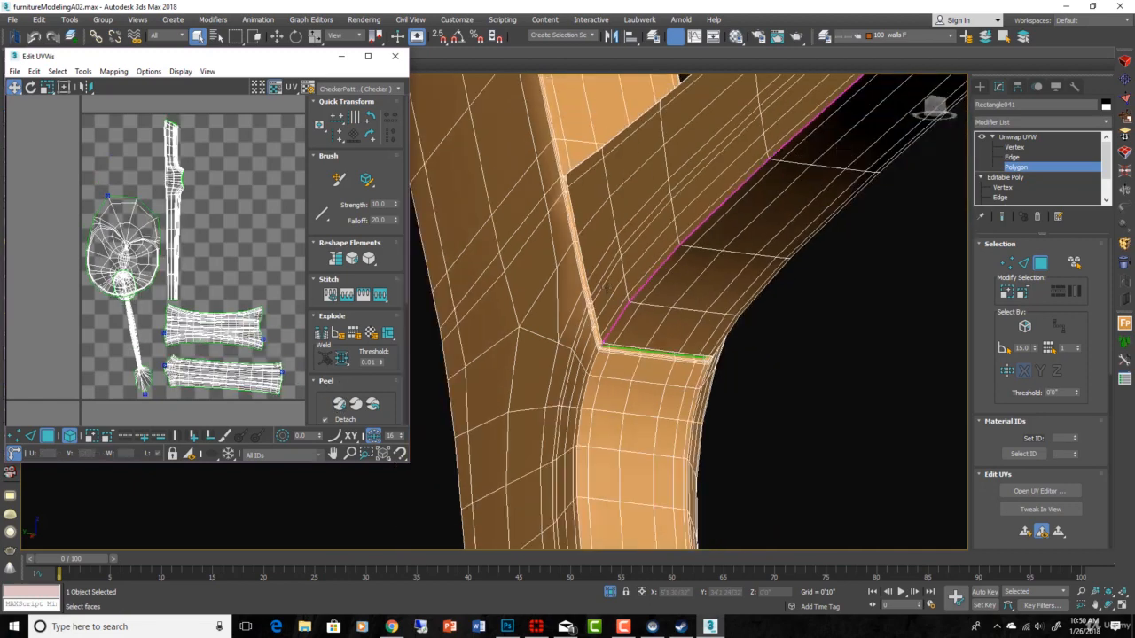
{"action": "scroll", "coordinate": [674, 288], "scroll_direction": "down", "scroll_amount": 6}
{"action": "middle_click_drag", "start_coordinate": [673, 287], "coordinate": [700, 311], "text": "alt"}
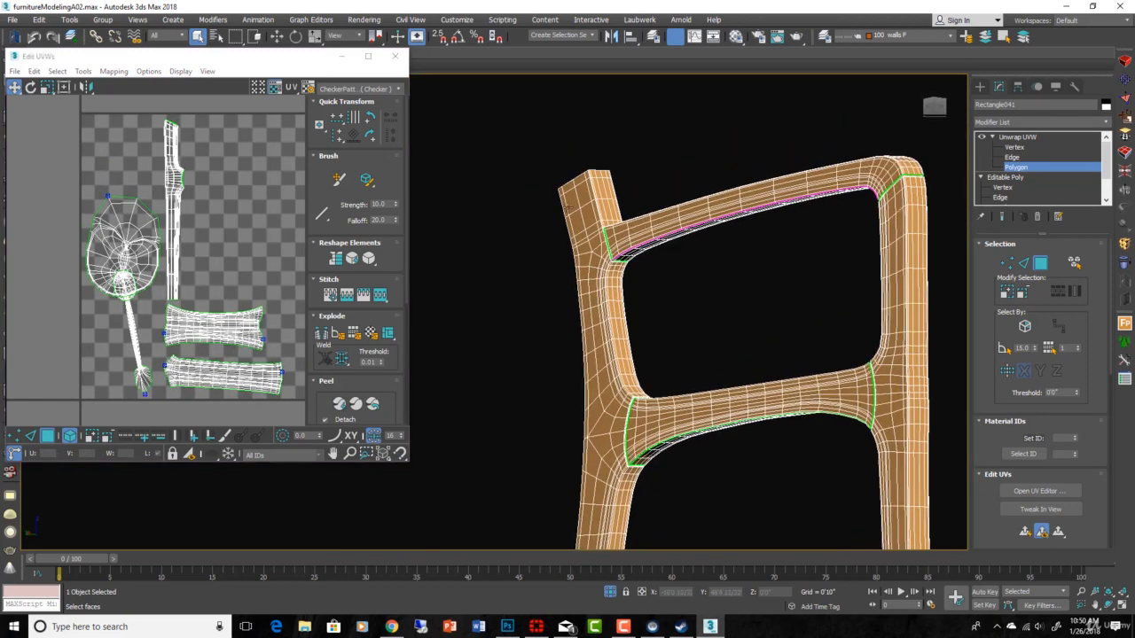
{"action": "right_click", "coordinate": [398, 105]}
{"action": "left_click", "coordinate": [376, 108]}
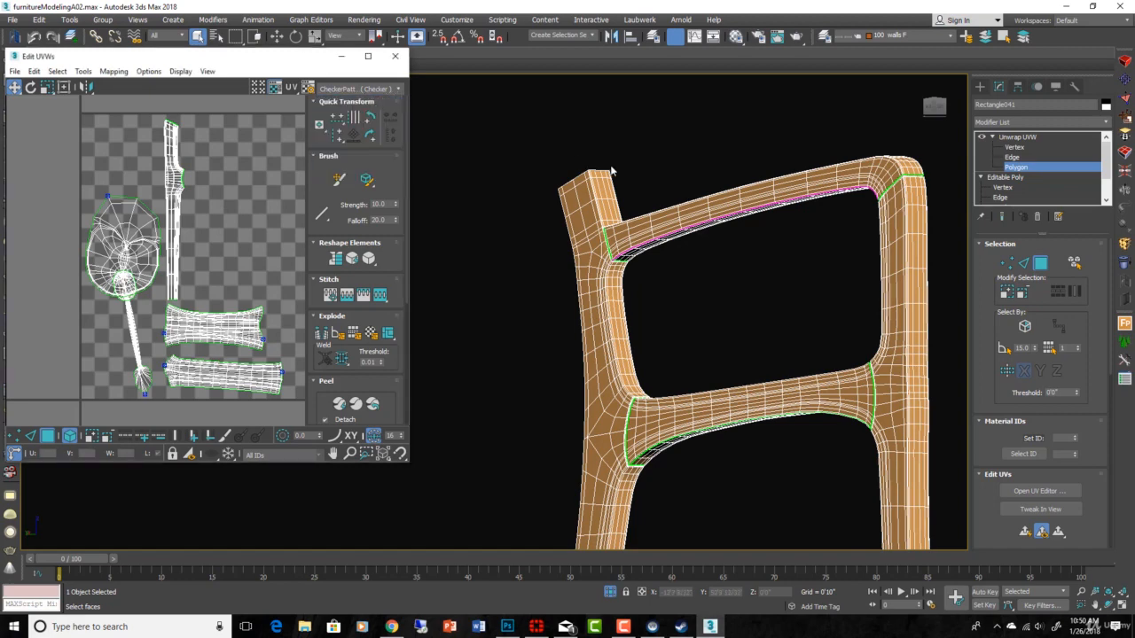
{"action": "key", "text": "F3"}
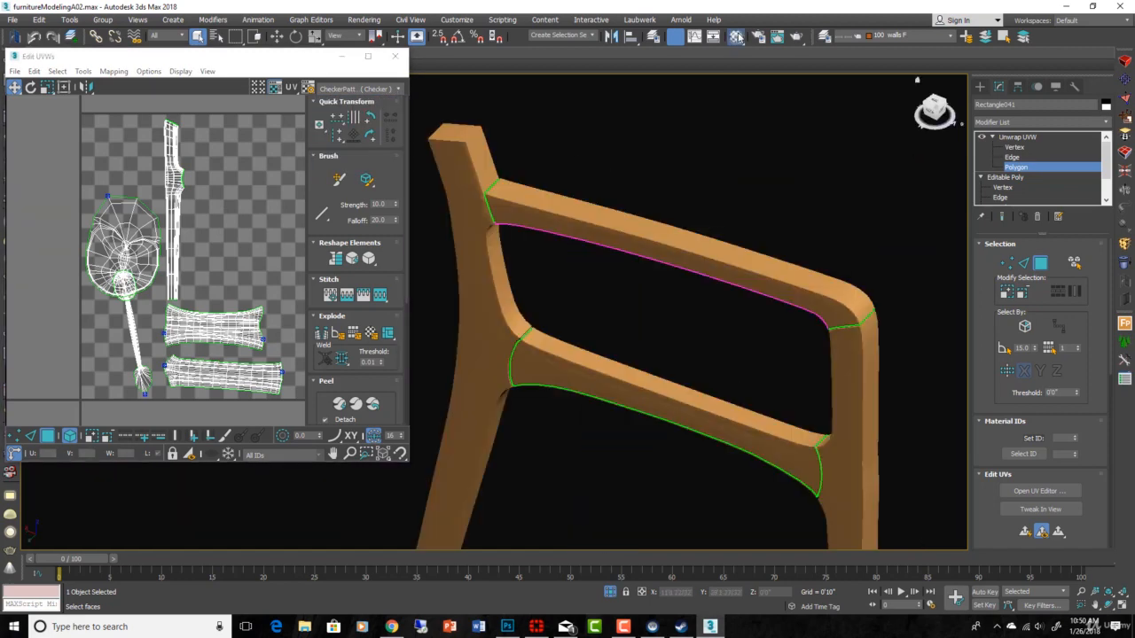
Add a Checker map to the diffuse color of the 03 - Default material in the Material Editor.
{"action": "left_click", "coordinate": [738, 36]}
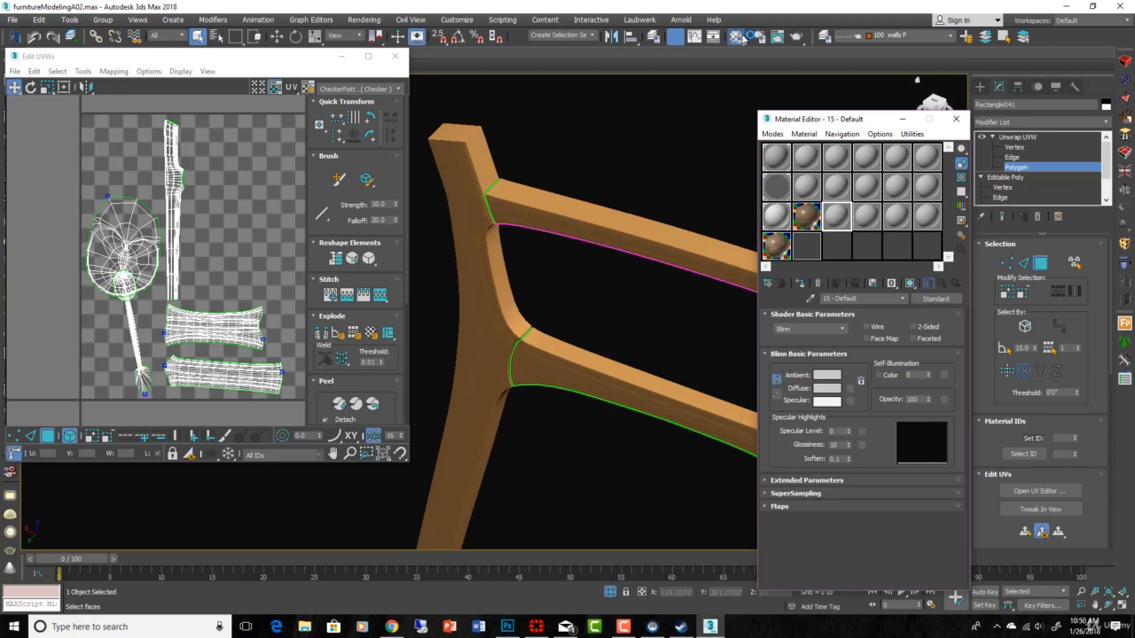
{"action": "left_click", "coordinate": [838, 159]}
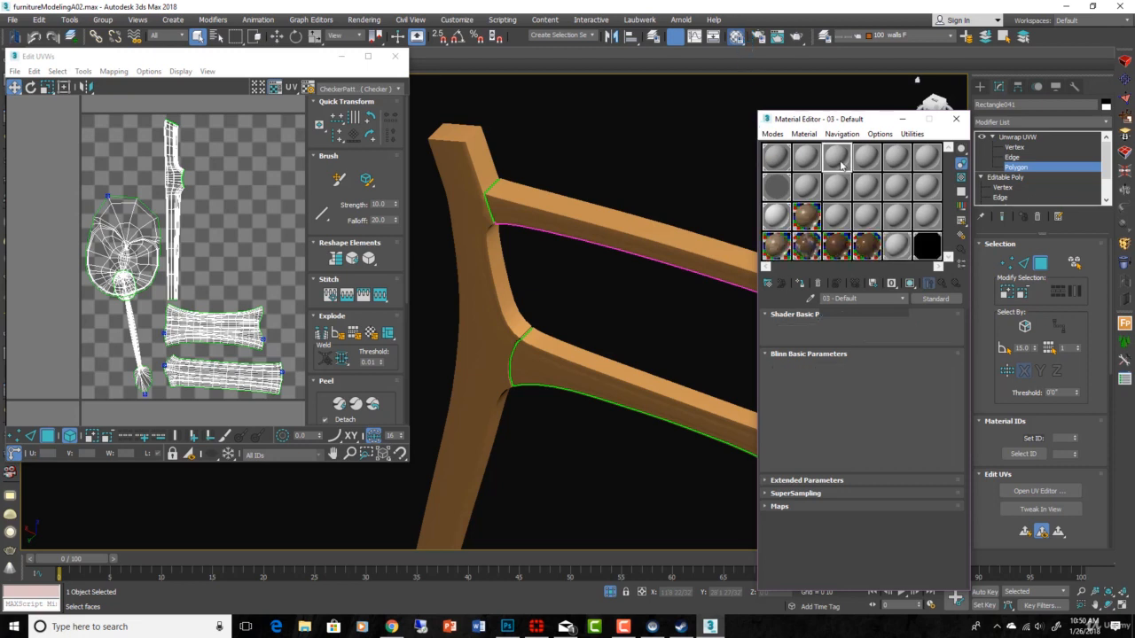
{"action": "left_click", "coordinate": [851, 381]}
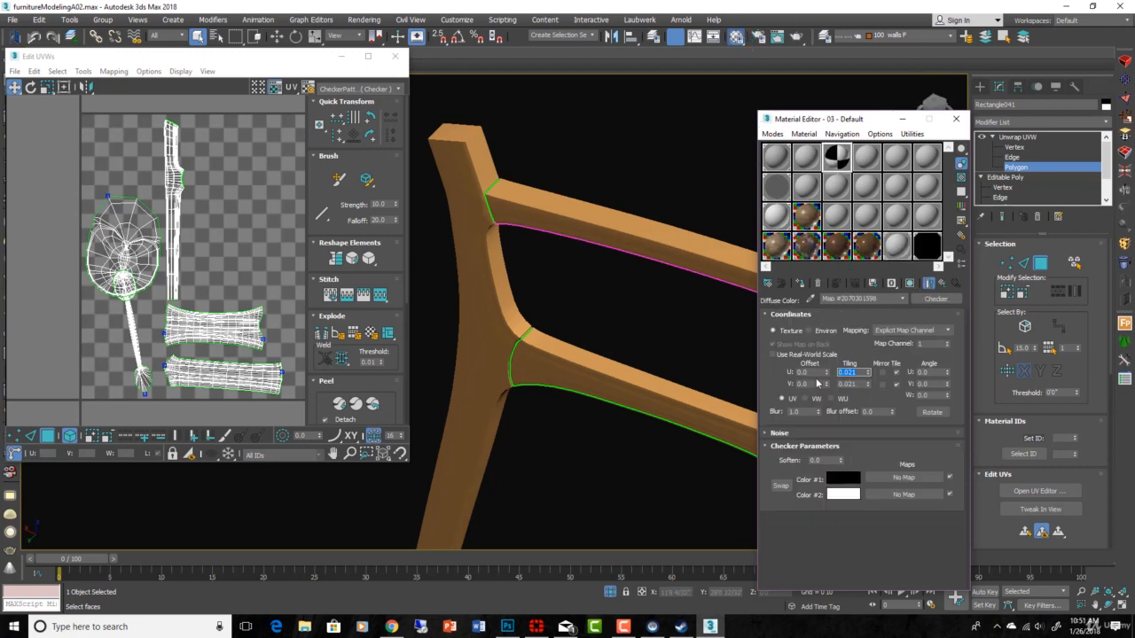
Set the Checker map's U and V tiling to 5 and assign the material to the side frame.
{"action": "type", "text": "5"}
{"action": "key", "text": "Tab"}
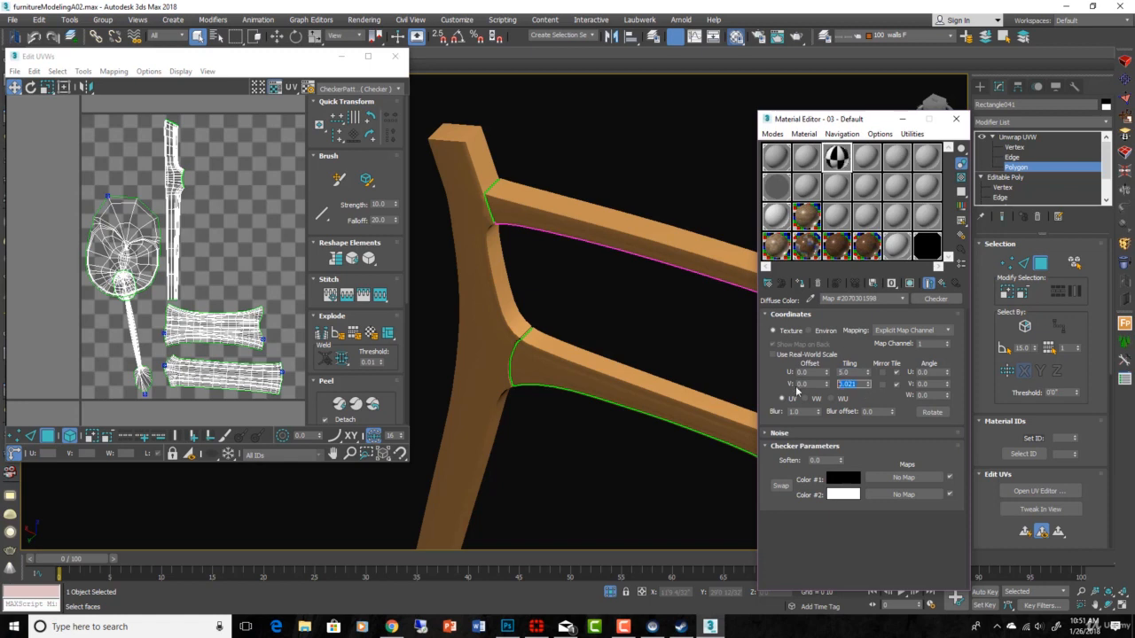
{"action": "type", "text": "5"}
{"action": "key", "text": "Return"}
{"action": "left_click", "coordinate": [802, 283]}
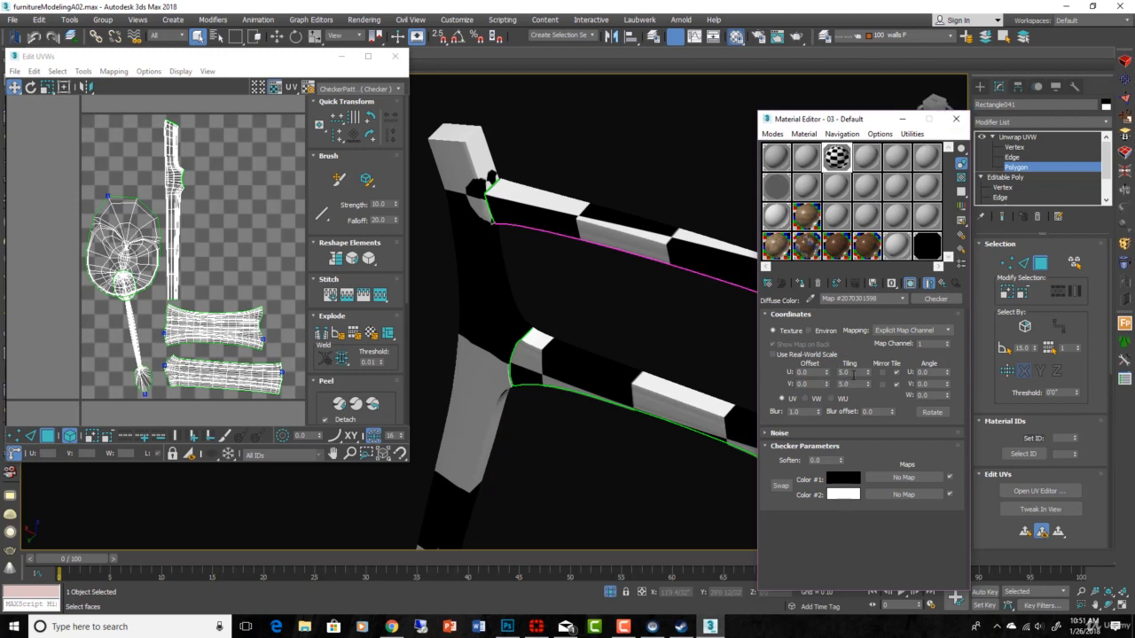
Set the Checker map's tiling to 10 in both U and V.
{"action": "double_click", "coordinate": [846, 373]}
{"action": "type", "text": "10"}
{"action": "double_click", "coordinate": [853, 384]}
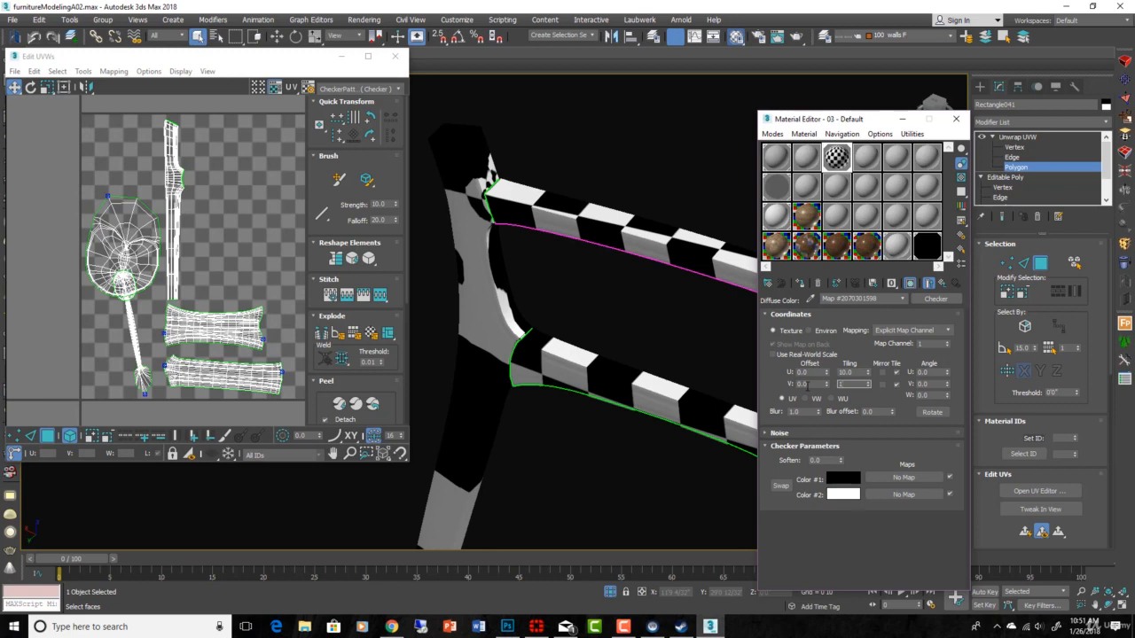
{"action": "key", "text": "Return"}
Set the Checker map's U and V tiling to 20 and close the Material Editor.
{"action": "left_click_drag", "start_coordinate": [858, 372], "coordinate": [824, 372]}
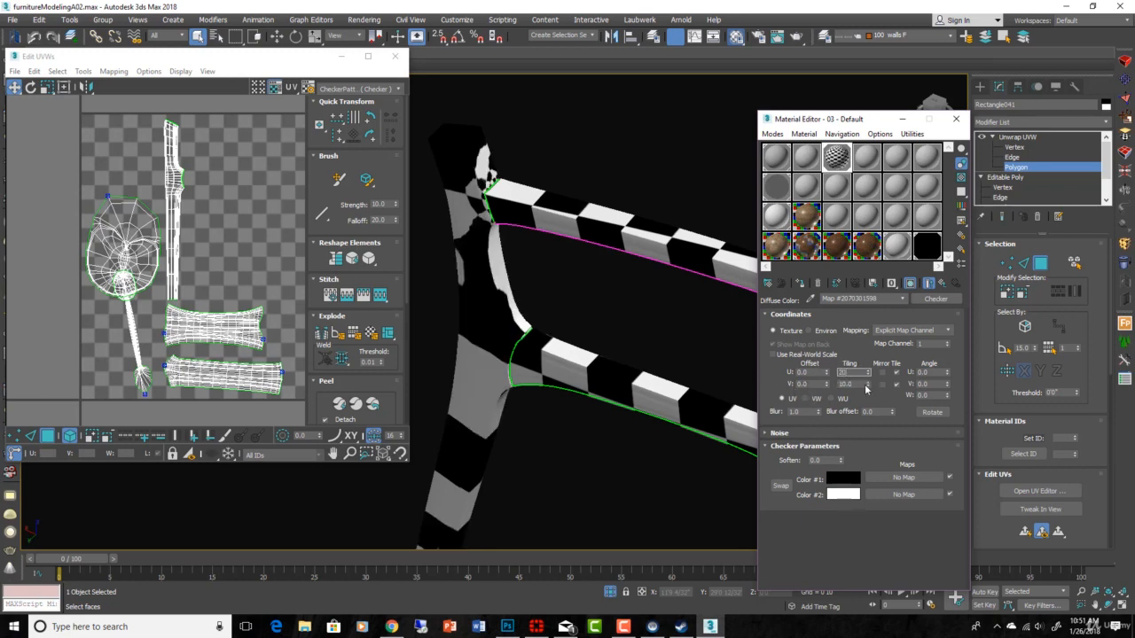
{"action": "type", "text": "20"}
{"action": "key", "text": "Tab"}
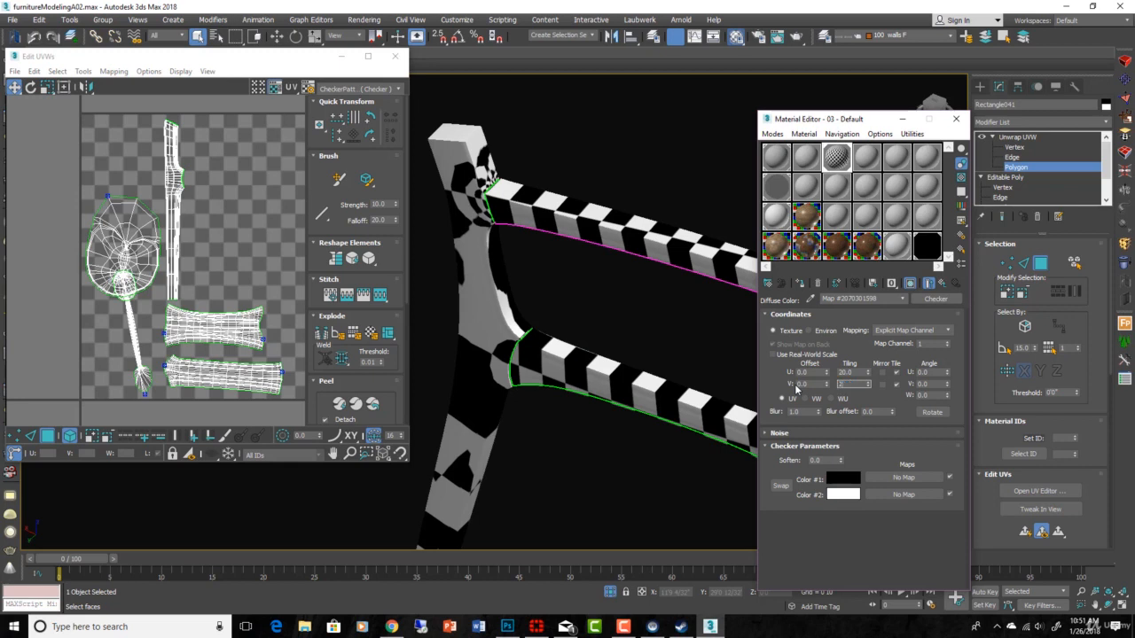
{"action": "type", "text": "20"}
{"action": "key", "text": "Return"}
{"action": "middle_click_drag", "start_coordinate": [678, 312], "coordinate": [605, 280]}
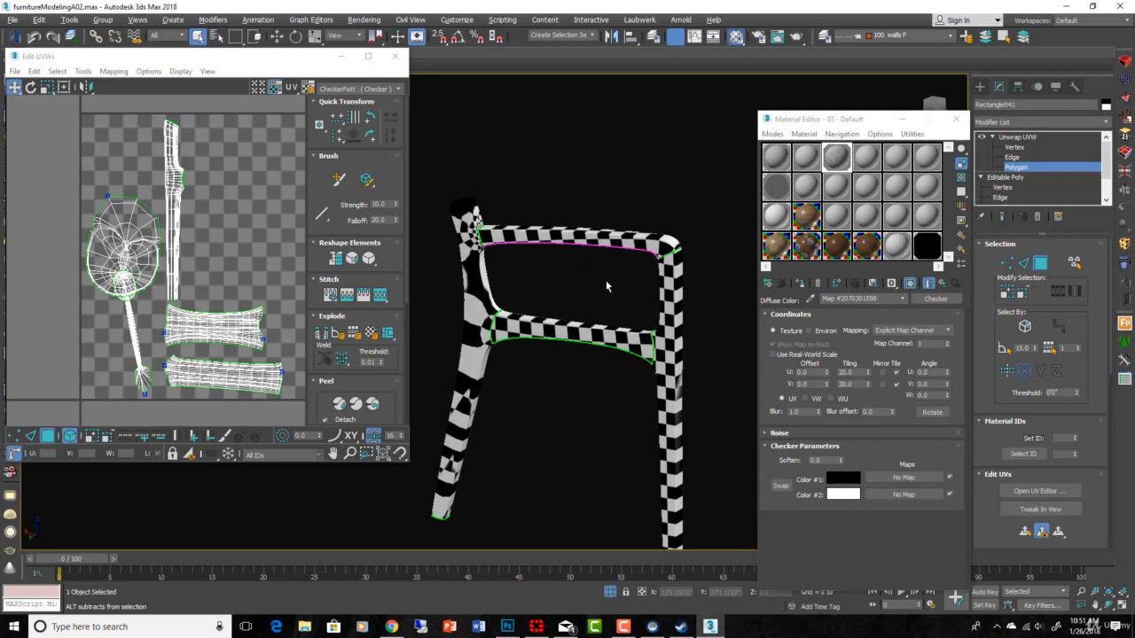
{"action": "left_click", "coordinate": [958, 122]}
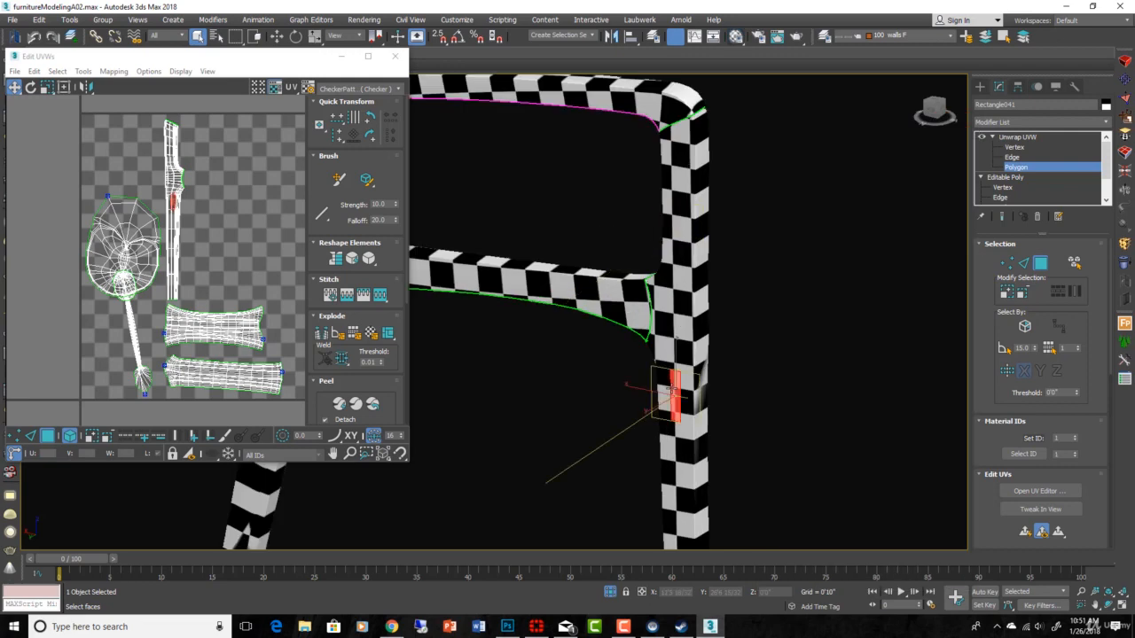
Show the wireframe edges and select the straight leg's entire UV element.
{"action": "key", "text": "F4"}
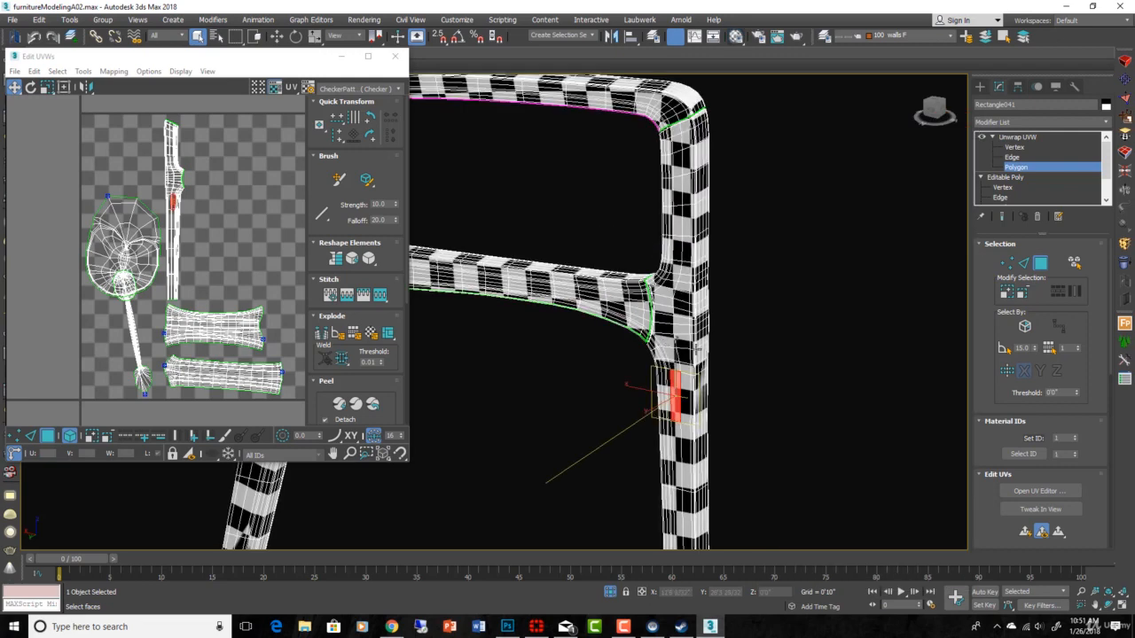
{"action": "left_click", "coordinate": [1073, 262]}
{"action": "left_click", "coordinate": [691, 337]}
{"action": "left_click", "coordinate": [1074, 264]}
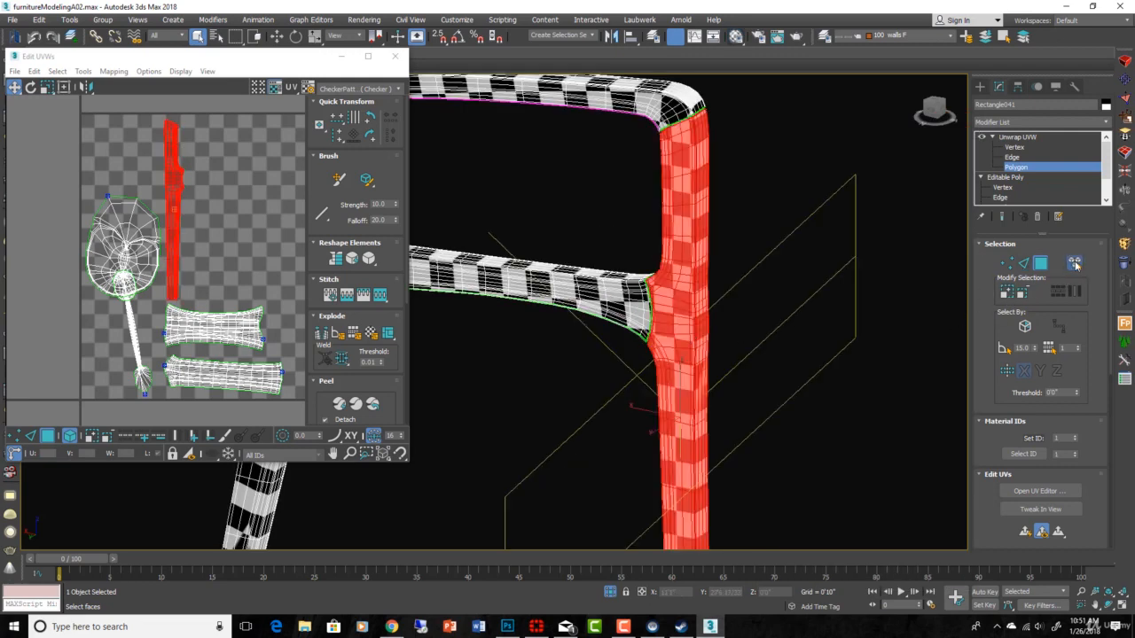
Select the edge loop running along the straight leg's inner side between the lower rail and the armrest.
{"action": "left_click", "coordinate": [1022, 265]}
{"action": "scroll", "coordinate": [735, 260], "scroll_direction": "up", "scroll_amount": 5}
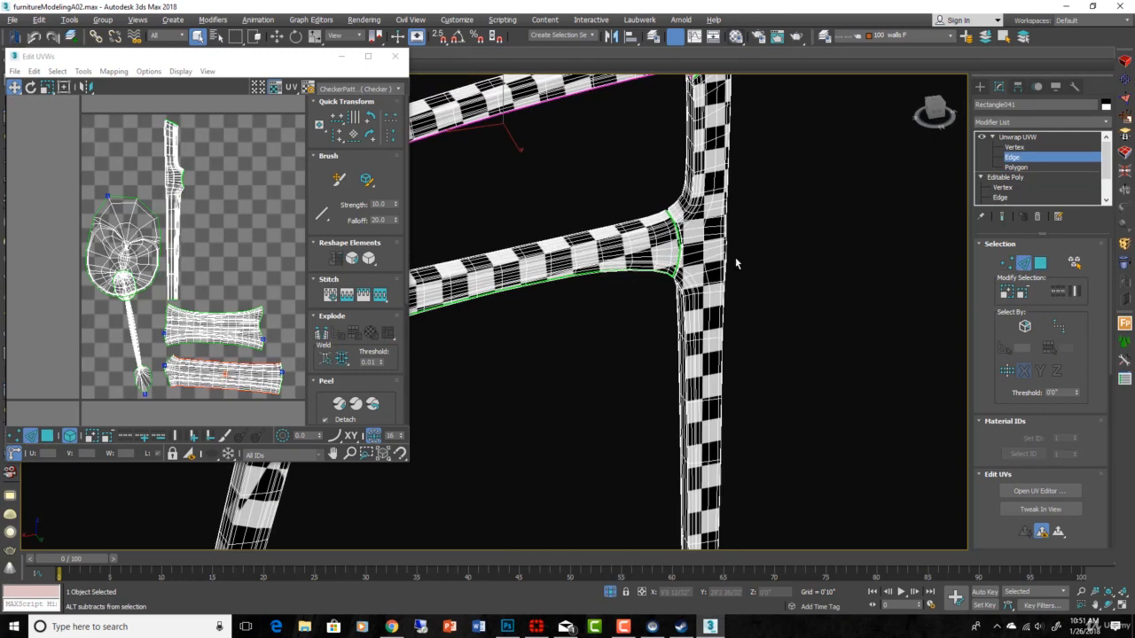
{"action": "scroll", "coordinate": [642, 226], "scroll_direction": "up", "scroll_amount": 3}
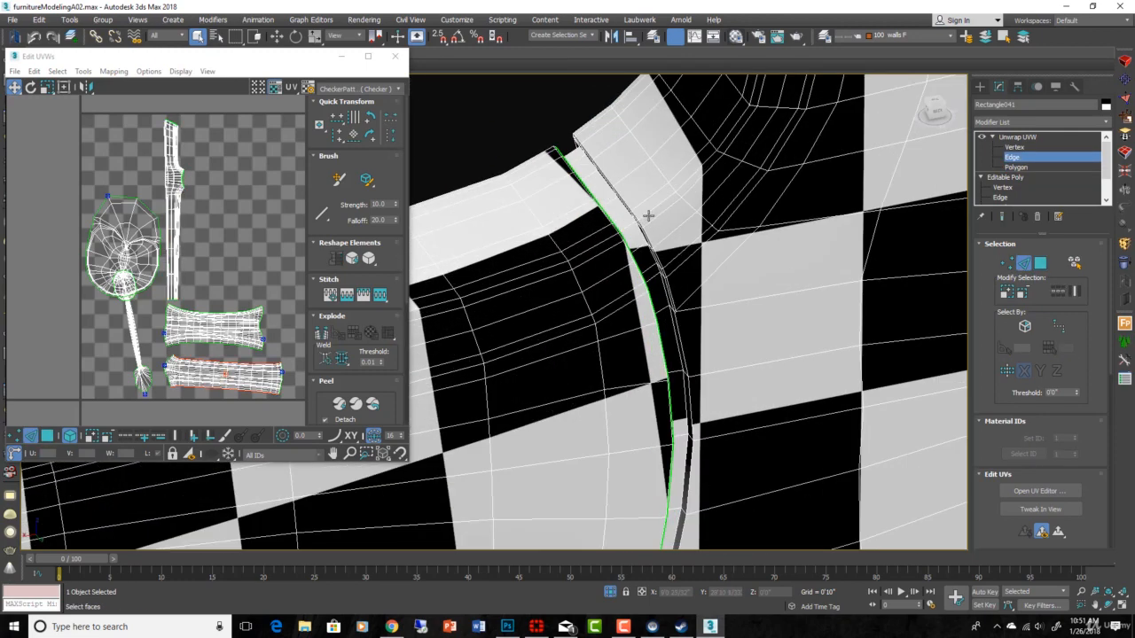
{"action": "left_click", "coordinate": [648, 216]}
{"action": "scroll", "coordinate": [648, 215], "scroll_direction": "down", "scroll_amount": 3}
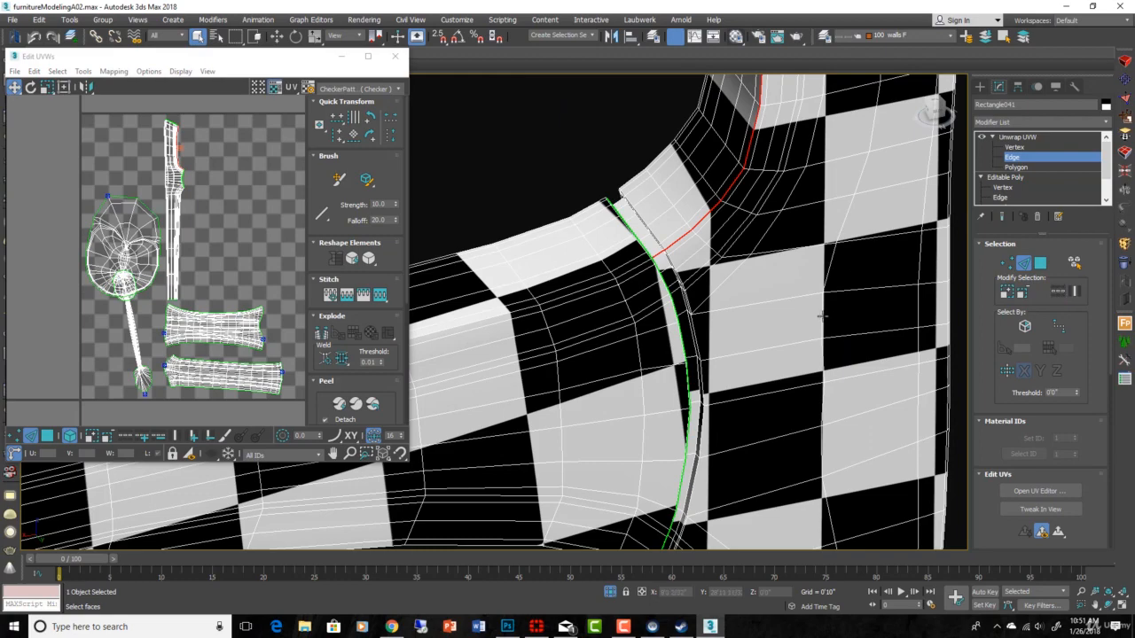
{"action": "scroll", "coordinate": [665, 232], "scroll_direction": "down", "scroll_amount": 5}
{"action": "middle_click_drag", "start_coordinate": [799, 424], "coordinate": [763, 519], "text": "alt"}
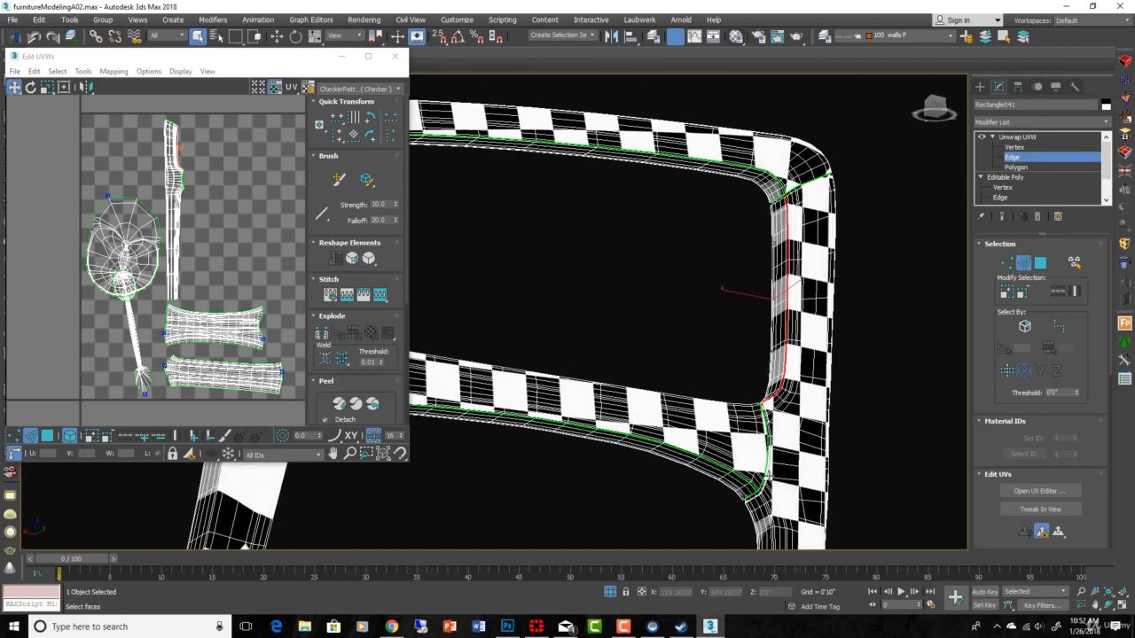
Add the edge loop running down the straight leg's inner side below the lower rail to the edge selection.
{"action": "scroll", "coordinate": [768, 483], "scroll_direction": "up", "scroll_amount": 5}
{"action": "scroll", "coordinate": [767, 495], "scroll_direction": "up", "scroll_amount": 2}
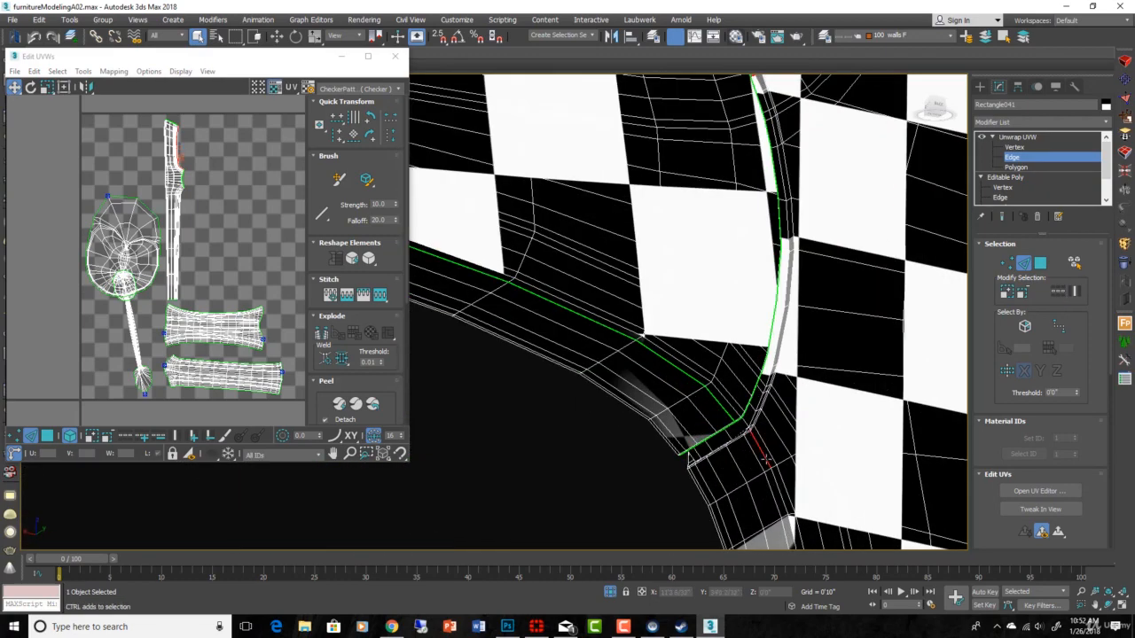
{"action": "scroll", "coordinate": [762, 454], "scroll_direction": "up", "scroll_amount": 4}
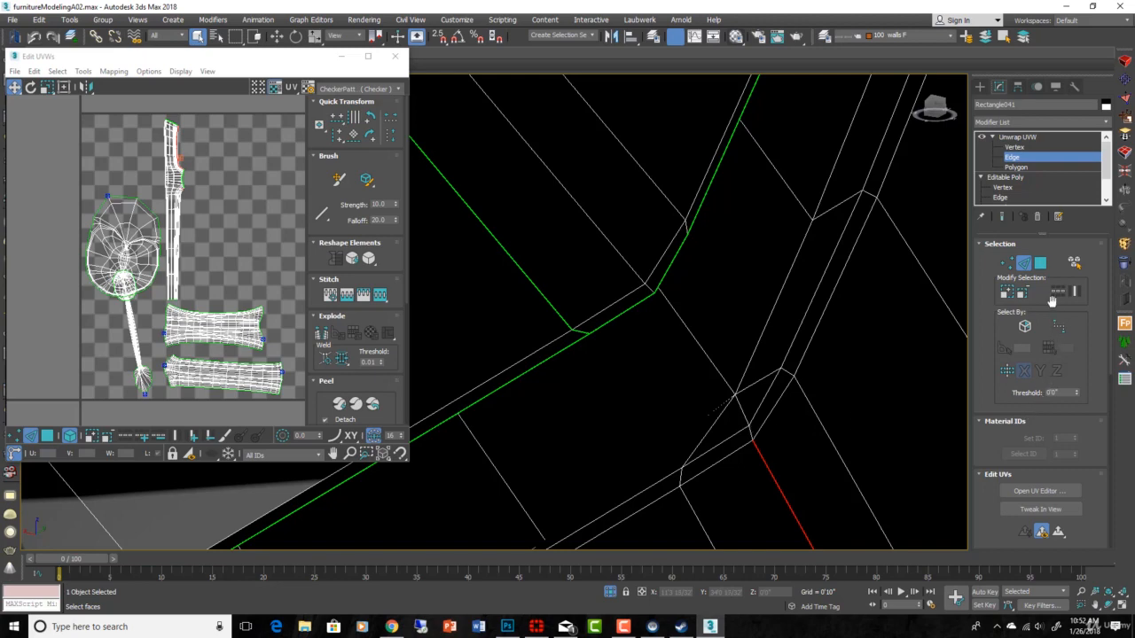
{"action": "left_click", "coordinate": [1057, 291]}
{"action": "scroll", "coordinate": [835, 350], "scroll_direction": "down", "scroll_amount": 3}
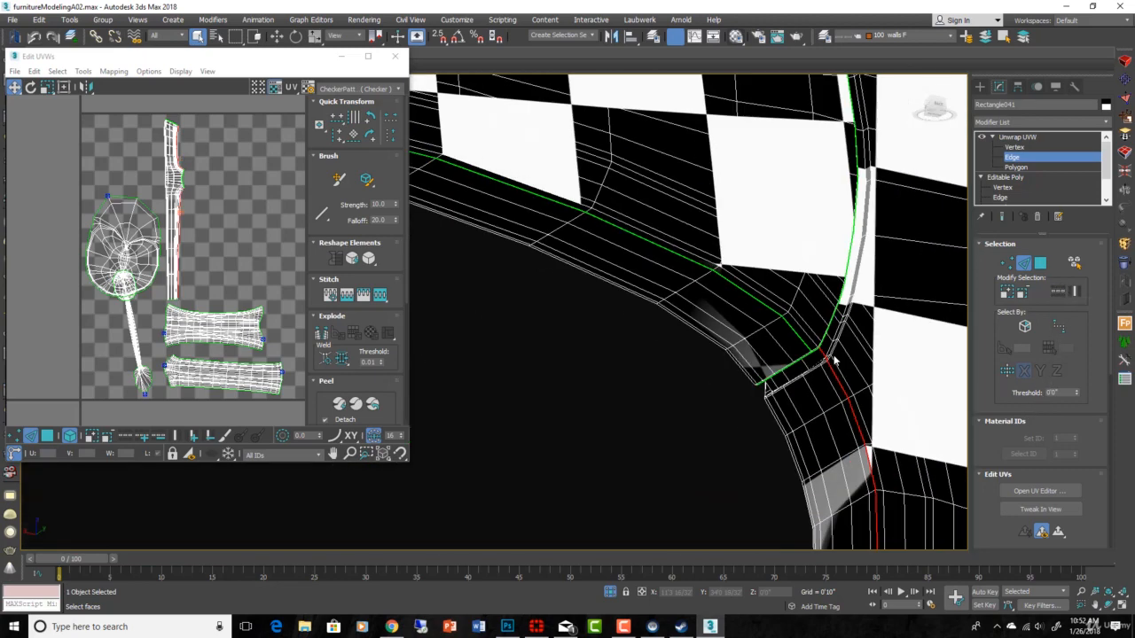
{"action": "scroll", "coordinate": [835, 350], "scroll_direction": "down", "scroll_amount": 6}
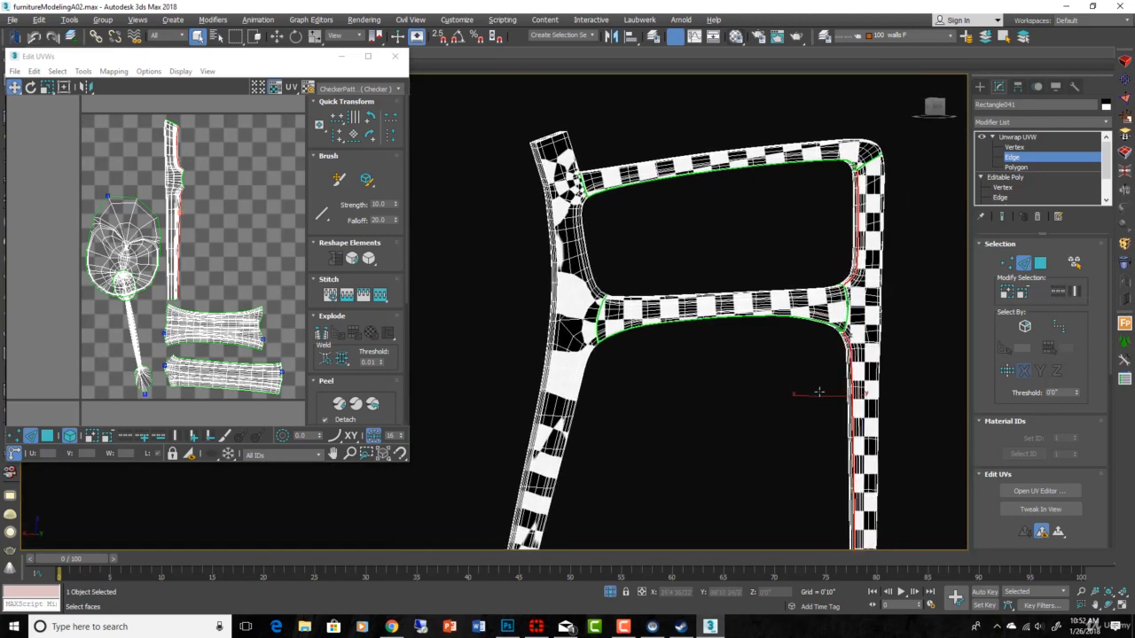
{"action": "middle_click_drag", "start_coordinate": [819, 391], "coordinate": [692, 377], "text": "alt"}
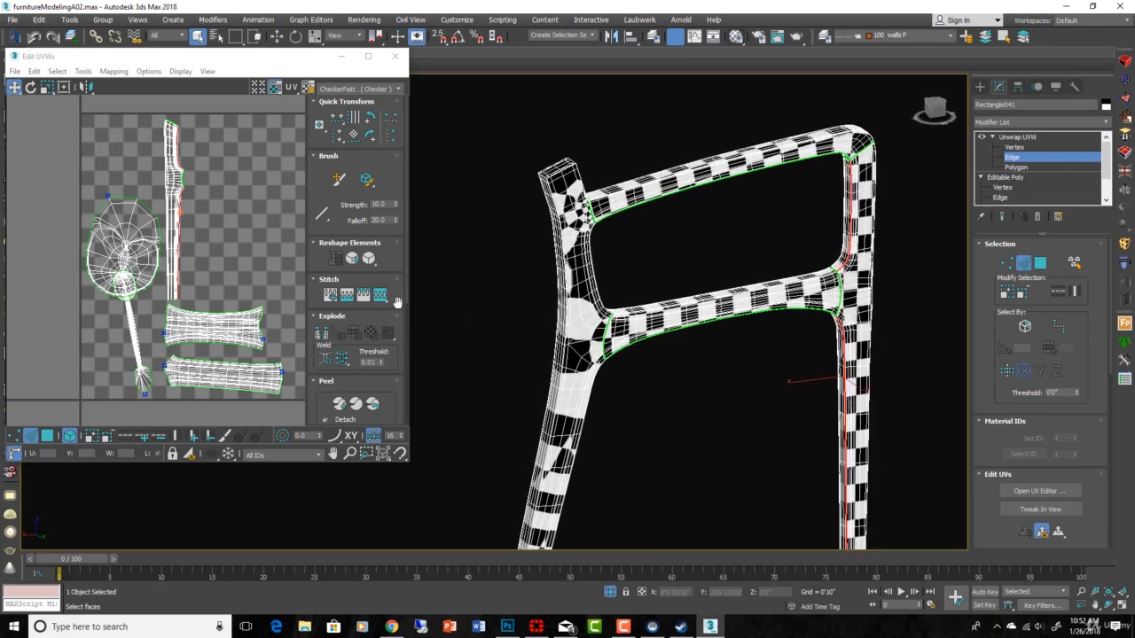
Break the straight leg's UVs along the selected edges, flatten the piece with Quick Peel and deselect it.
{"action": "left_click", "coordinate": [323, 333]}
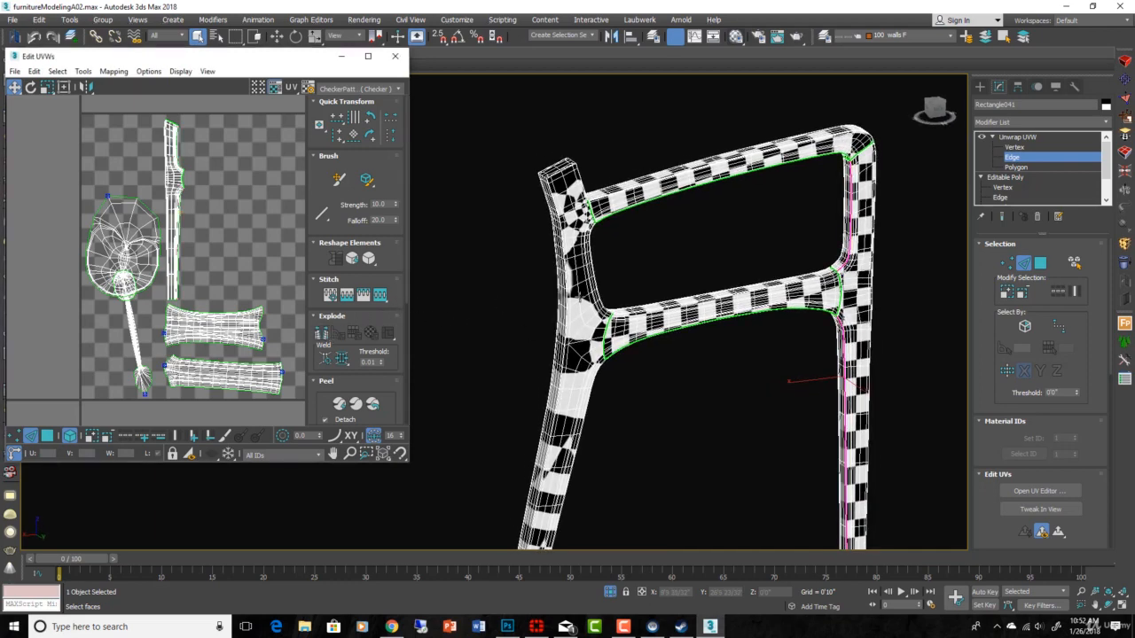
{"action": "left_click", "coordinate": [49, 437]}
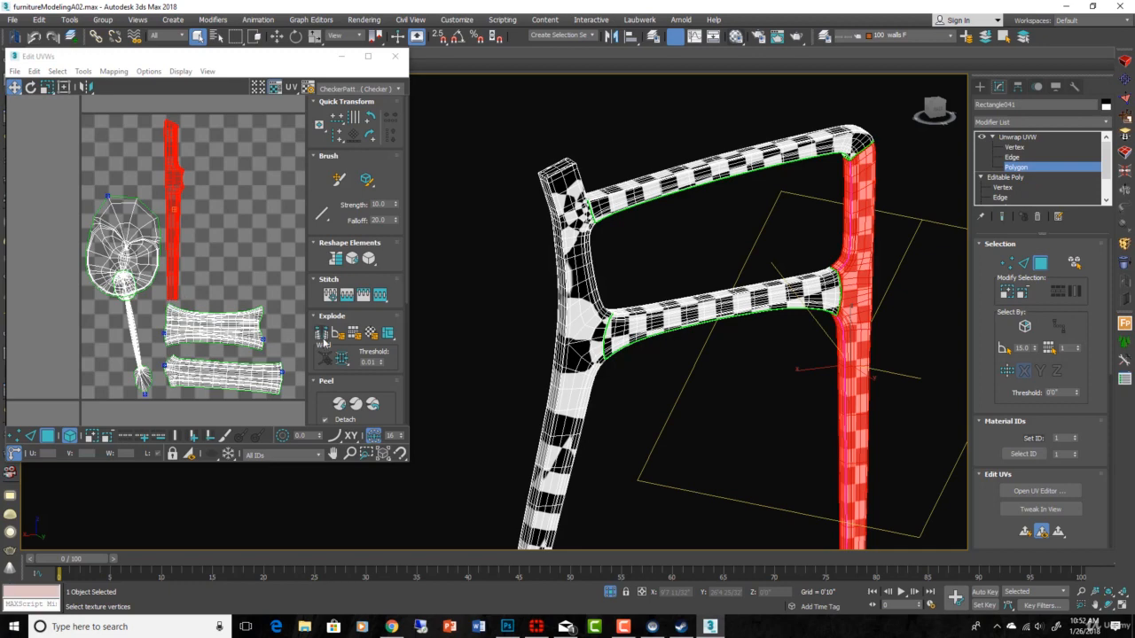
{"action": "left_click", "coordinate": [338, 405]}
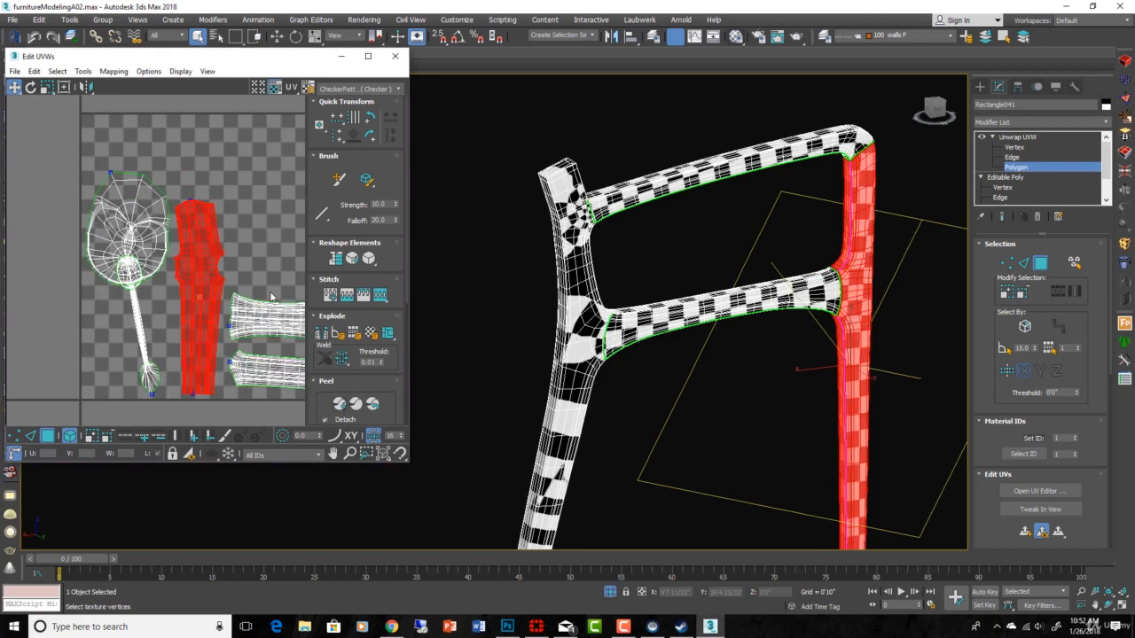
{"action": "left_click", "coordinate": [906, 314]}
Hide the wireframe edges and select the slanted leg's whole round, distorted UV element in the UV editor.
{"action": "scroll", "coordinate": [886, 325], "scroll_direction": "down", "scroll_amount": 4}
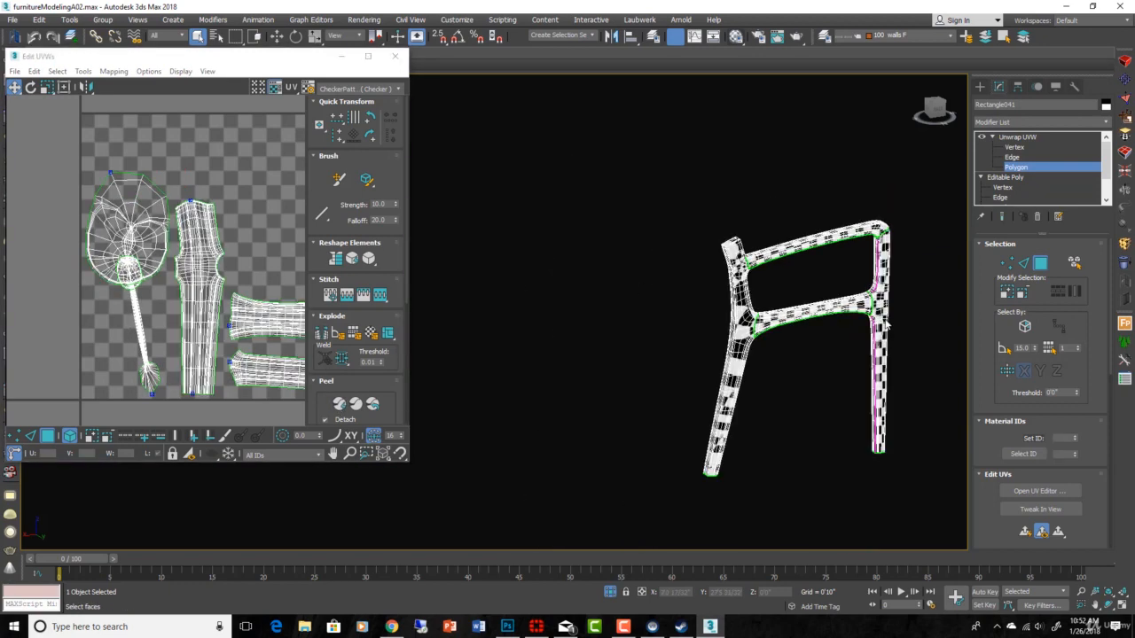
{"action": "middle_click_drag", "start_coordinate": [886, 325], "coordinate": [815, 309]}
{"action": "scroll", "coordinate": [813, 311], "scroll_direction": "up", "scroll_amount": 4}
{"action": "scroll", "coordinate": [797, 328], "scroll_direction": "down", "scroll_amount": 4}
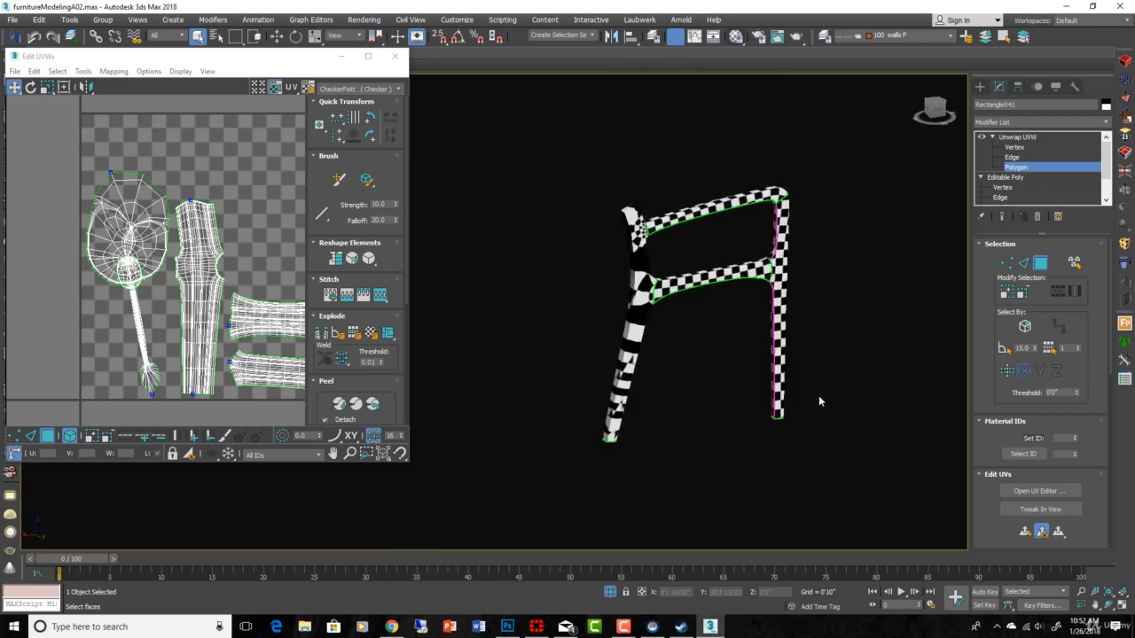
{"action": "middle_click_drag", "start_coordinate": [819, 397], "coordinate": [549, 397], "text": "alt"}
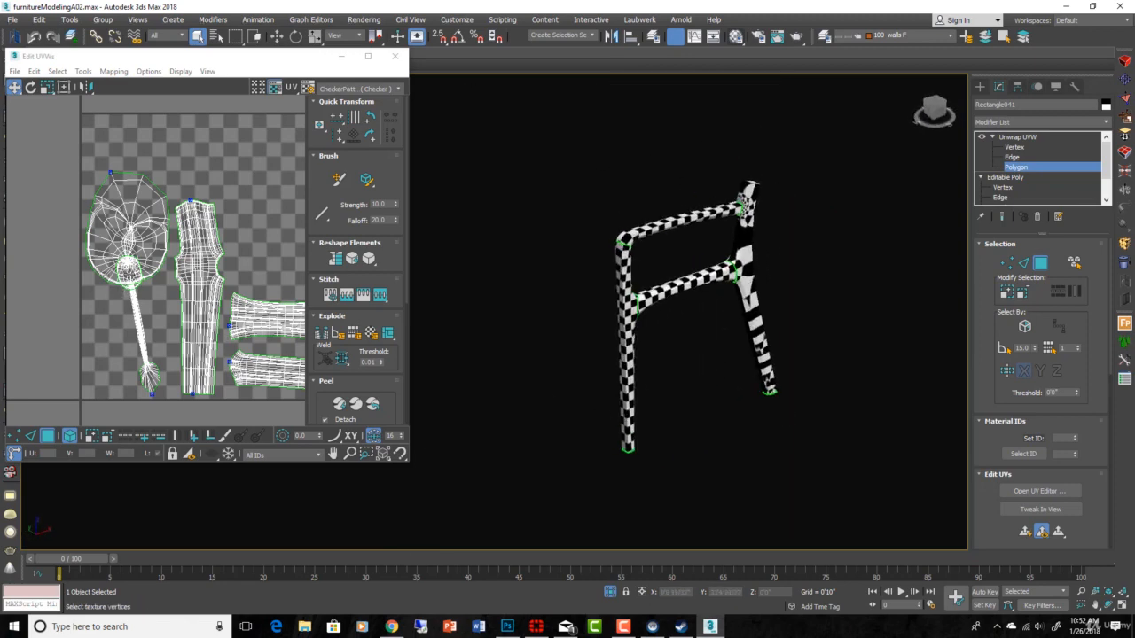
{"action": "left_click", "coordinate": [126, 272]}
{"action": "scroll", "coordinate": [878, 281], "scroll_direction": "up", "scroll_amount": 4}
{"action": "middle_click_drag", "start_coordinate": [653, 287], "coordinate": [745, 301], "text": "alt"}
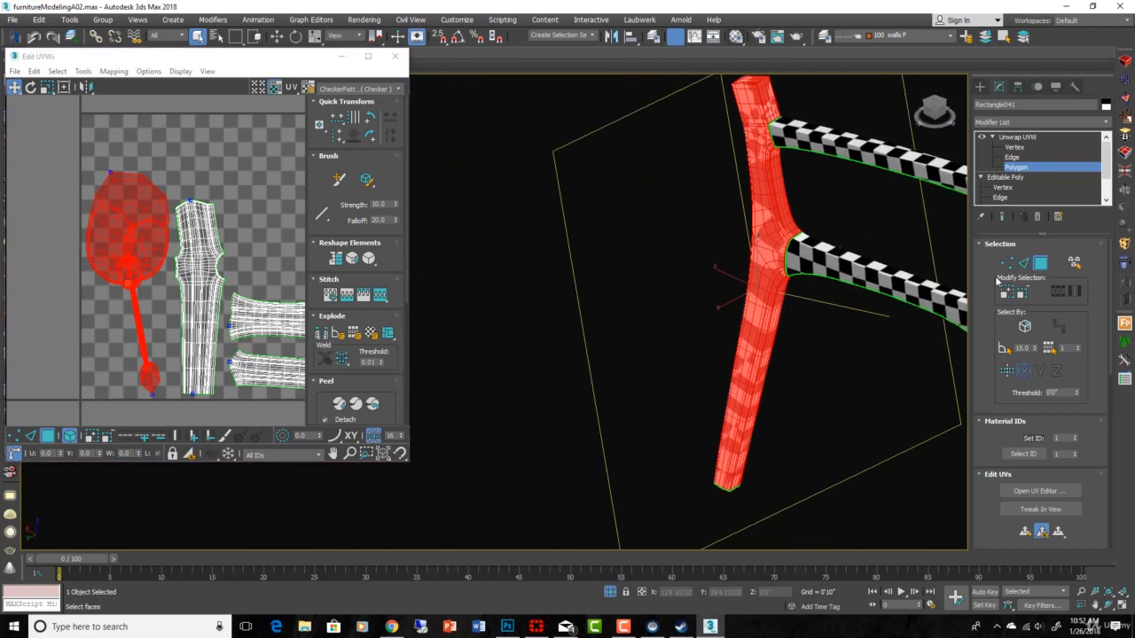
Show the wireframe edges and select the edge loop along the slanted leg's inner side below the lower rail.
{"action": "left_click", "coordinate": [1023, 262]}
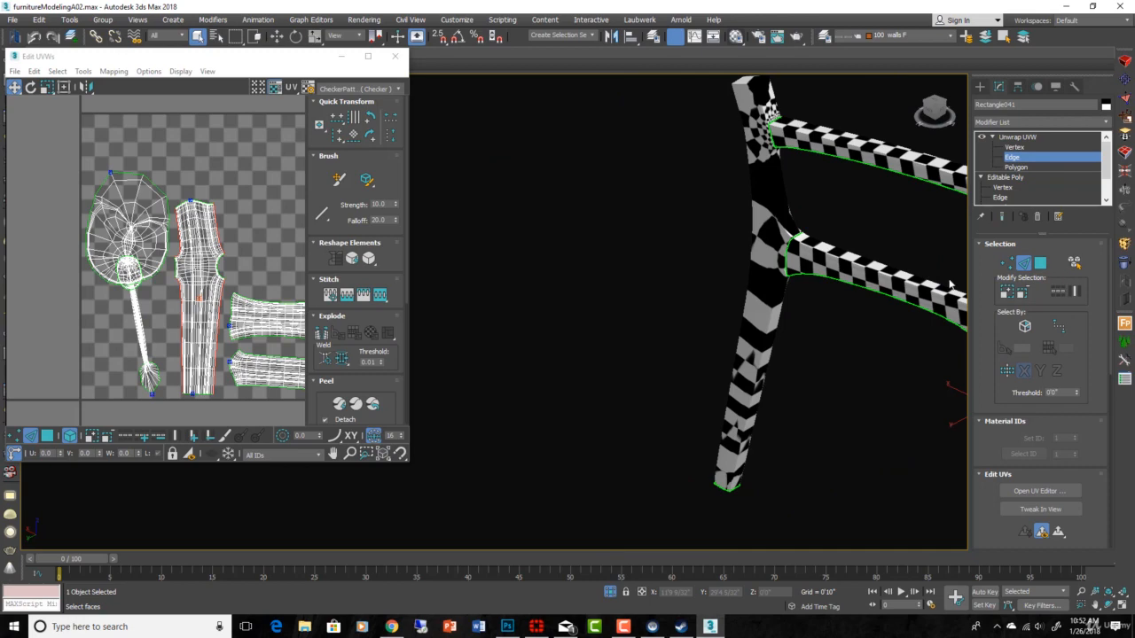
{"action": "scroll", "coordinate": [813, 278], "scroll_direction": "up", "scroll_amount": 10}
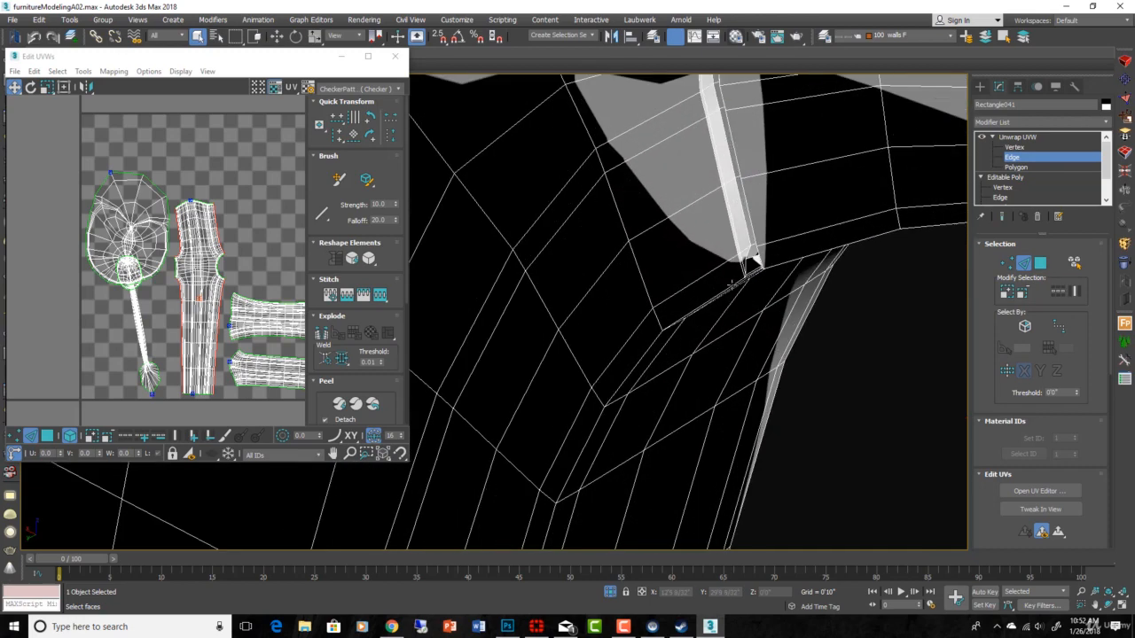
{"action": "scroll", "coordinate": [736, 289], "scroll_direction": "up", "scroll_amount": 4}
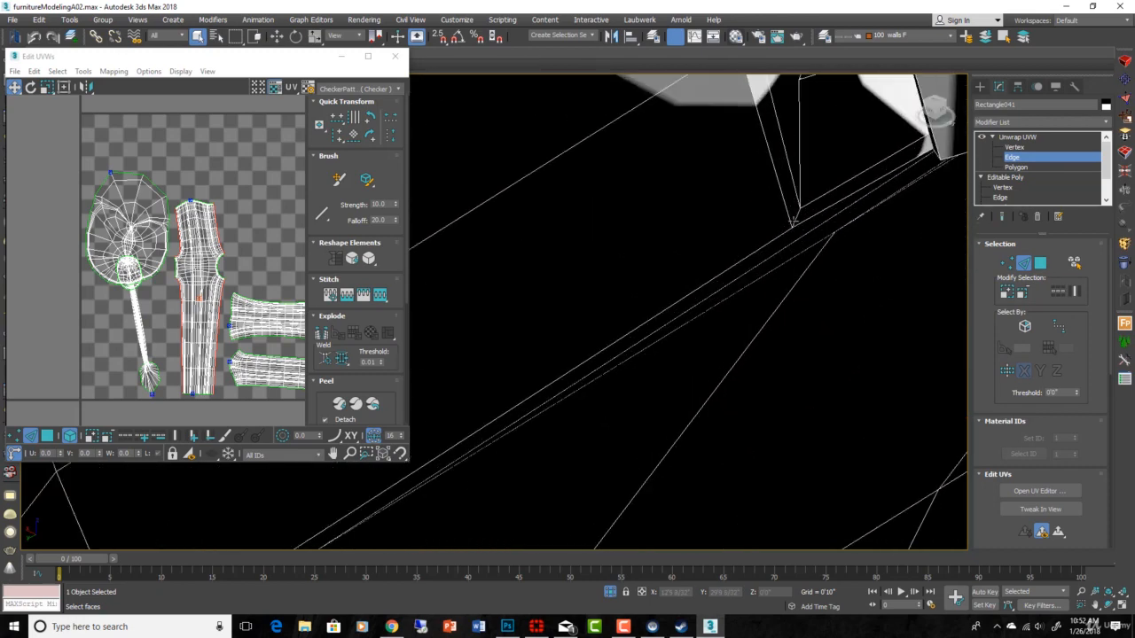
{"action": "left_click", "coordinate": [793, 222]}
{"action": "left_click", "coordinate": [1066, 286]}
{"action": "scroll", "coordinate": [956, 274], "scroll_direction": "down", "scroll_amount": 8}
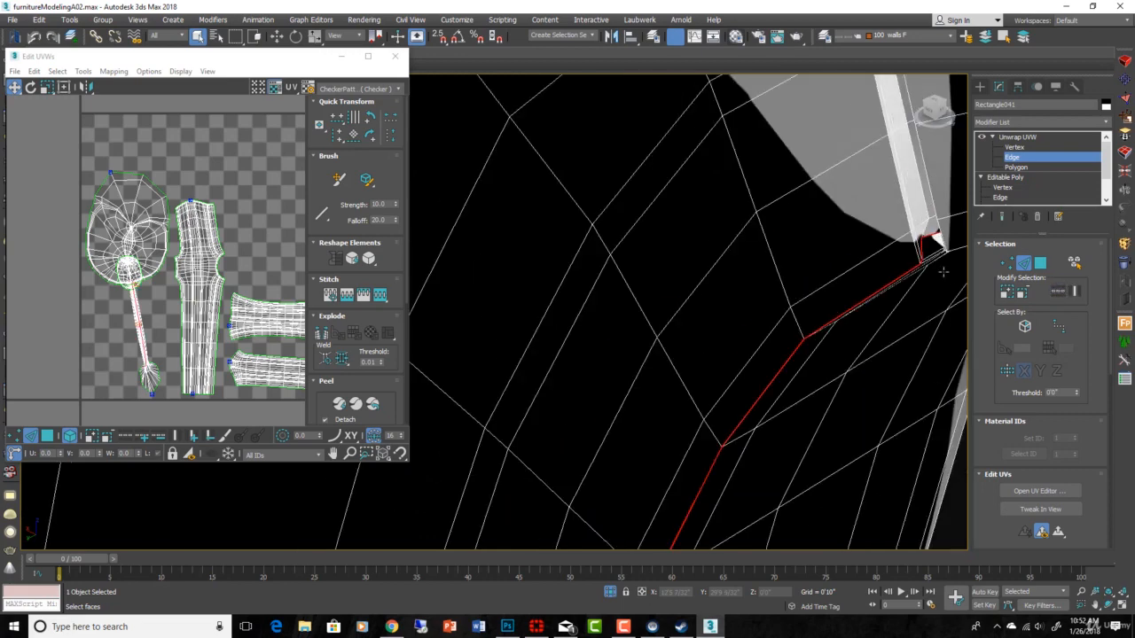
Add the slanted leg's inner edge loop between the lower rail and the armrest to the edge selection.
{"action": "scroll", "coordinate": [856, 297], "scroll_direction": "up", "scroll_amount": 10}
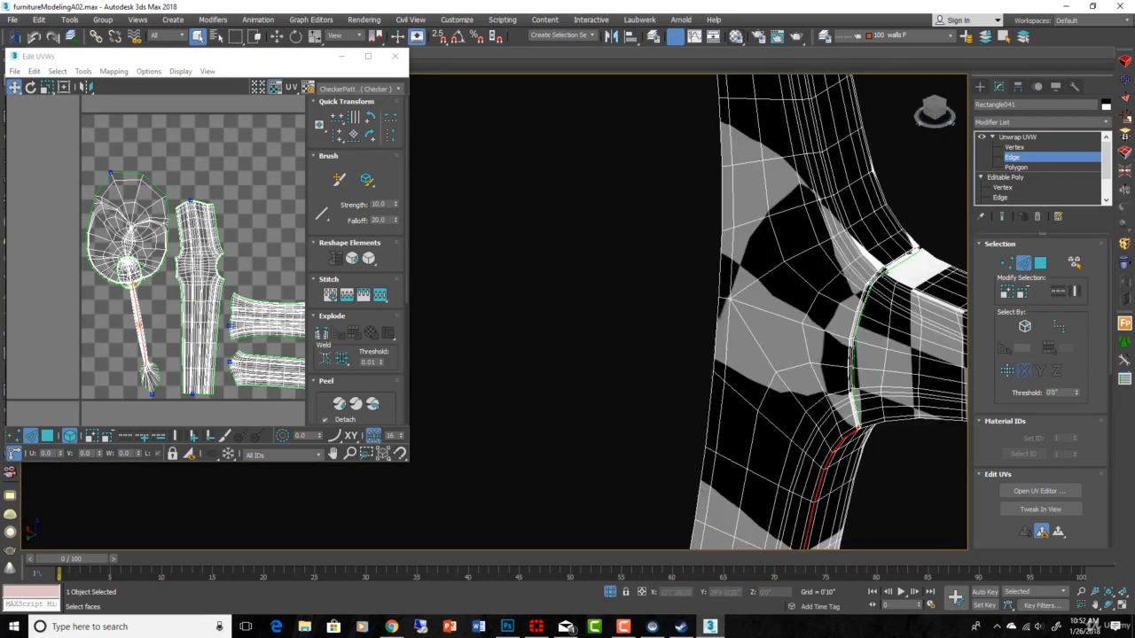
{"action": "scroll", "coordinate": [869, 283], "scroll_direction": "up", "scroll_amount": 5}
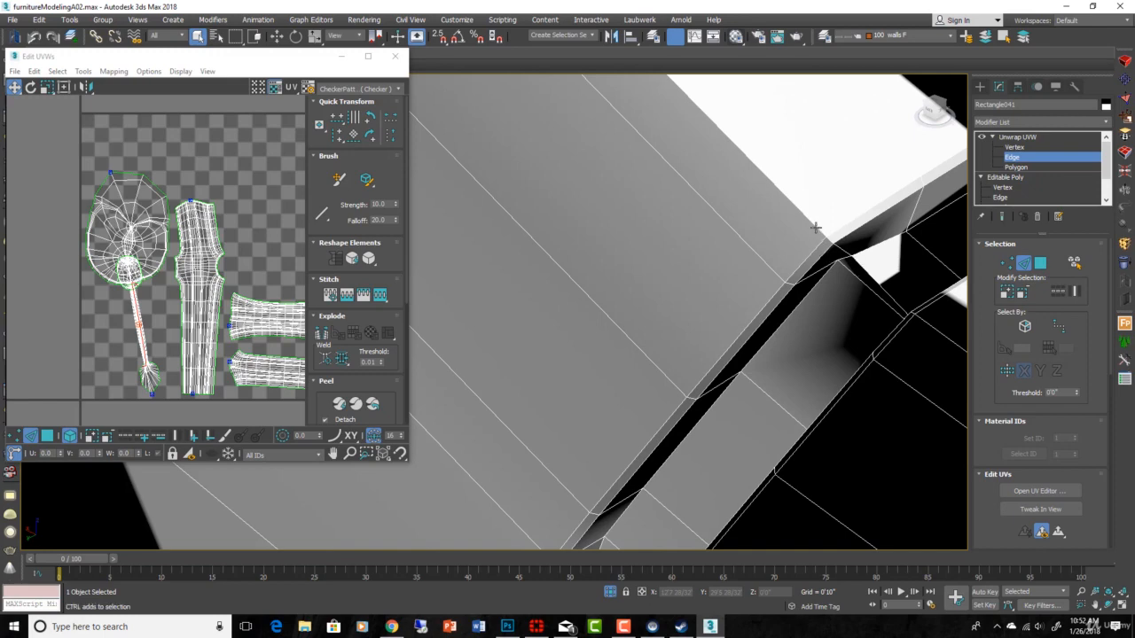
{"action": "left_click", "coordinate": [814, 228]}
{"action": "left_click", "coordinate": [1058, 293]}
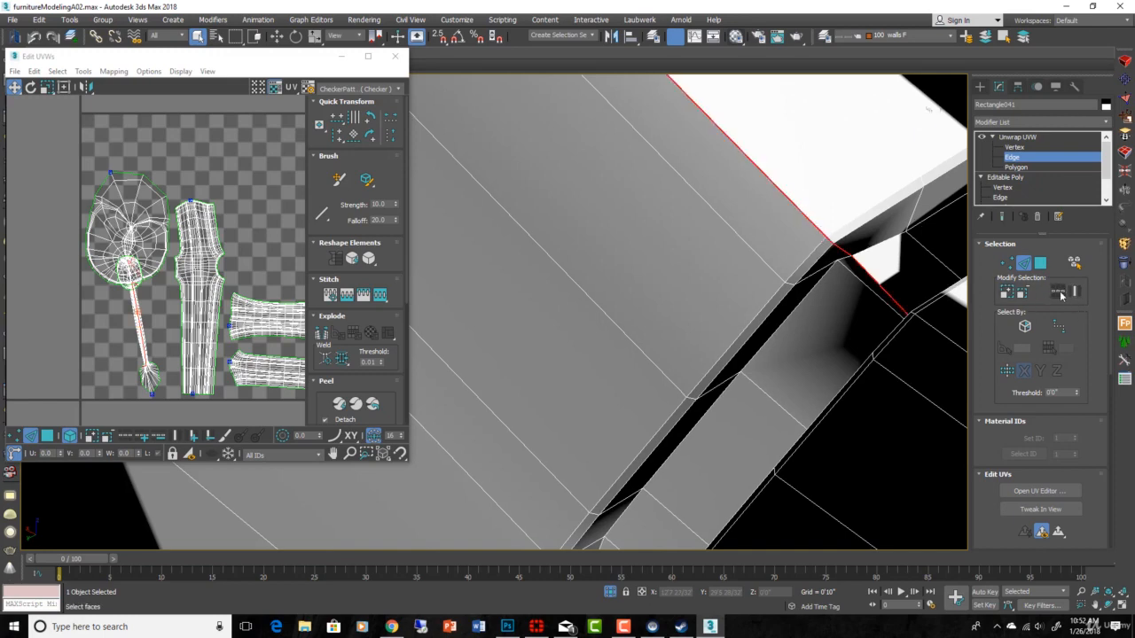
{"action": "scroll", "coordinate": [918, 284], "scroll_direction": "down", "scroll_amount": 8}
{"action": "scroll", "coordinate": [772, 297], "scroll_direction": "down", "scroll_amount": 5}
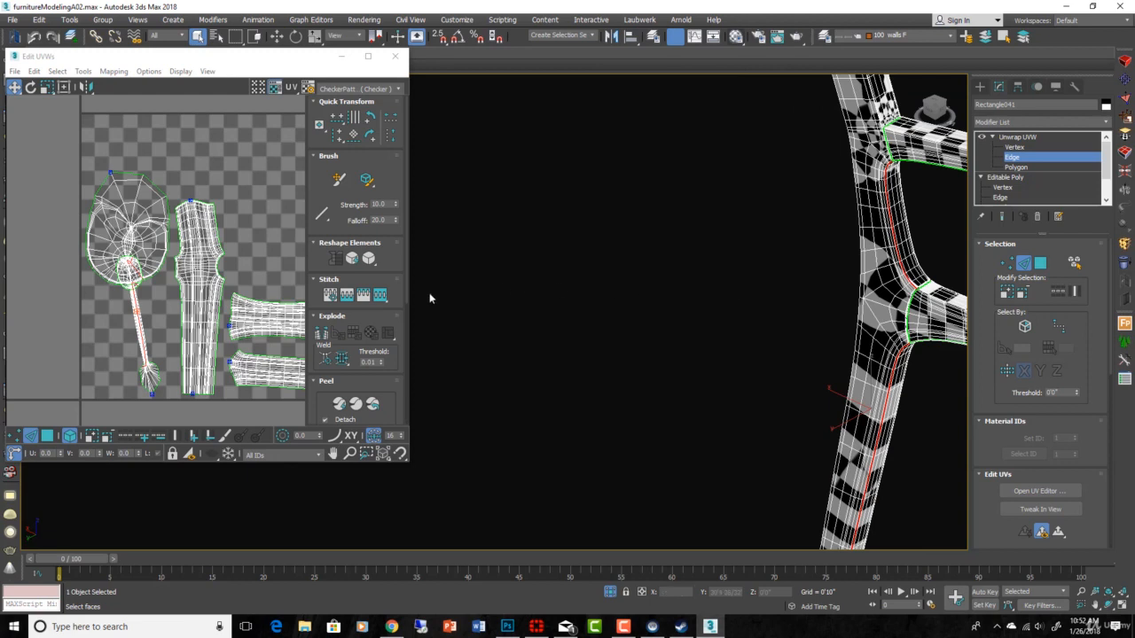
Break the slanted leg's UVs along the selected edges and flatten the piece with Quick Peel.
{"action": "left_click", "coordinate": [323, 333]}
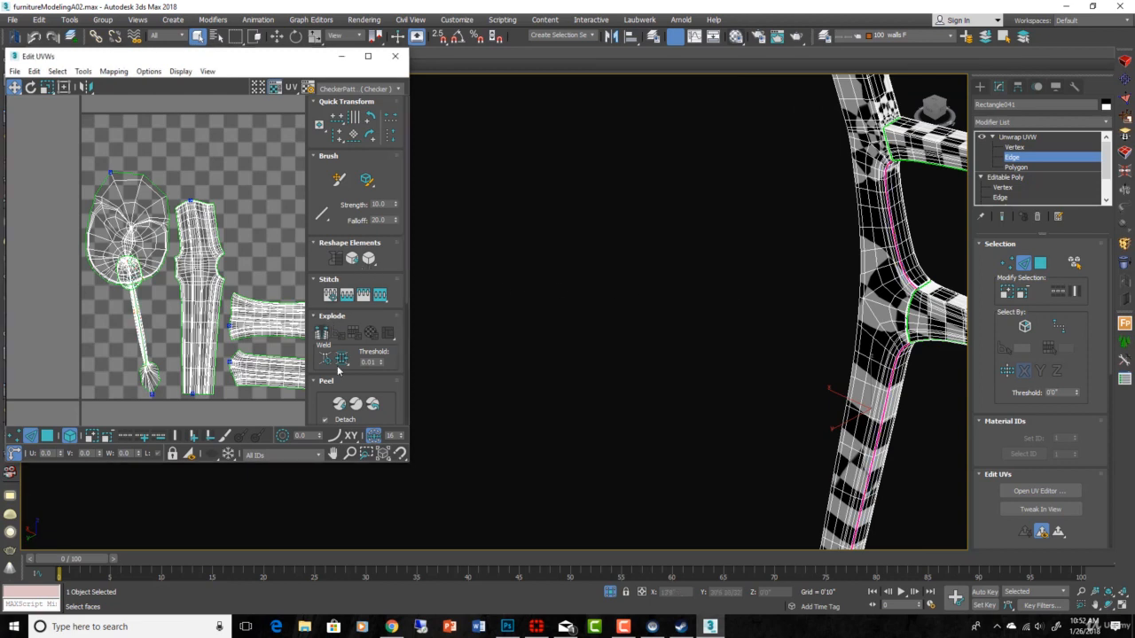
{"action": "left_click", "coordinate": [47, 435]}
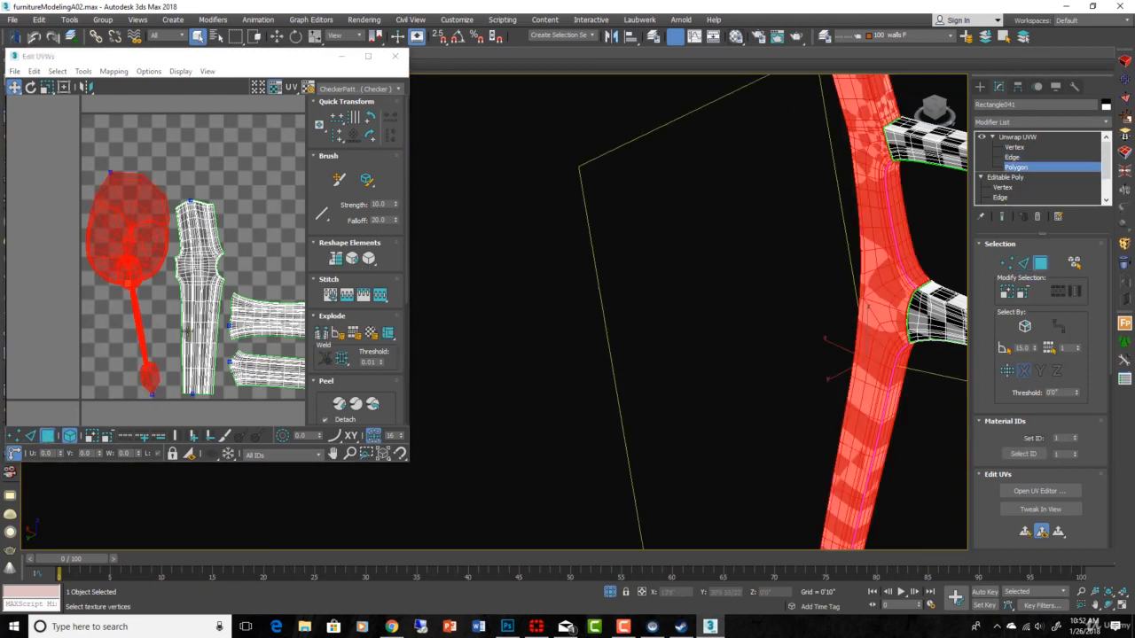
{"action": "left_click", "coordinate": [340, 405]}
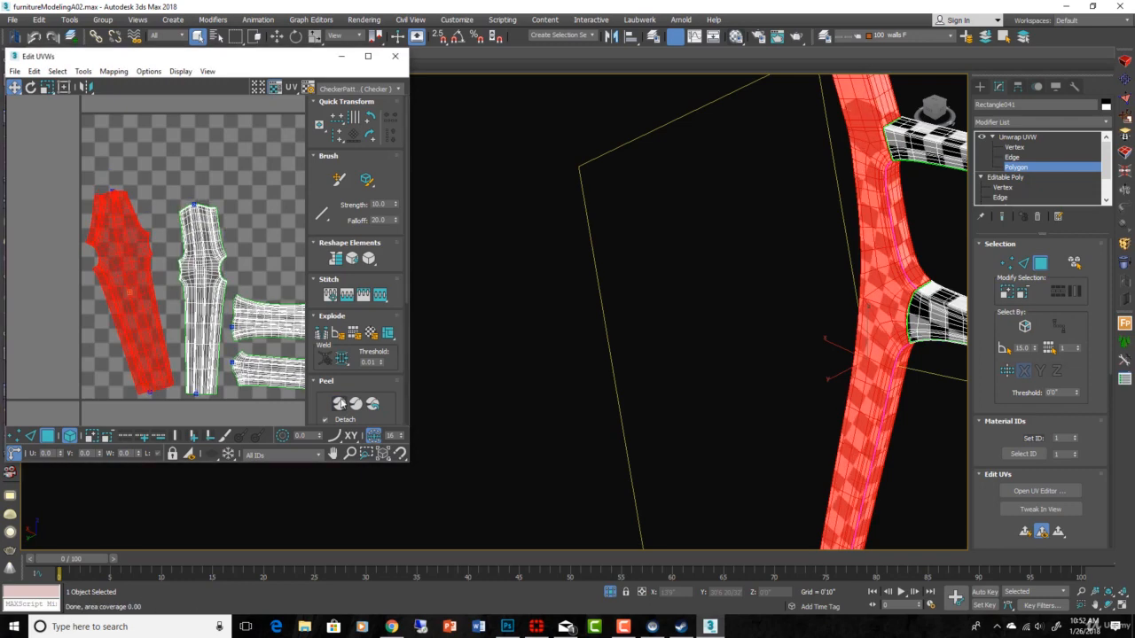
Rotate the slanted leg's peeled UV piece until it stands upright beside the straight leg's piece.
{"action": "left_click", "coordinate": [30, 88]}
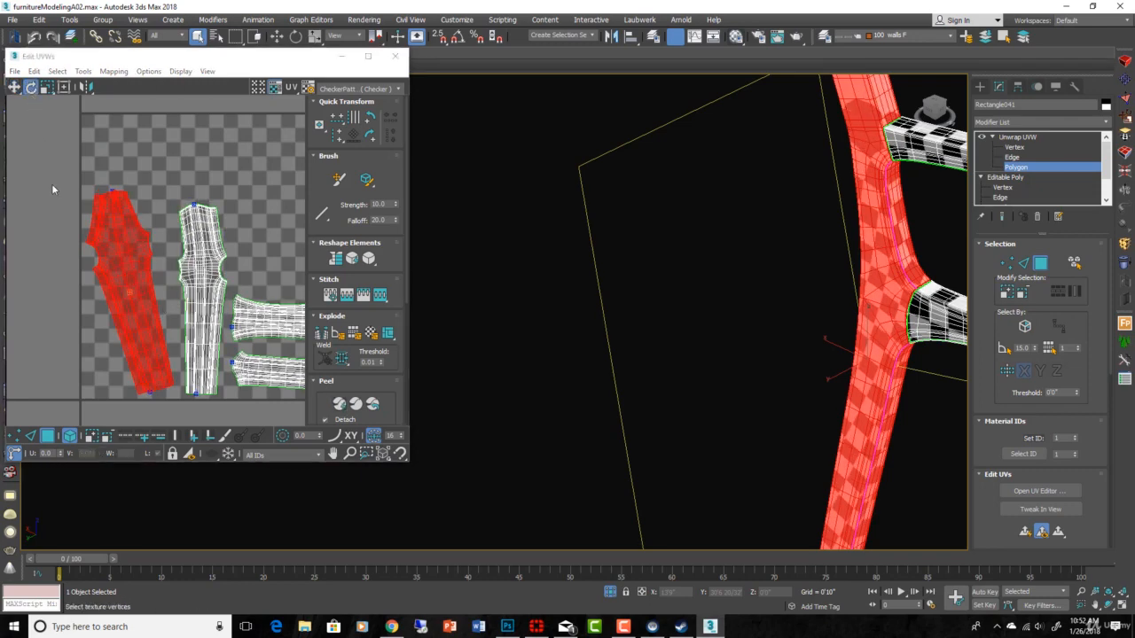
{"action": "left_click_drag", "start_coordinate": [121, 283], "coordinate": [123, 278]}
{"action": "scroll", "coordinate": [719, 265], "scroll_direction": "down", "scroll_amount": 4}
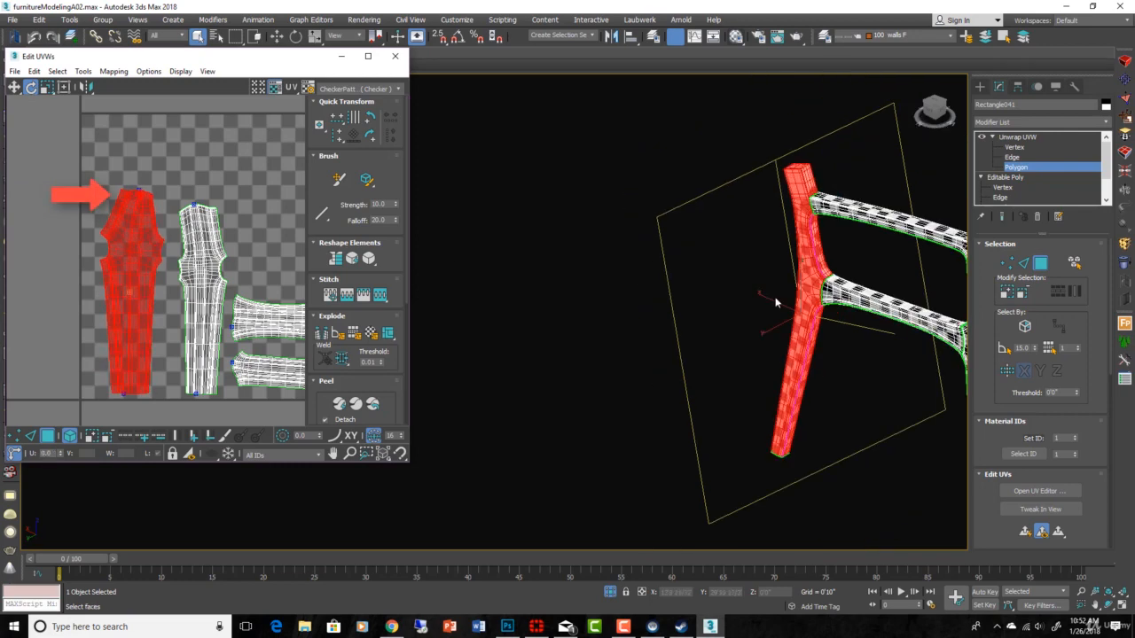
Select the edge loop on the slanted leg running from the armrest joint up to its top end.
{"action": "middle_click_drag", "start_coordinate": [774, 297], "coordinate": [739, 312]}
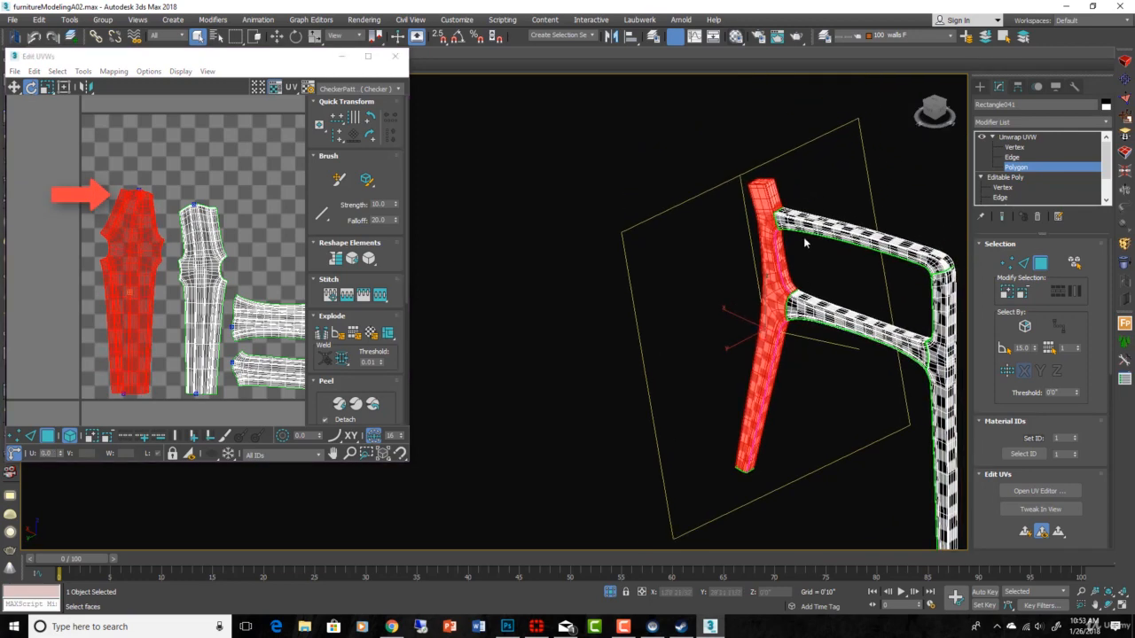
{"action": "scroll", "coordinate": [793, 217], "scroll_direction": "up", "scroll_amount": 8}
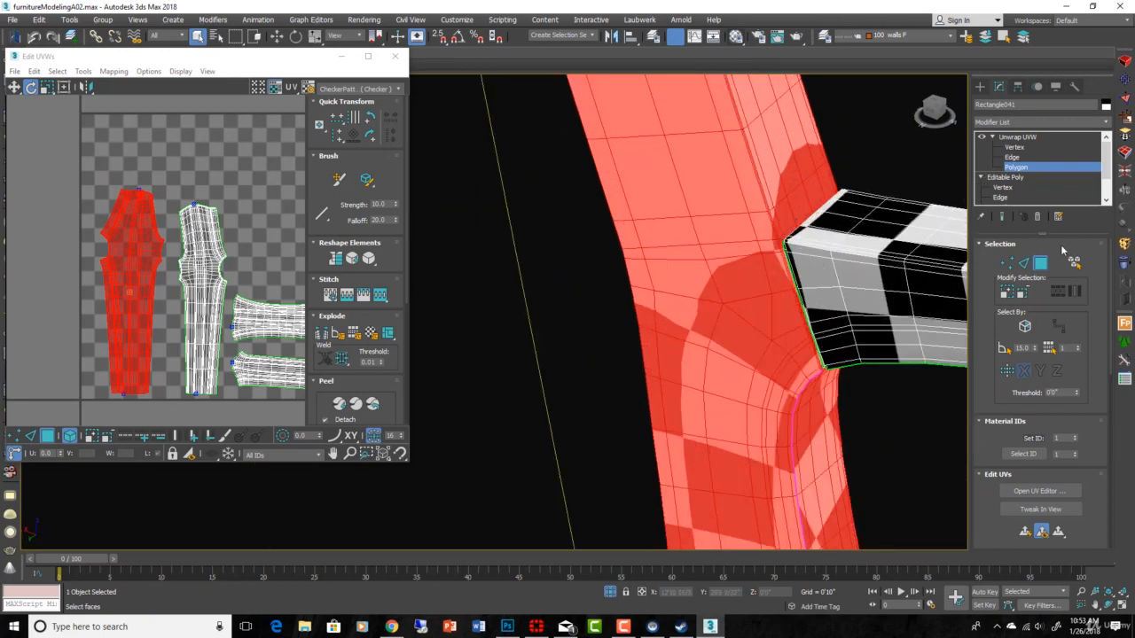
{"action": "left_click", "coordinate": [1023, 263]}
{"action": "scroll", "coordinate": [792, 247], "scroll_direction": "up", "scroll_amount": 8}
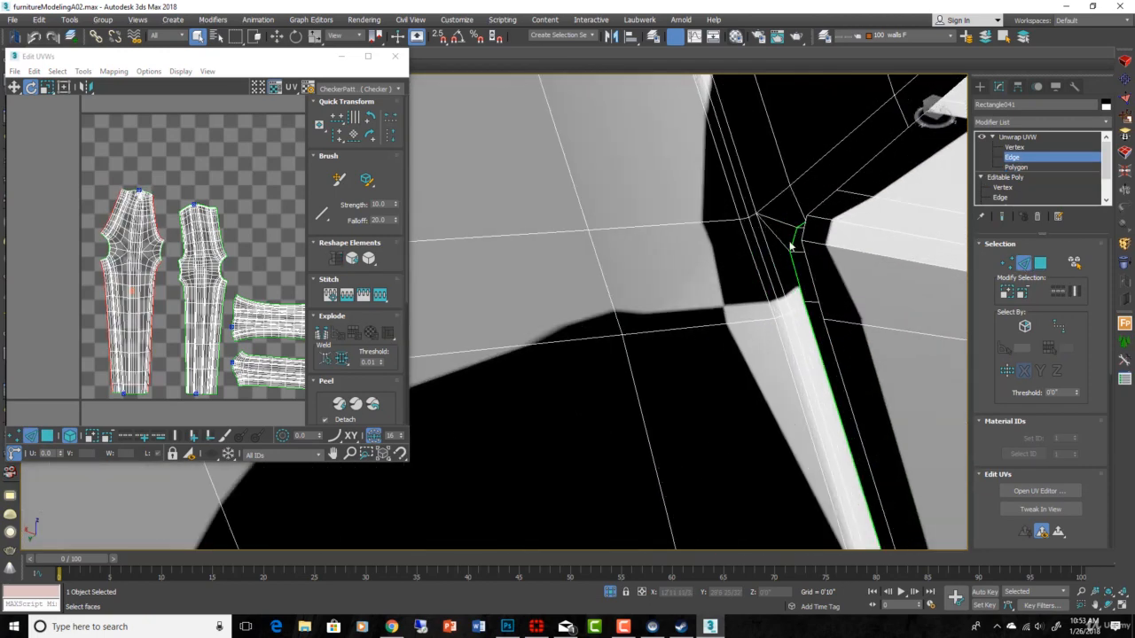
{"action": "scroll", "coordinate": [789, 248], "scroll_direction": "up", "scroll_amount": 3}
{"action": "left_click", "coordinate": [781, 250]}
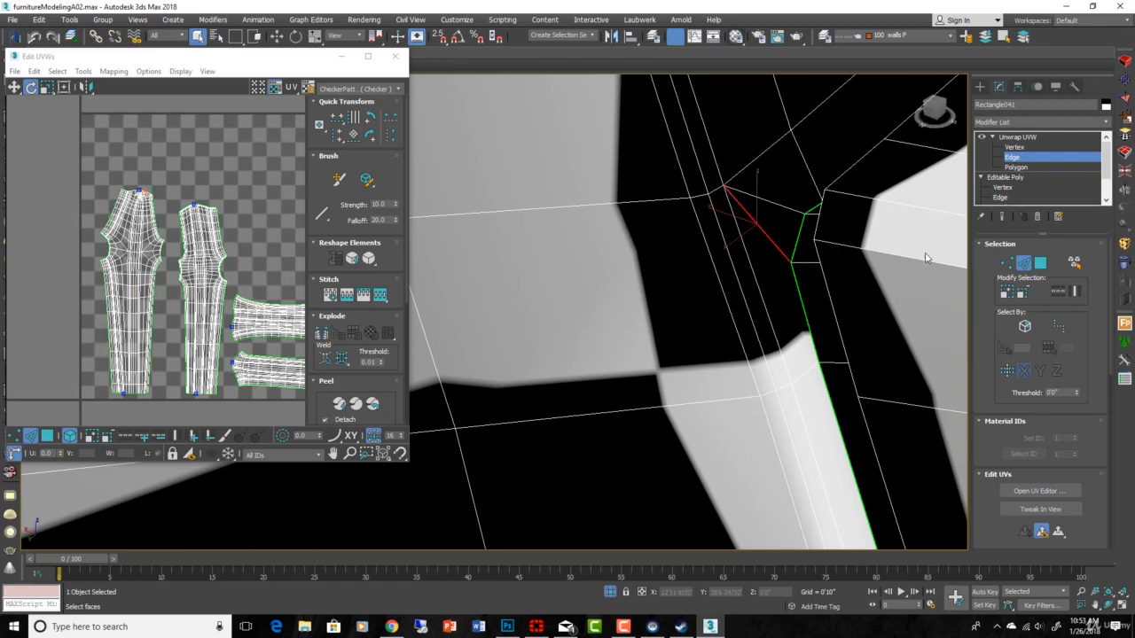
{"action": "left_click", "coordinate": [1057, 295]}
Break the slanted leg's UVs along the selected upper edges and flatten the whole piece again with Quick Peel.
{"action": "scroll", "coordinate": [748, 200], "scroll_direction": "down", "scroll_amount": 8}
{"action": "scroll", "coordinate": [749, 202], "scroll_direction": "down", "scroll_amount": 2}
{"action": "middle_click_drag", "start_coordinate": [749, 202], "coordinate": [787, 340]}
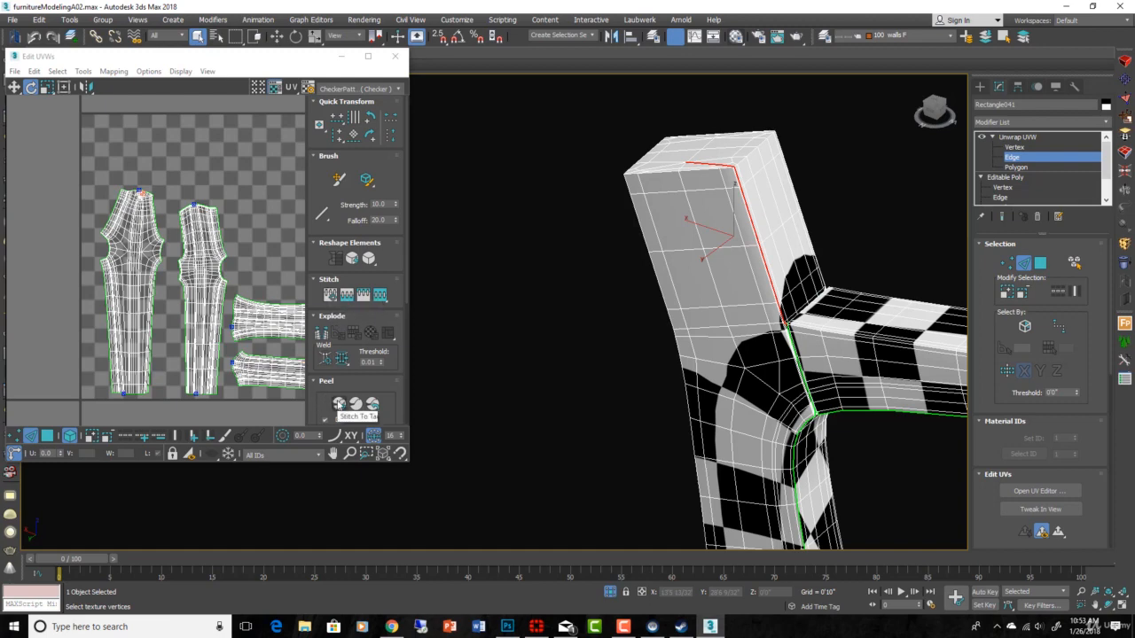
{"action": "left_click", "coordinate": [330, 295]}
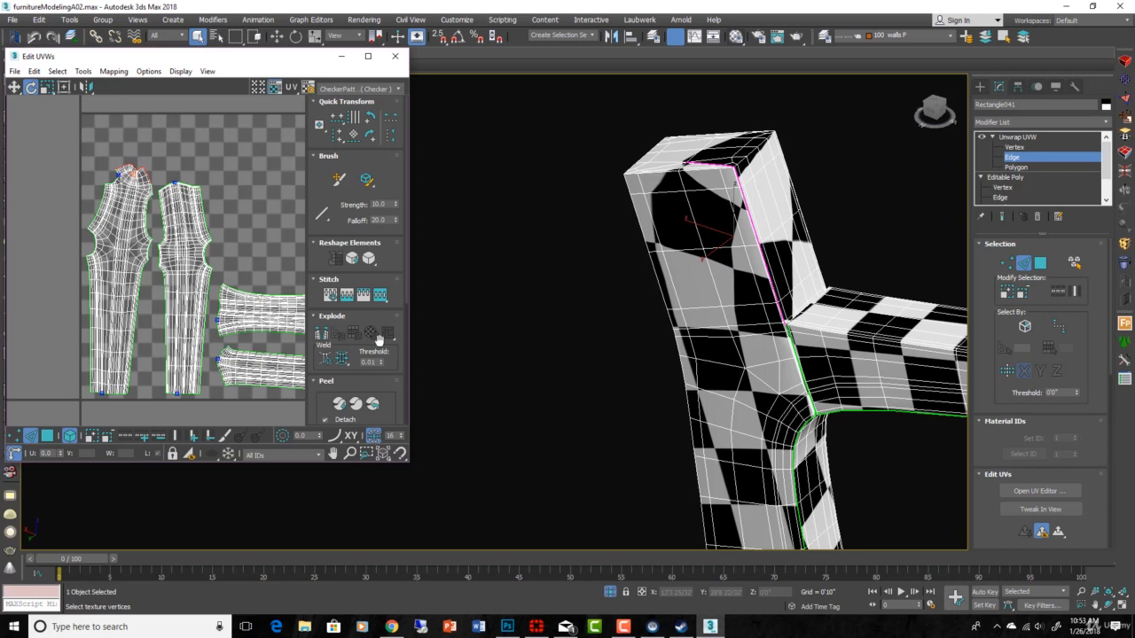
{"action": "left_click", "coordinate": [49, 437]}
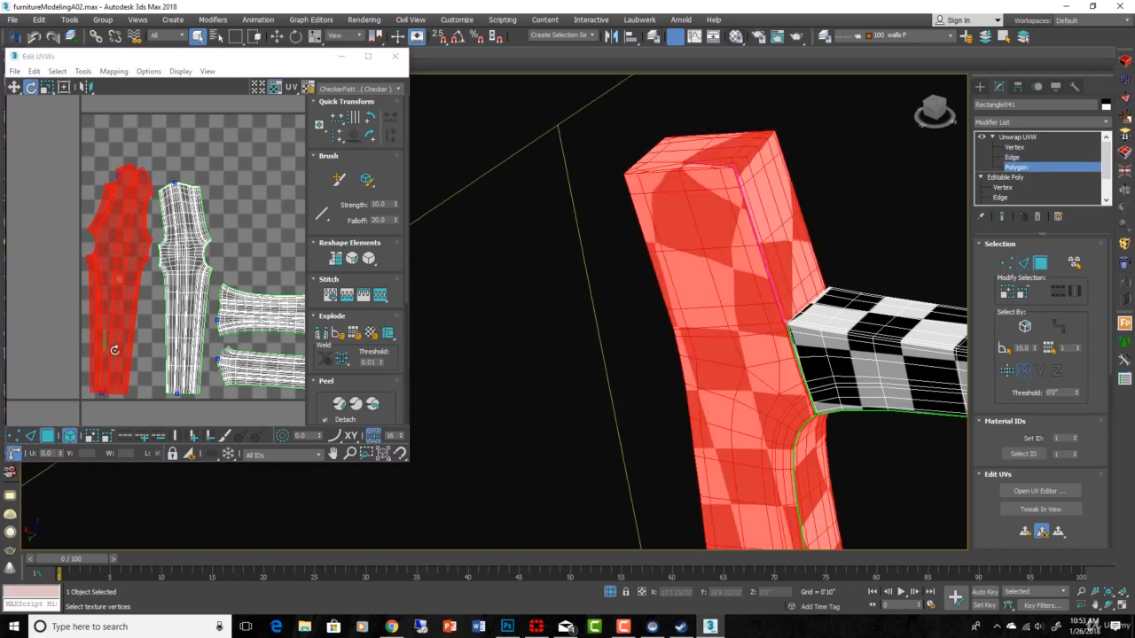
{"action": "left_click", "coordinate": [339, 405]}
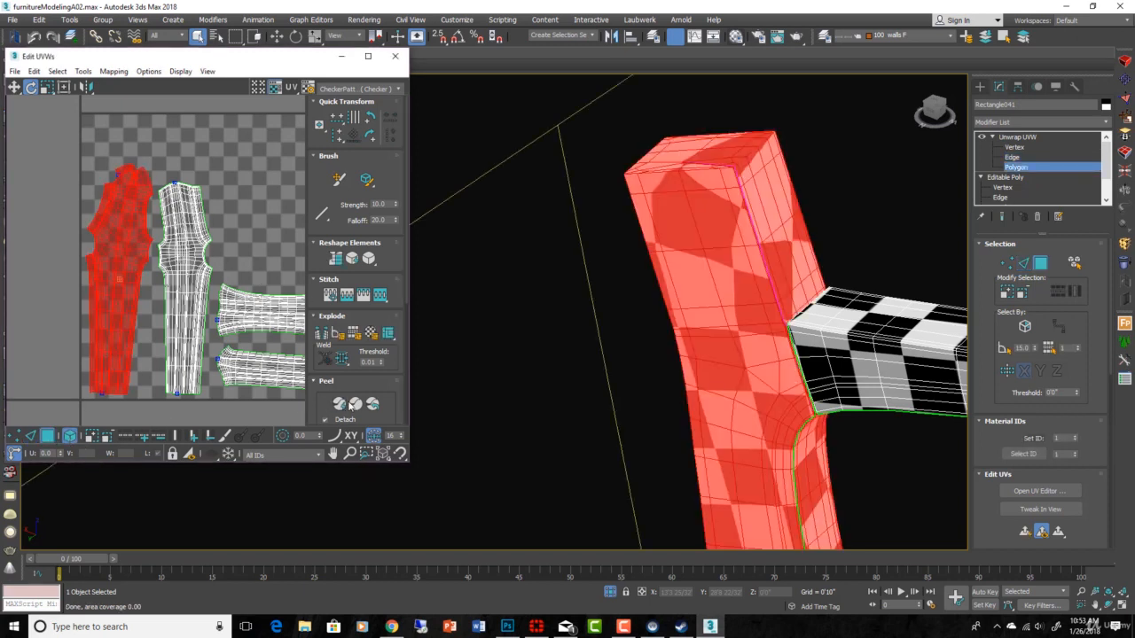
Select all the polygons of the slanted leg's top end cap.
{"action": "scroll", "coordinate": [127, 166], "scroll_direction": "up", "scroll_amount": 5}
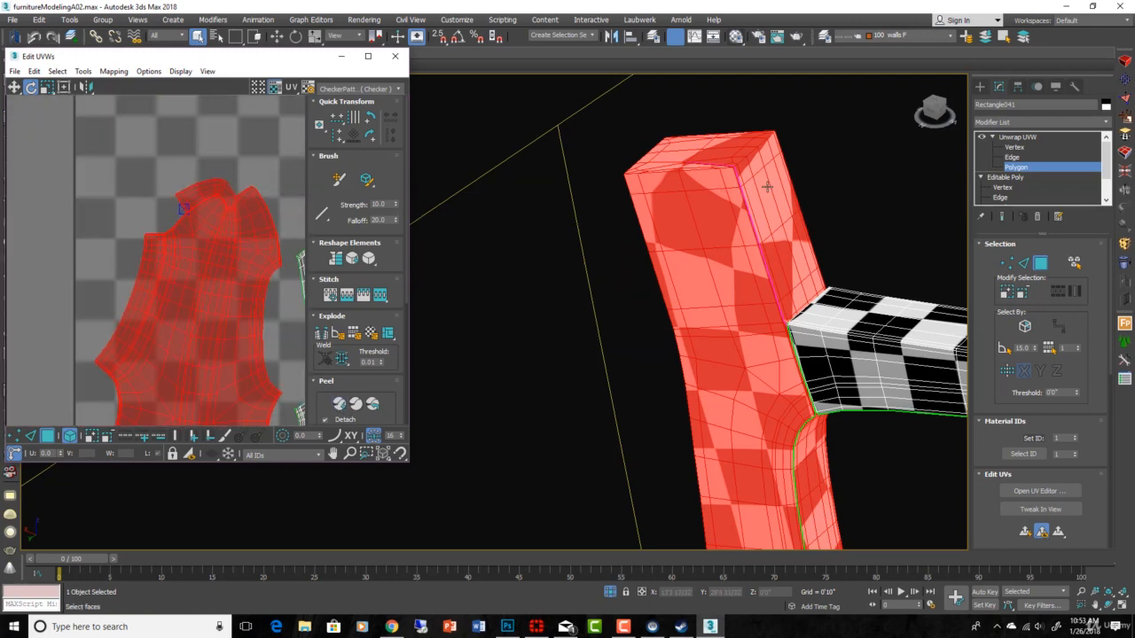
{"action": "middle_click_drag", "start_coordinate": [771, 186], "coordinate": [821, 272]}
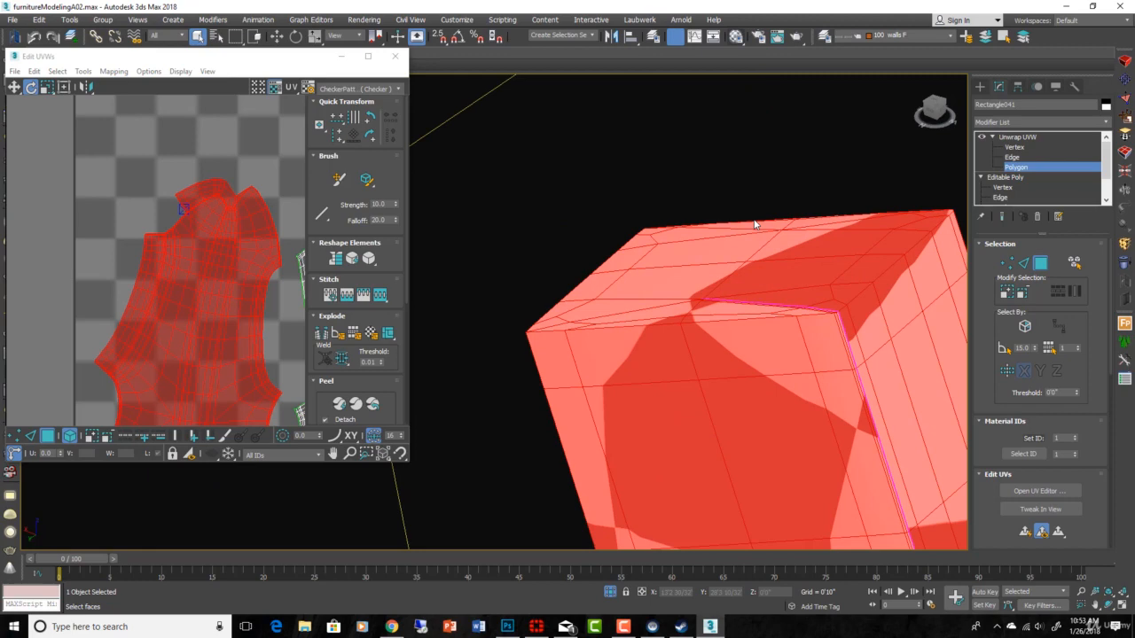
{"action": "middle_click_drag", "start_coordinate": [755, 224], "coordinate": [754, 226], "text": "alt"}
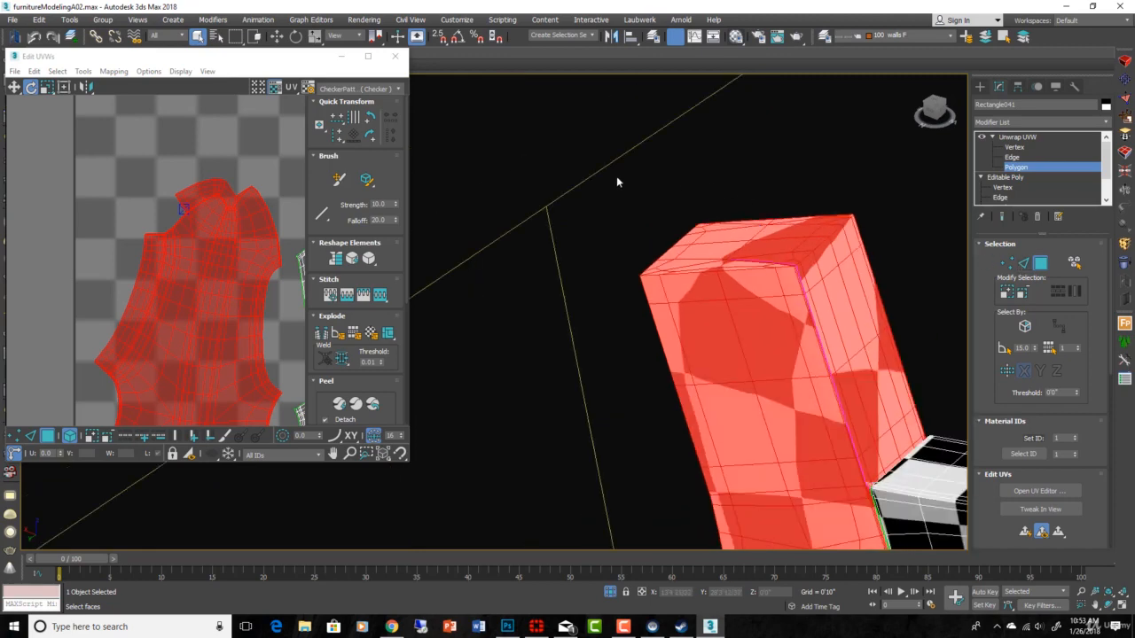
{"action": "left_click", "coordinate": [757, 255]}
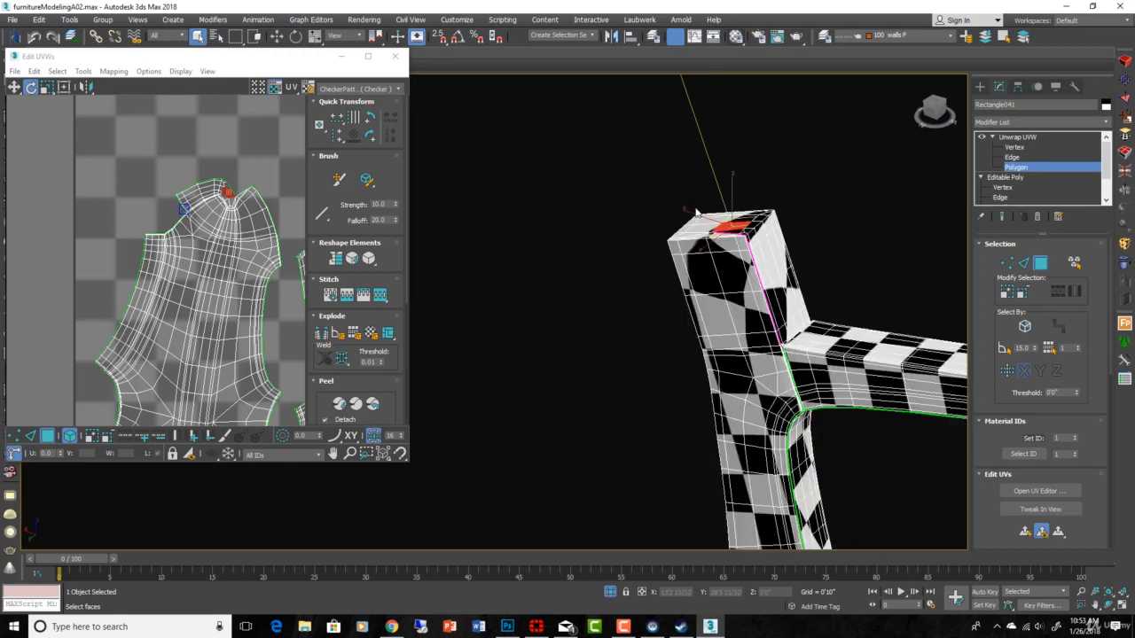
{"action": "middle_click_drag", "start_coordinate": [734, 246], "coordinate": [663, 210], "text": "alt"}
{"action": "scroll", "coordinate": [664, 212], "scroll_direction": "up", "scroll_amount": 3}
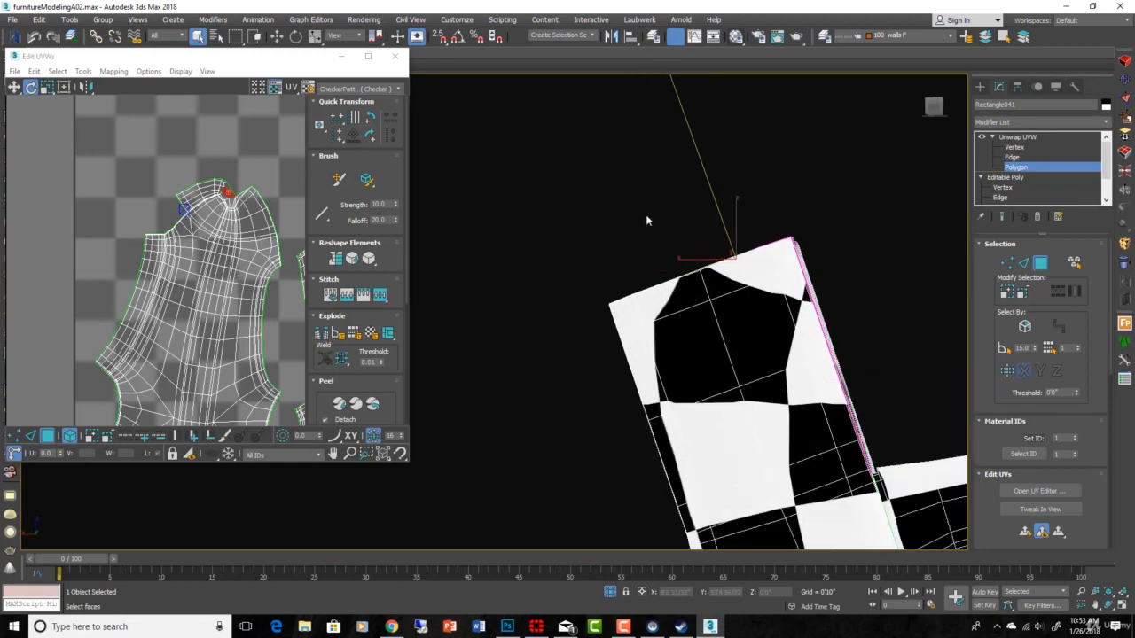
{"action": "left_click_drag", "start_coordinate": [642, 180], "coordinate": [760, 263]}
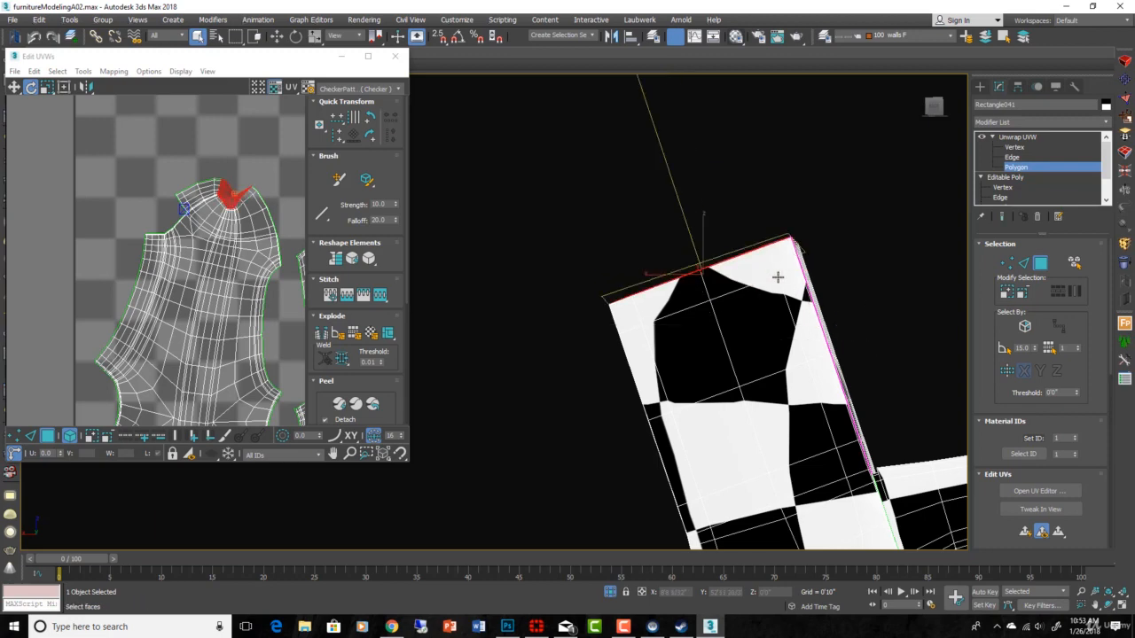
Apply a planar projection to the leg's top cap polygons and align it to X.
{"action": "scroll", "coordinate": [777, 276], "scroll_direction": "down", "scroll_amount": 3}
{"action": "middle_click_drag", "start_coordinate": [777, 277], "coordinate": [654, 351], "text": "alt"}
{"action": "middle_click_drag", "start_coordinate": [759, 323], "coordinate": [404, 363]}
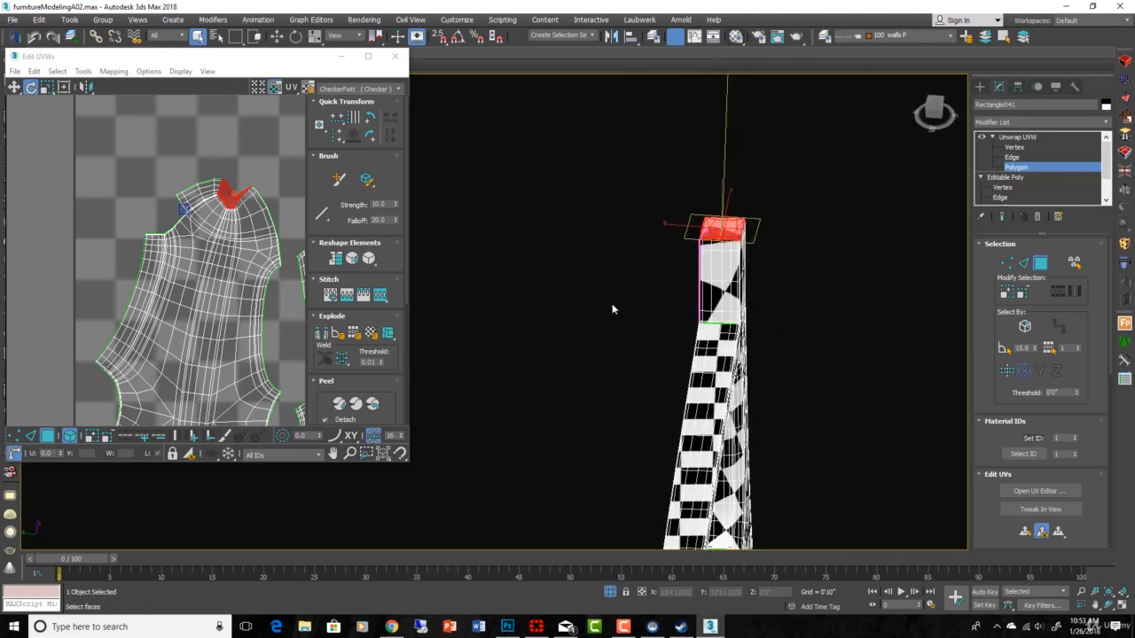
{"action": "scroll", "coordinate": [791, 236], "scroll_direction": "up", "scroll_amount": 3}
{"action": "scroll", "coordinate": [656, 267], "scroll_direction": "down", "scroll_amount": 2}
{"action": "middle_click_drag", "start_coordinate": [656, 268], "coordinate": [780, 253]}
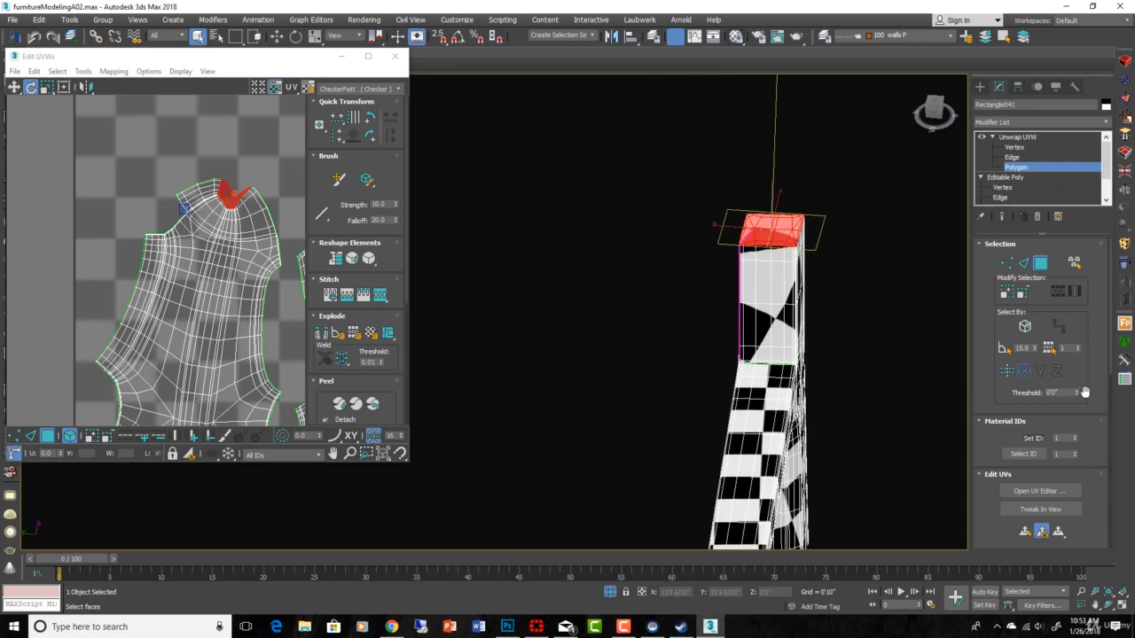
{"action": "scroll", "coordinate": [1083, 390], "scroll_direction": "down", "scroll_amount": 5}
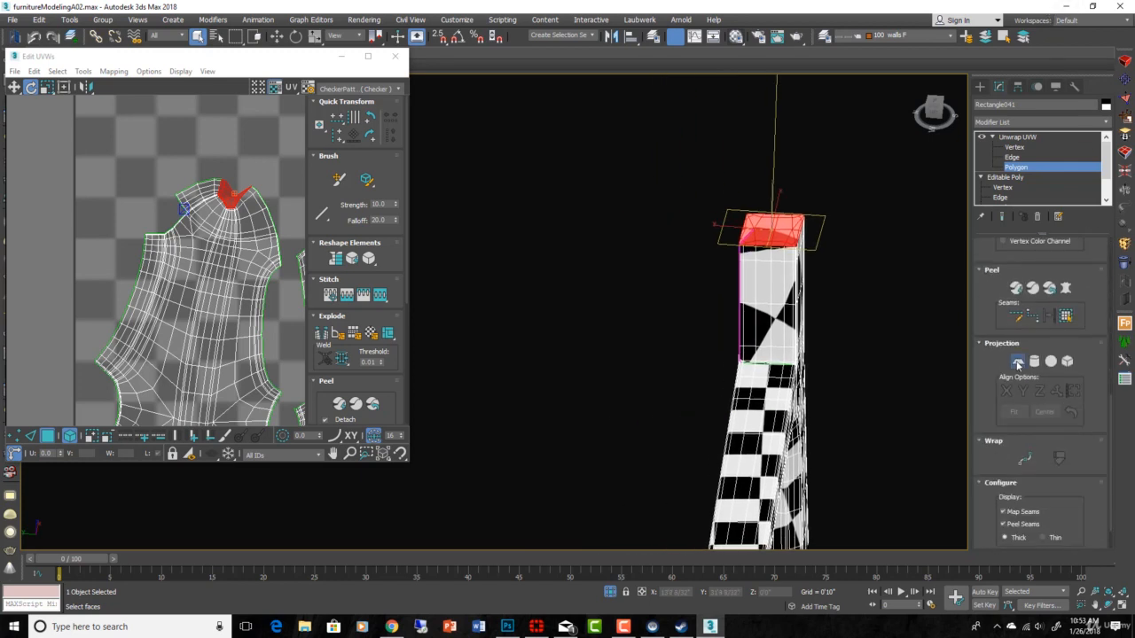
{"action": "left_click", "coordinate": [1017, 361]}
{"action": "scroll", "coordinate": [220, 144], "scroll_direction": "down", "scroll_amount": 6}
{"action": "scroll", "coordinate": [269, 207], "scroll_direction": "up", "scroll_amount": 3}
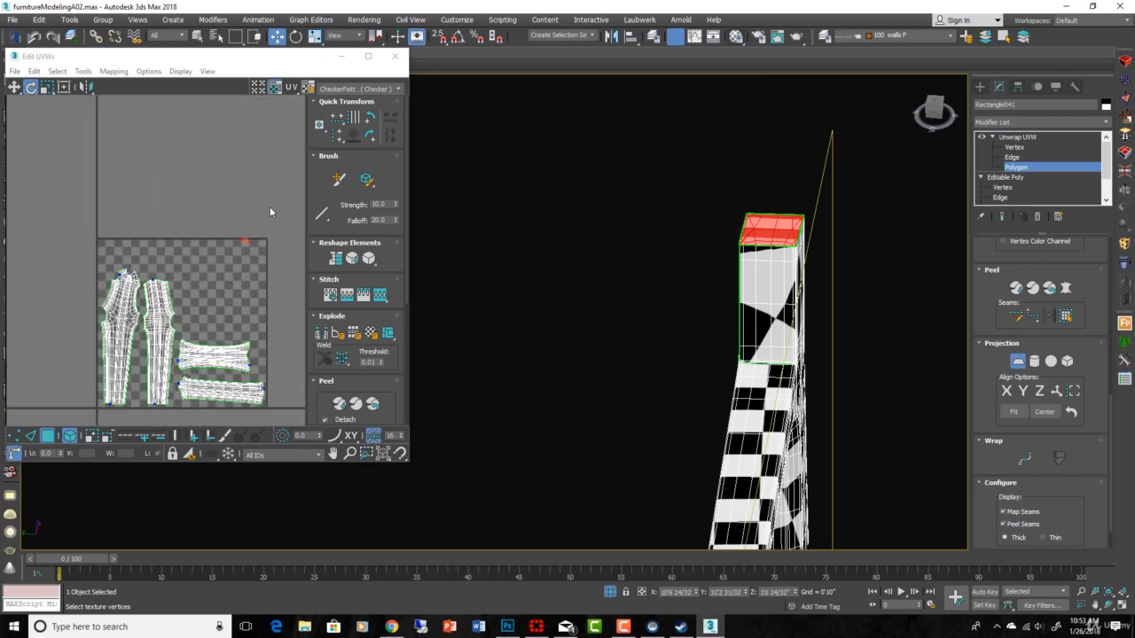
{"action": "scroll", "coordinate": [220, 261], "scroll_direction": "up", "scroll_amount": 2}
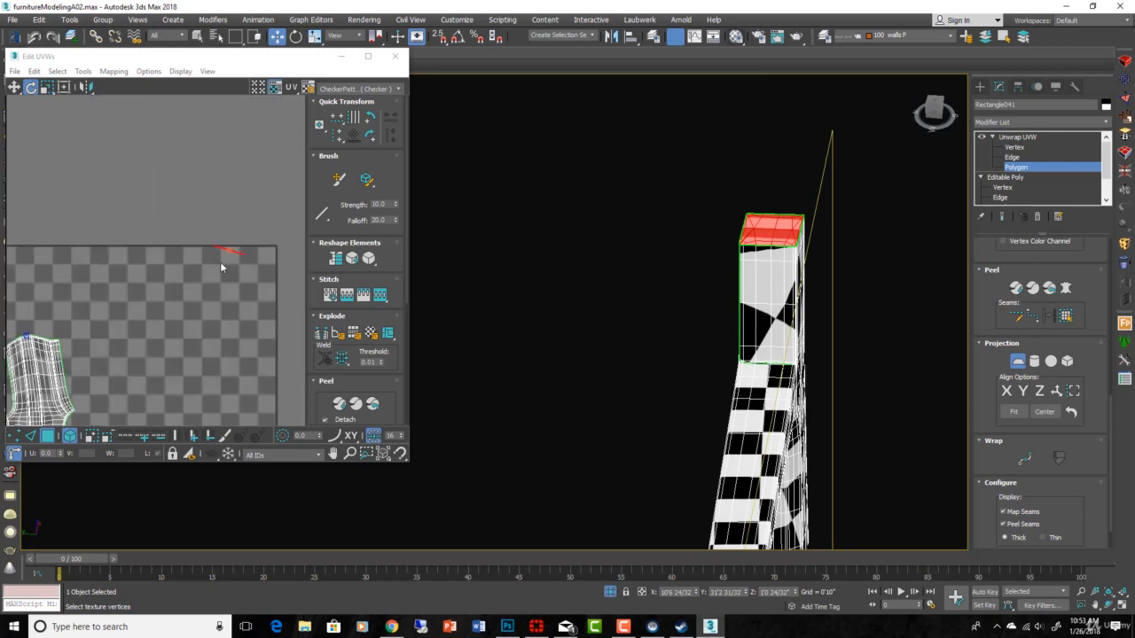
{"action": "left_click", "coordinate": [1008, 394]}
{"action": "left_click", "coordinate": [1007, 394]}
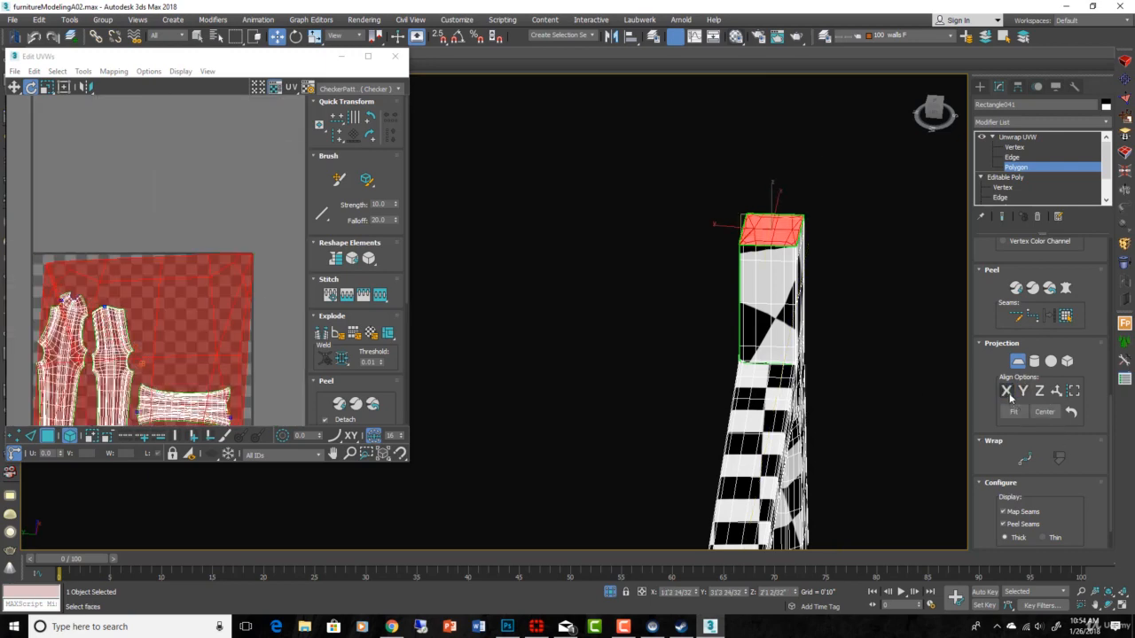
Scale the cap's UV piece uniformly to about 8% and move it above the slanted leg's UV piece.
{"action": "scroll", "coordinate": [240, 246], "scroll_direction": "down", "scroll_amount": 3}
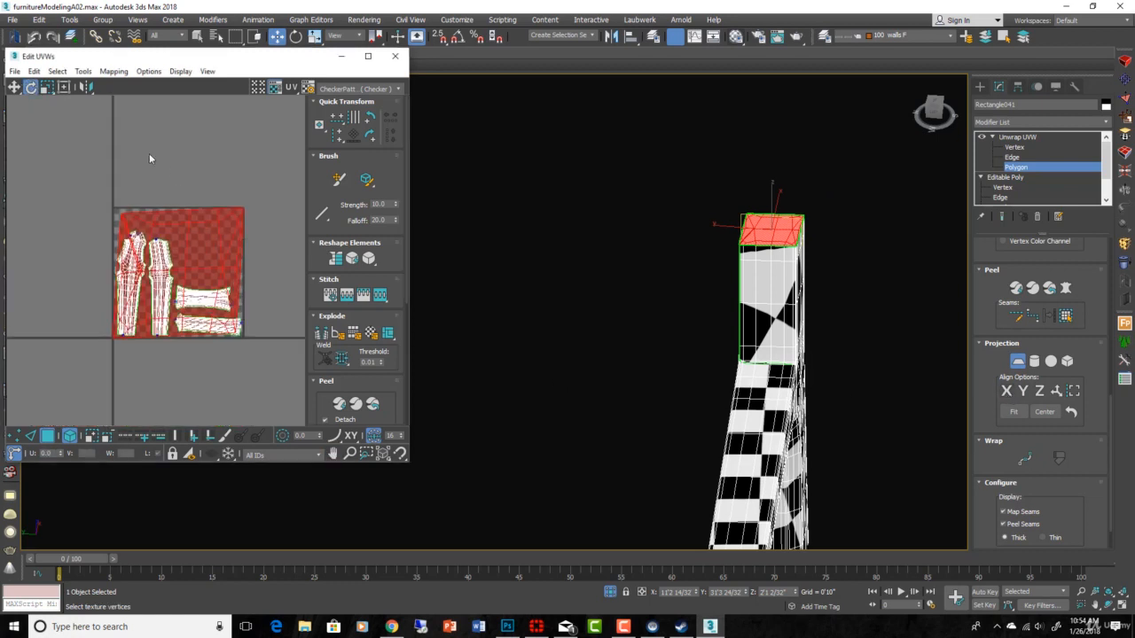
{"action": "left_click", "coordinate": [46, 87]}
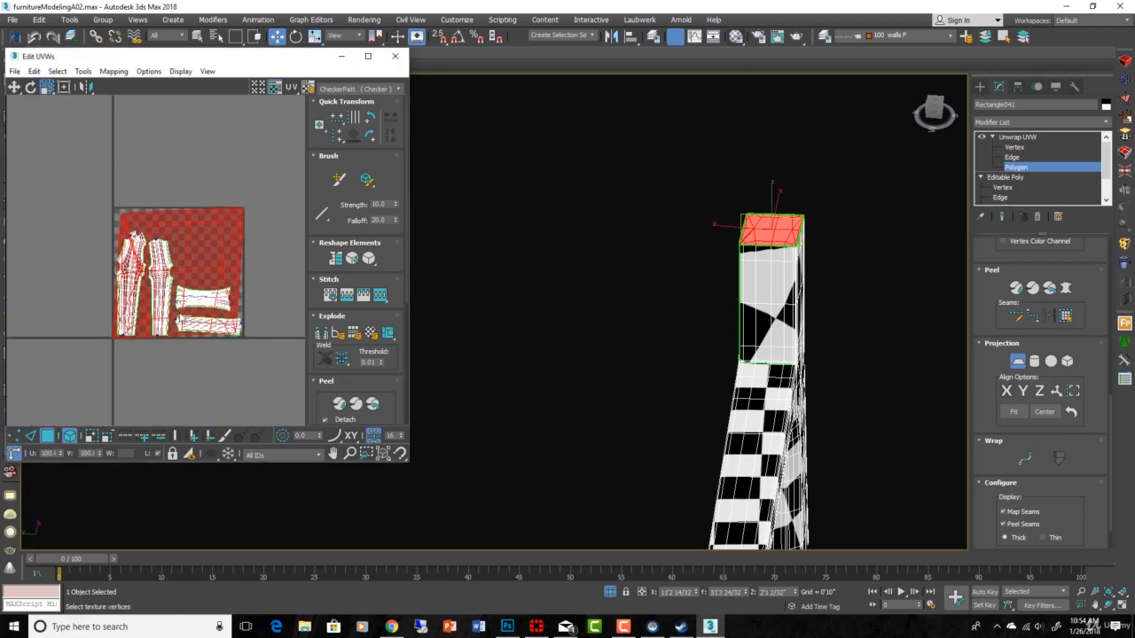
{"action": "left_click", "coordinate": [172, 455]}
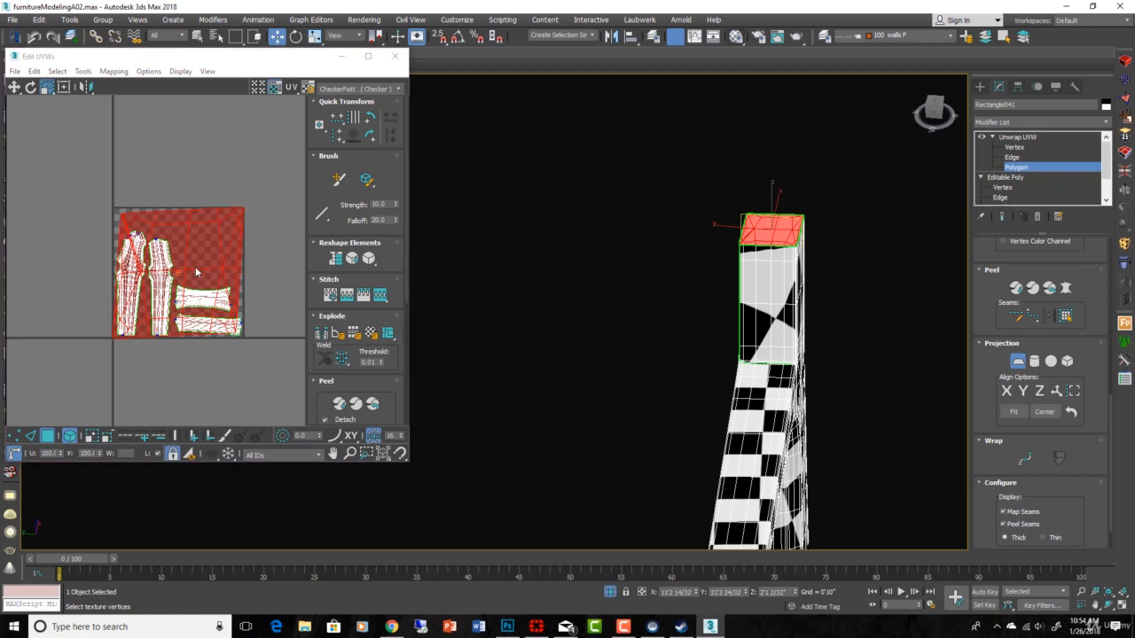
{"action": "left_click_drag", "start_coordinate": [199, 273], "coordinate": [183, 375]}
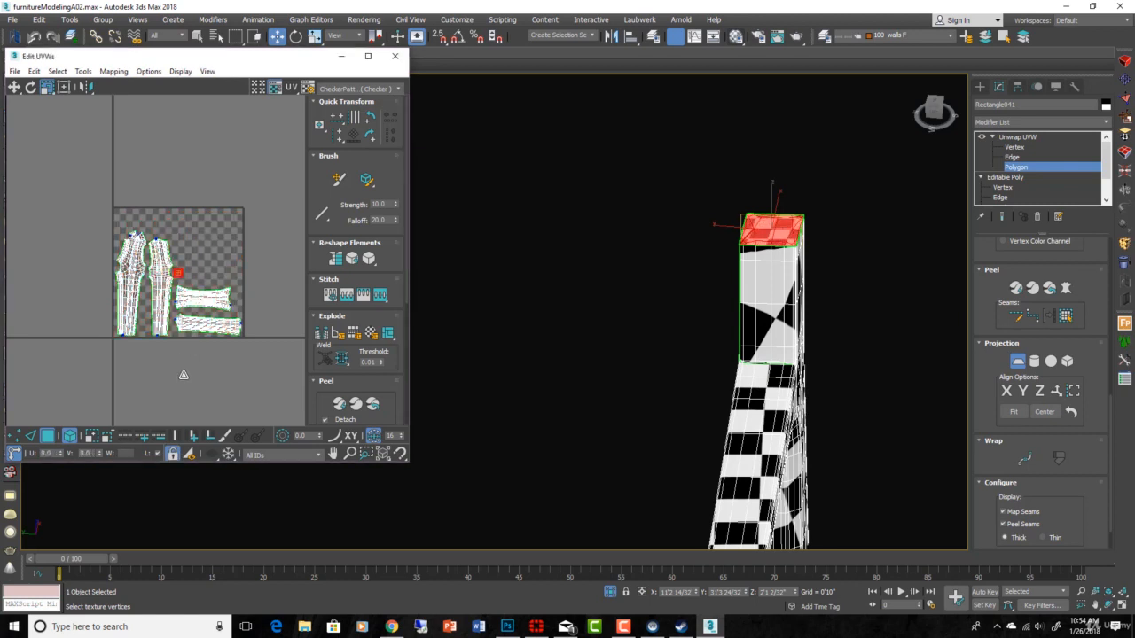
{"action": "left_click", "coordinate": [15, 87]}
{"action": "left_click_drag", "start_coordinate": [177, 277], "coordinate": [139, 224]}
{"action": "scroll", "coordinate": [138, 225], "scroll_direction": "up", "scroll_amount": 2}
{"action": "scroll", "coordinate": [139, 225], "scroll_direction": "up", "scroll_amount": 2}
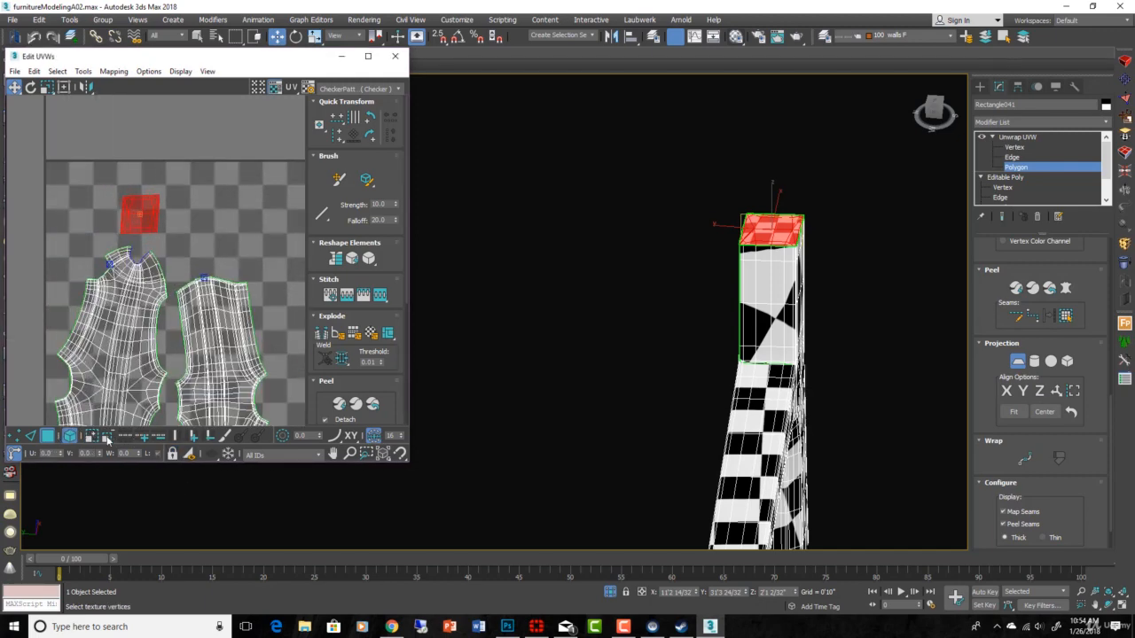
Finish the planar projection, select the slanted leg's remaining UV piece and flatten it again with Quick Peel.
{"action": "left_click", "coordinate": [48, 436]}
{"action": "left_click", "coordinate": [47, 436]}
{"action": "left_click", "coordinate": [116, 381]}
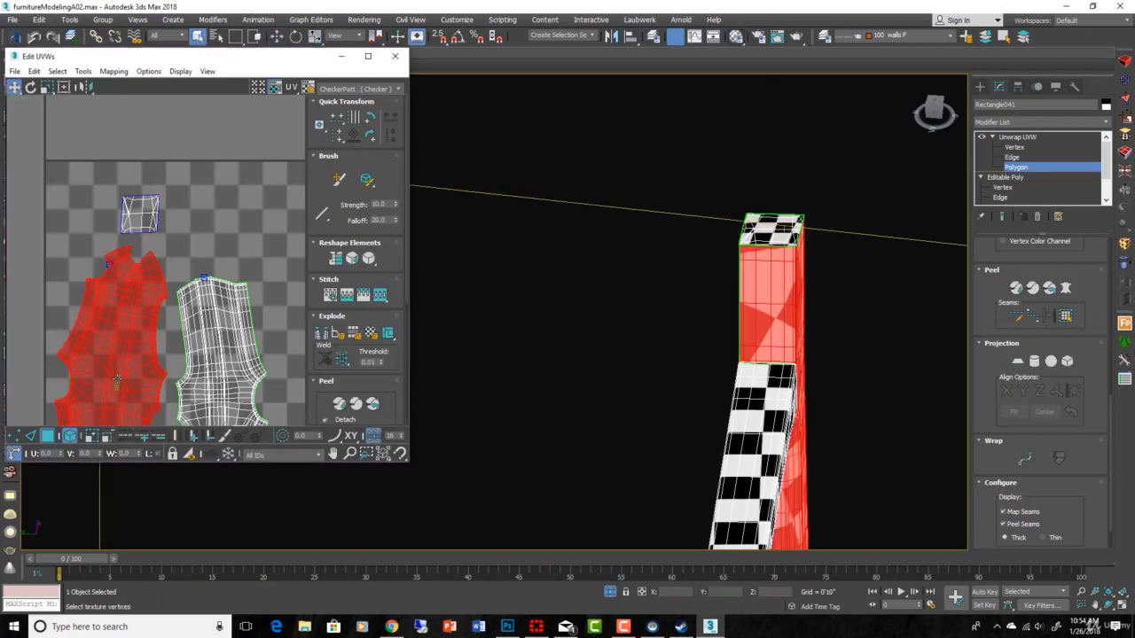
{"action": "left_click", "coordinate": [340, 403]}
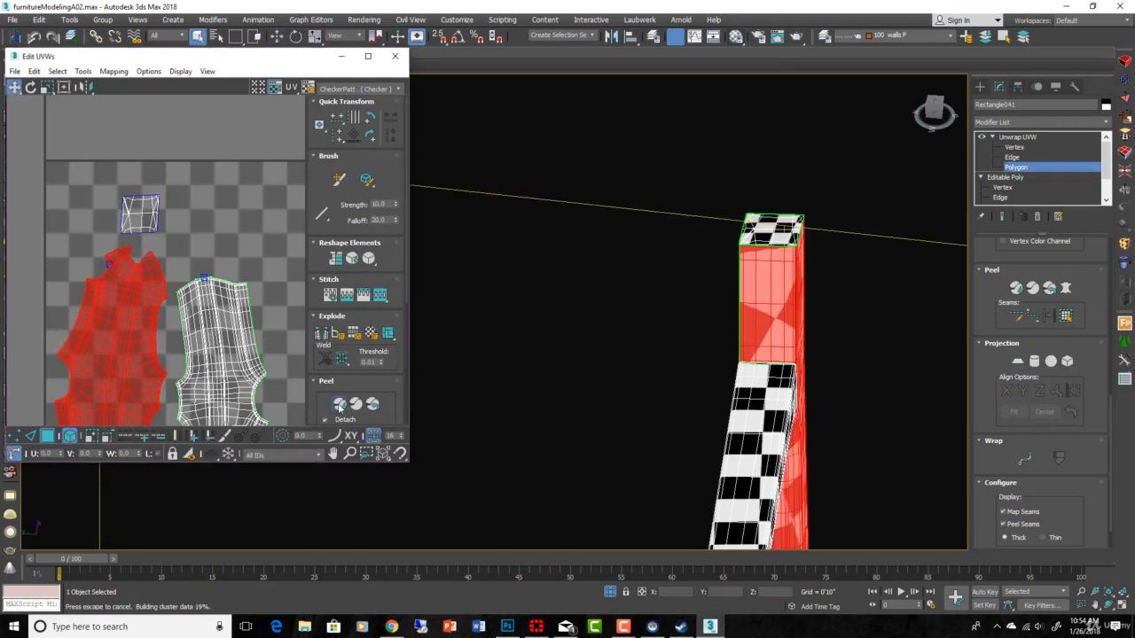
{"action": "scroll", "coordinate": [213, 279], "scroll_direction": "down", "scroll_amount": 3}
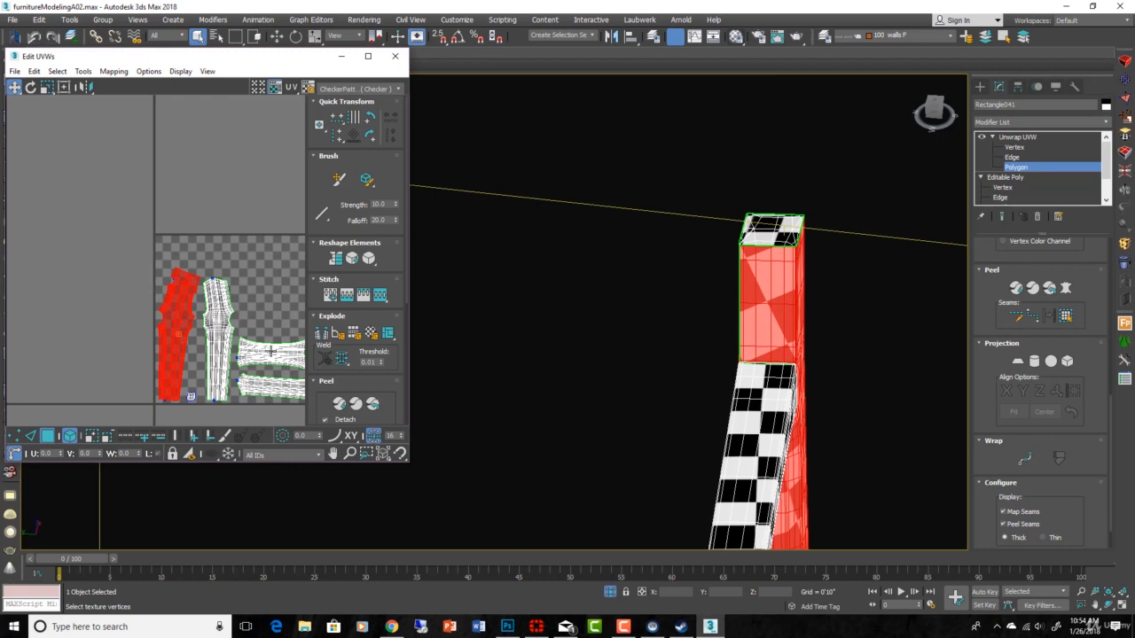
{"action": "middle_click_drag", "start_coordinate": [270, 349], "coordinate": [225, 280]}
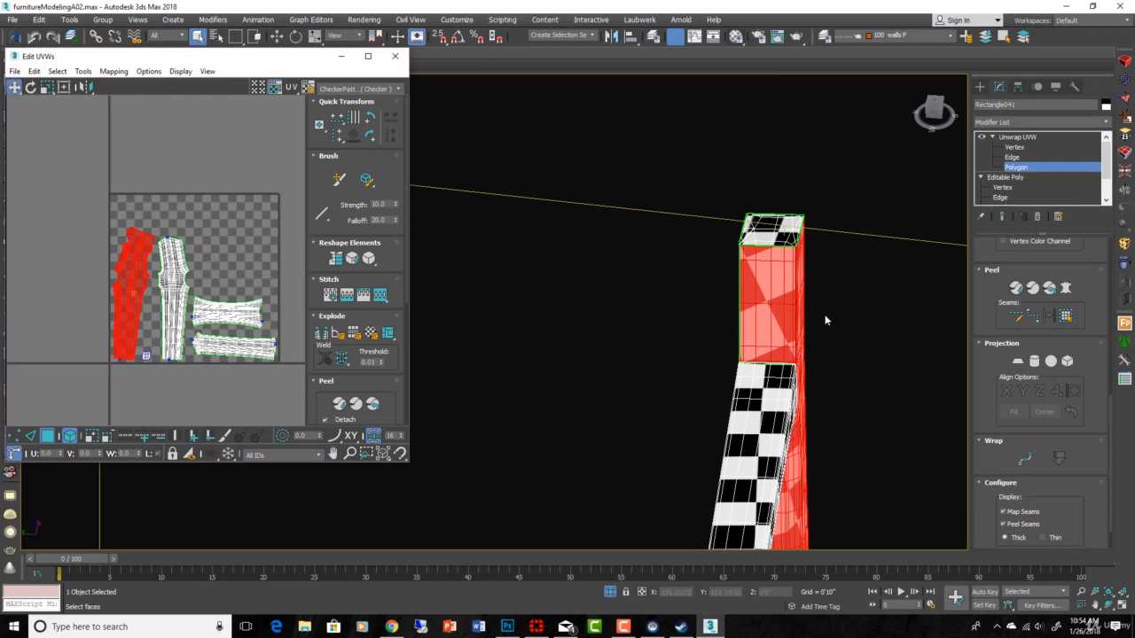
Clear the face selection, hide the frame's wireframe edges and close the UV editor.
{"action": "scroll", "coordinate": [825, 320], "scroll_direction": "down", "scroll_amount": 5}
{"action": "middle_click_drag", "start_coordinate": [834, 395], "coordinate": [800, 303], "text": "alt"}
{"action": "left_click", "coordinate": [766, 303]}
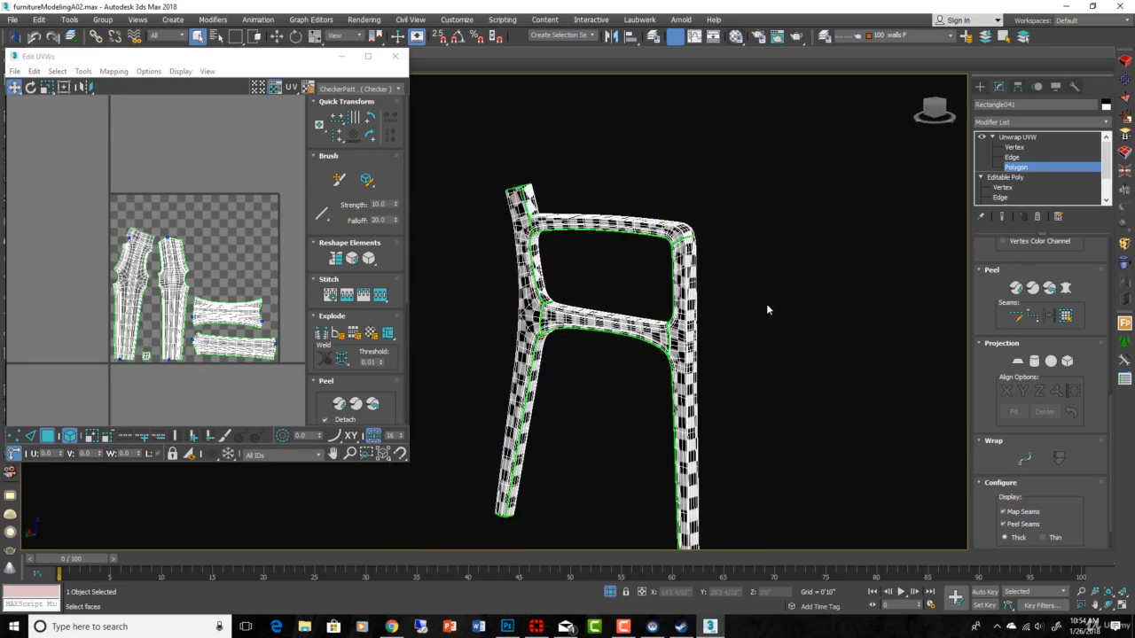
{"action": "key", "text": "F4"}
{"action": "scroll", "coordinate": [585, 308], "scroll_direction": "down", "scroll_amount": 2}
{"action": "middle_click_drag", "start_coordinate": [587, 308], "coordinate": [445, 311], "text": "alt"}
{"action": "scroll", "coordinate": [656, 287], "scroll_direction": "up", "scroll_amount": 3}
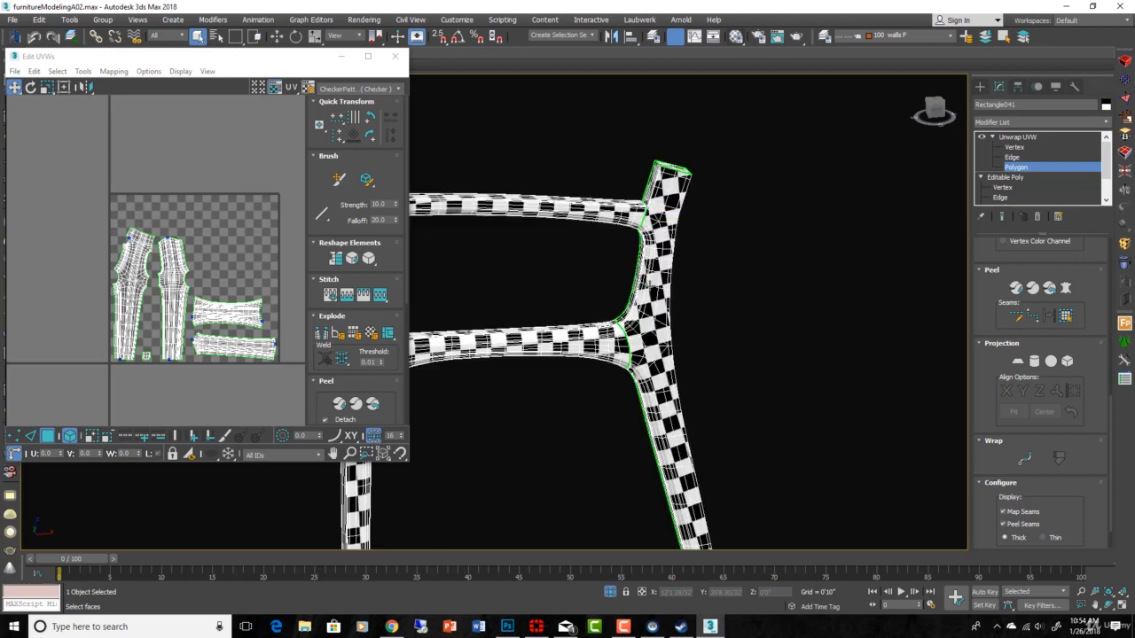
{"action": "scroll", "coordinate": [630, 318], "scroll_direction": "down", "scroll_amount": 3}
{"action": "middle_click_drag", "start_coordinate": [620, 329], "coordinate": [684, 328], "text": "alt"}
{"action": "left_click", "coordinate": [395, 56]}
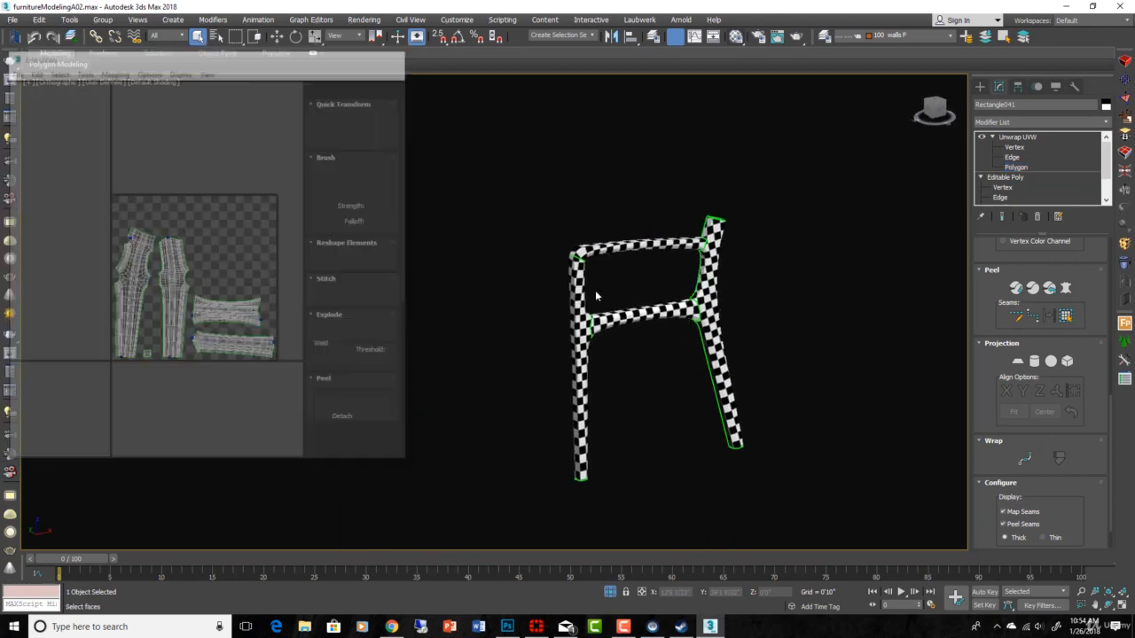
Inspect the checker pattern over the whole chair side frame for distortion and even square size.
{"action": "scroll", "coordinate": [596, 293], "scroll_direction": "up", "scroll_amount": 5}
{"action": "scroll", "coordinate": [689, 374], "scroll_direction": "down", "scroll_amount": 5}
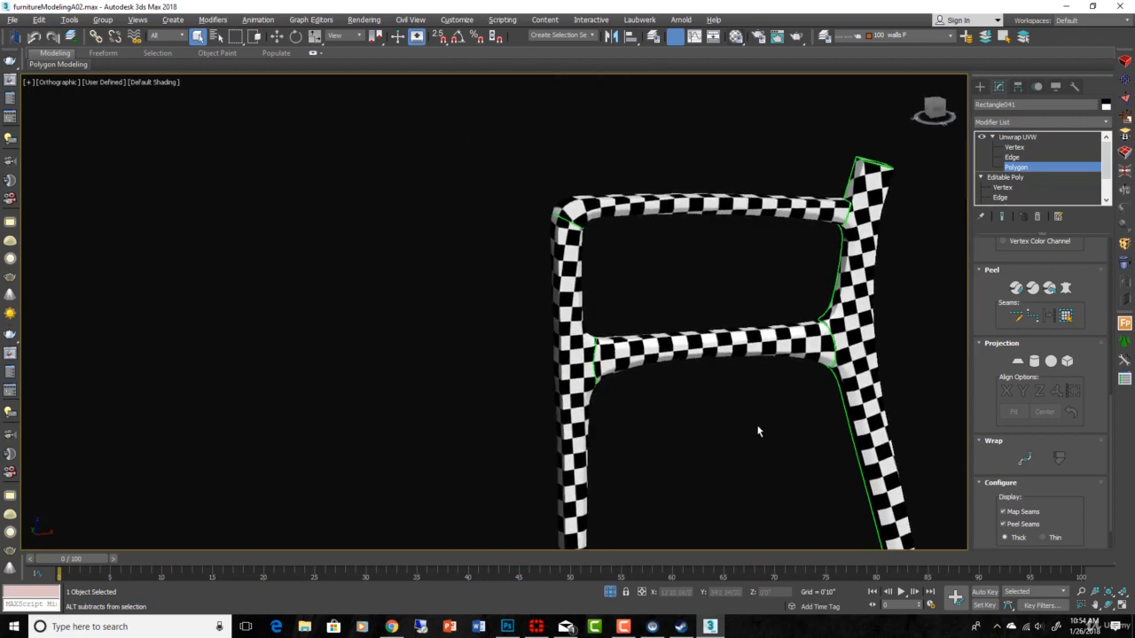
{"action": "middle_click_drag", "start_coordinate": [729, 360], "coordinate": [700, 343]}
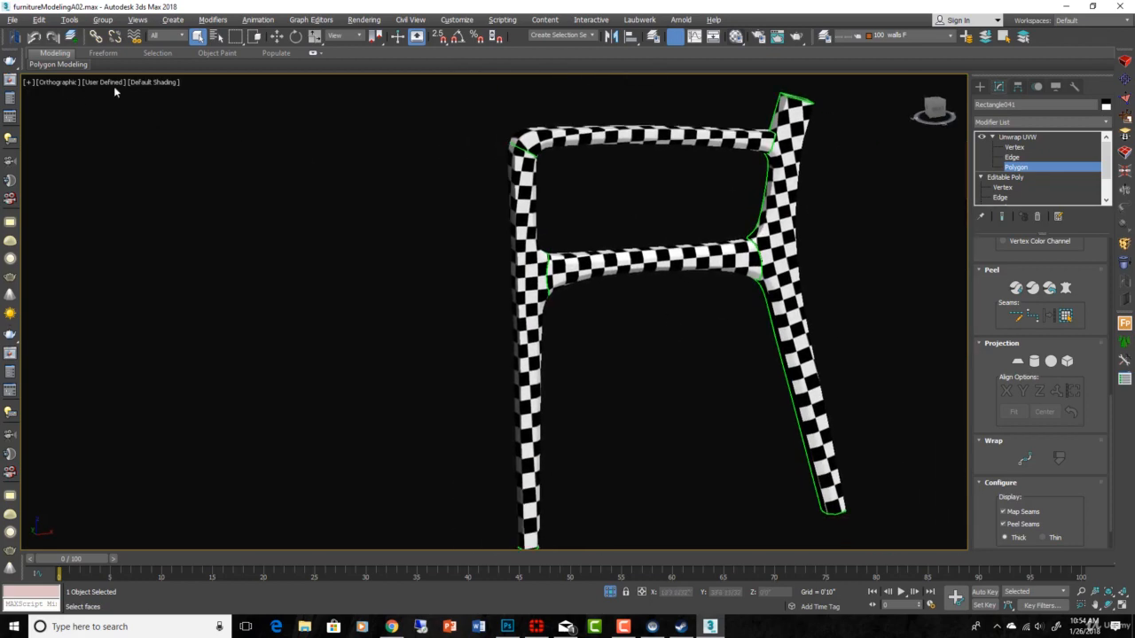
{"action": "left_click", "coordinate": [157, 84]}
{"action": "left_click", "coordinate": [136, 83]}
{"action": "left_click", "coordinate": [347, 123]}
{"action": "scroll", "coordinate": [525, 328], "scroll_direction": "down", "scroll_amount": 2}
{"action": "middle_click_drag", "start_coordinate": [595, 517], "coordinate": [570, 507]}
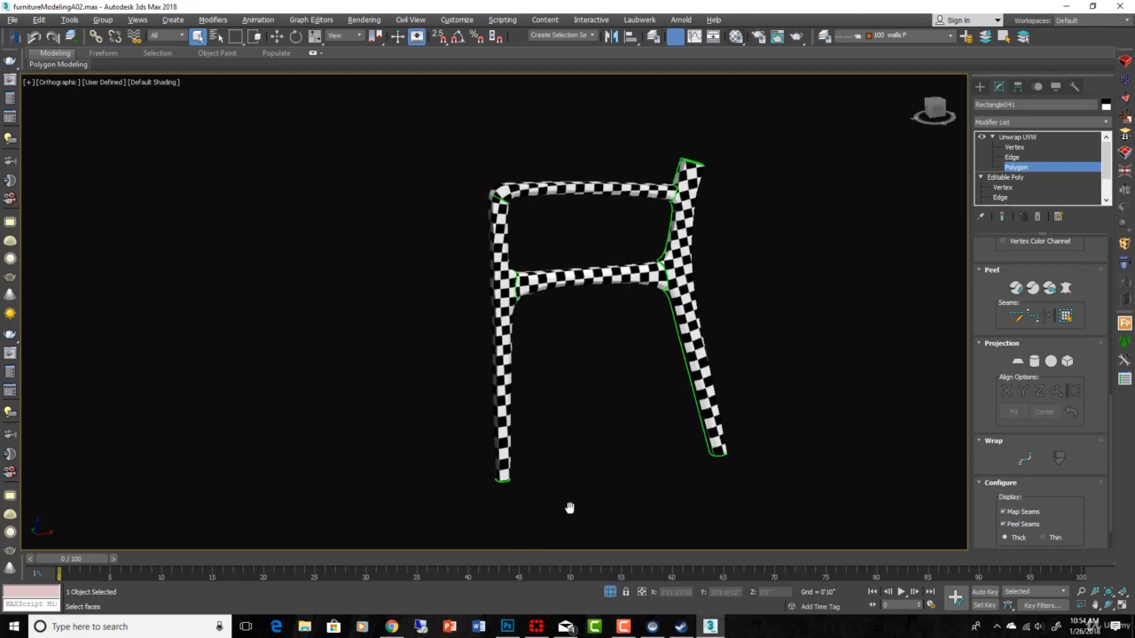